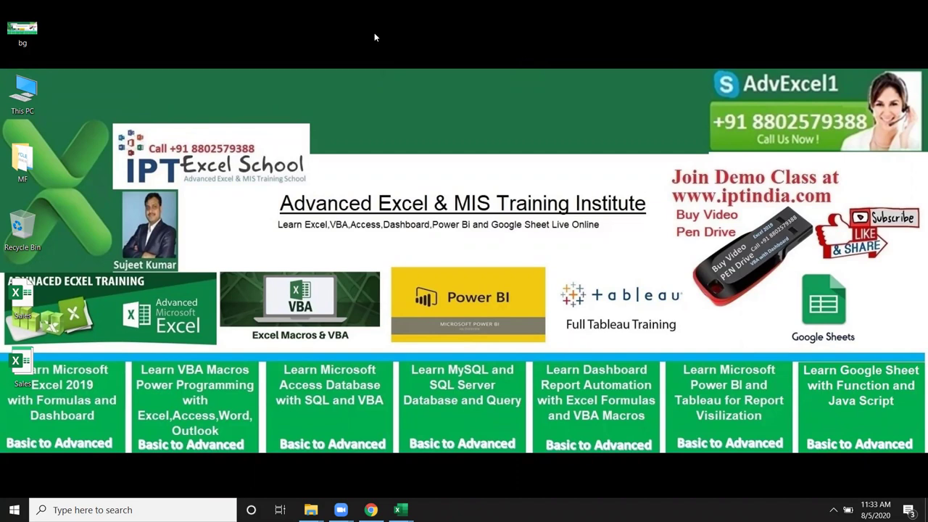
- Move both Sales workbook icons from the desktop into the Recycle Bin
{"action": "left_click_drag", "start_coordinate": [22, 294], "coordinate": [22, 226]}
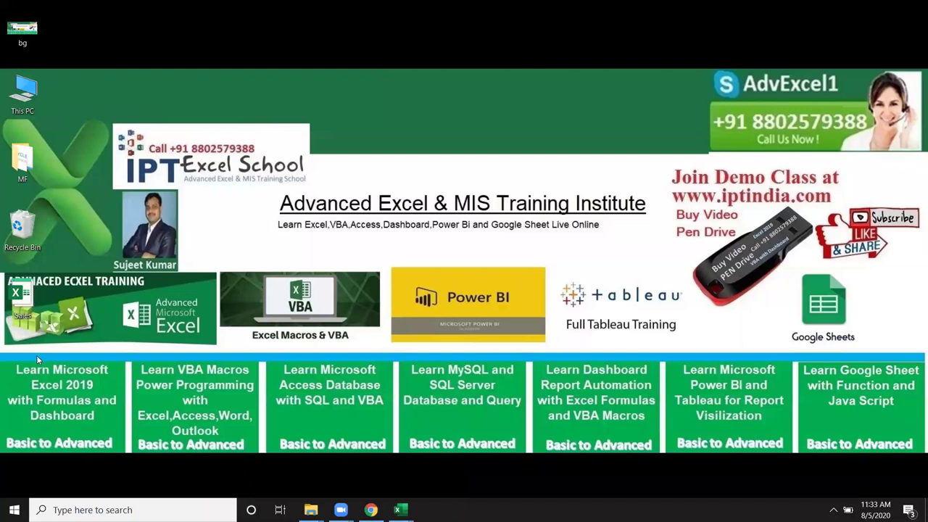
{"action": "left_click_drag", "start_coordinate": [31, 313], "coordinate": [21, 231]}
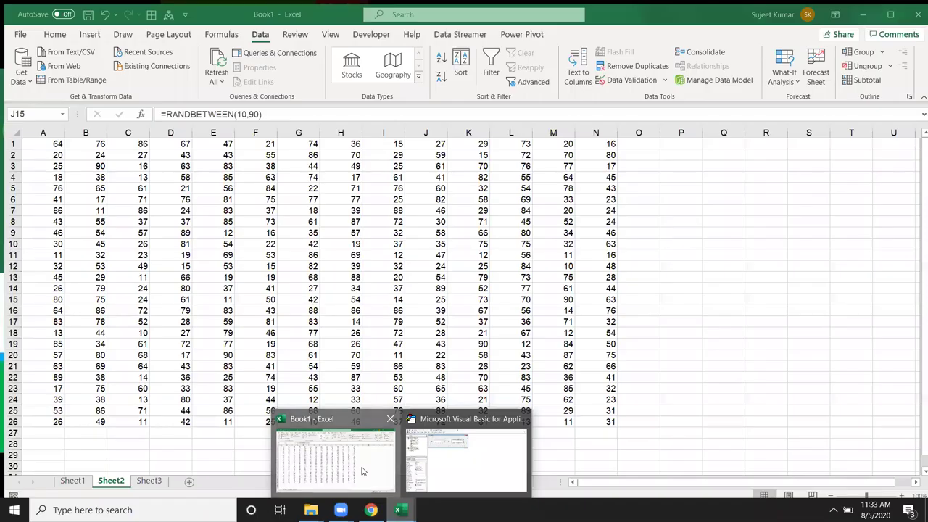
- Bring the Book1 workbook forward and drag-select the number block A1:N26
{"action": "left_click", "coordinate": [365, 471]}
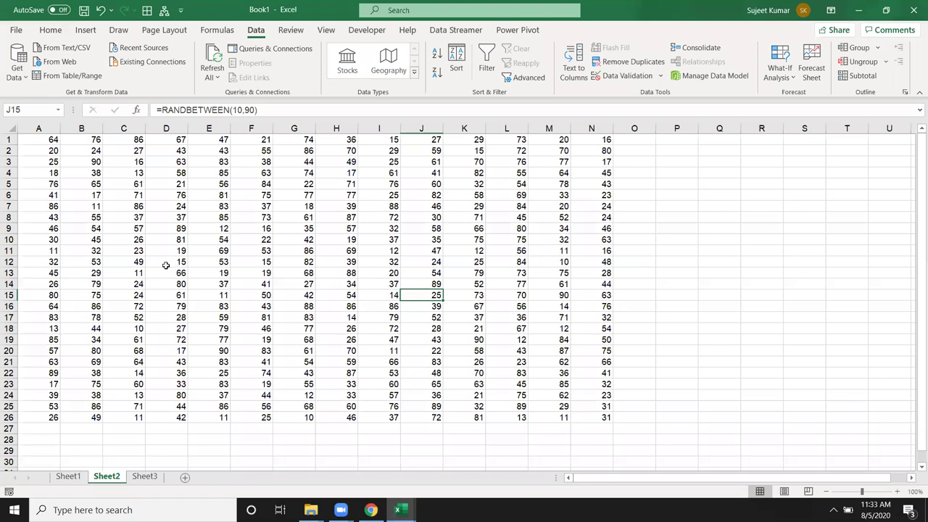
{"action": "mouse_move", "coordinate": [55, 139]}
{"action": "left_mouse_down"}
{"action": "mouse_move", "coordinate": [81, 173]}
{"action": "mouse_move", "coordinate": [435, 363]}
{"action": "mouse_move", "coordinate": [613, 419]}
{"action": "left_mouse_up"}
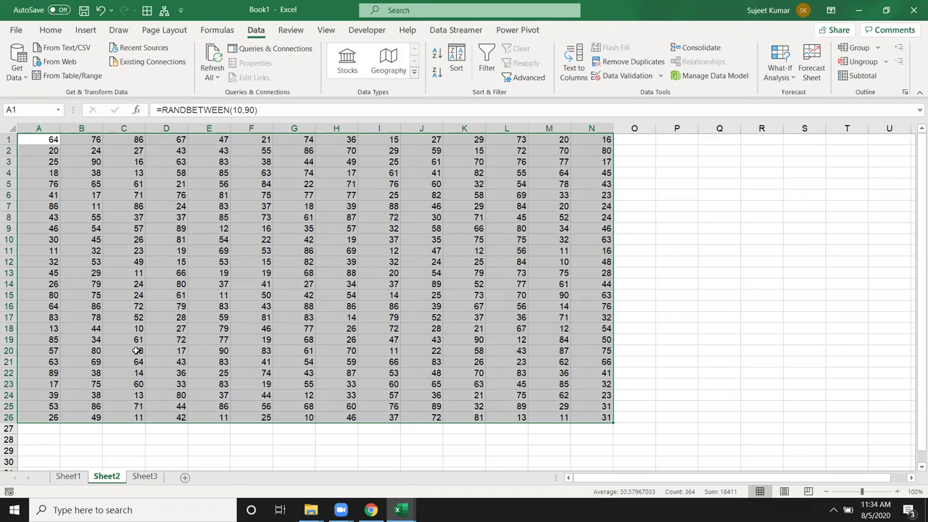
{"action": "left_click", "coordinate": [123, 280]}
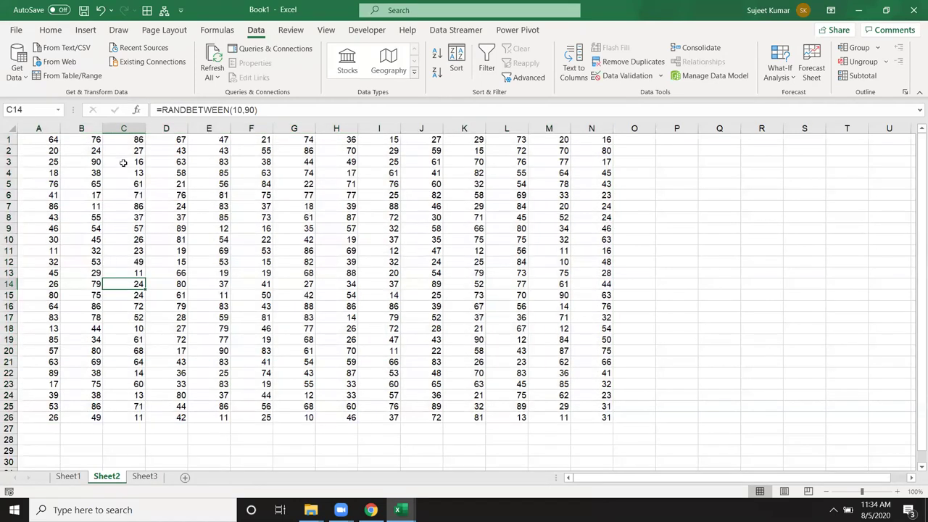
- Repeat the A1:N26 drag selection from A1, clearing it and restarting from D7
{"action": "left_click", "coordinate": [52, 142]}
{"action": "left_click_drag", "start_coordinate": [54, 150], "coordinate": [595, 418]}
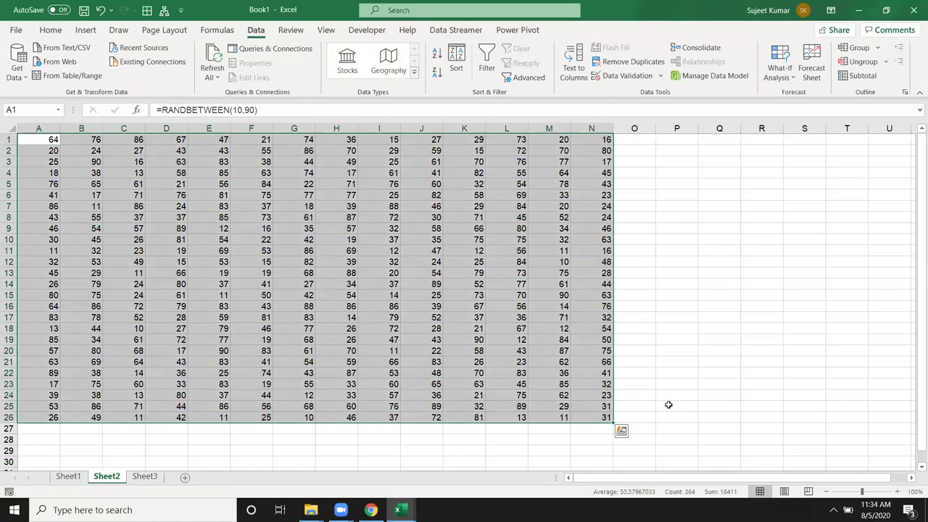
{"action": "left_click", "coordinate": [573, 317]}
{"action": "mouse_move", "coordinate": [341, 509]}
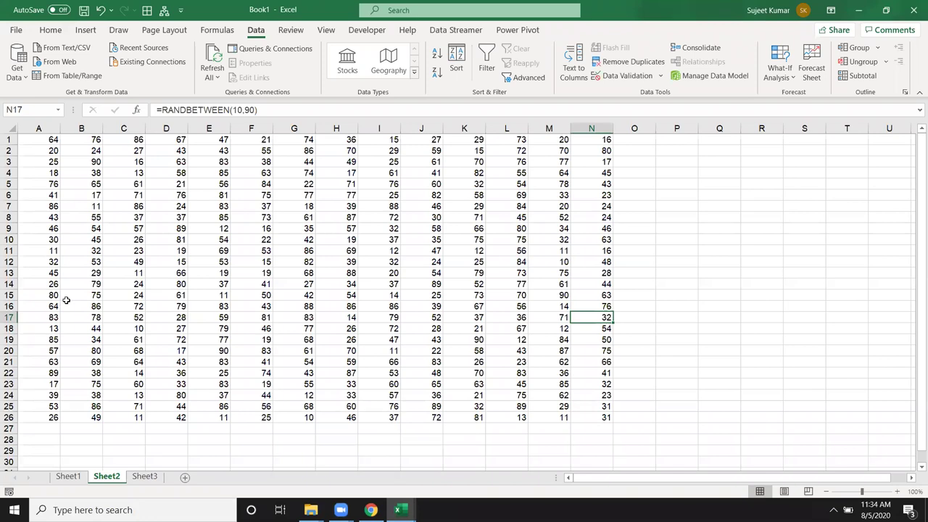
{"action": "left_click", "coordinate": [150, 207]}
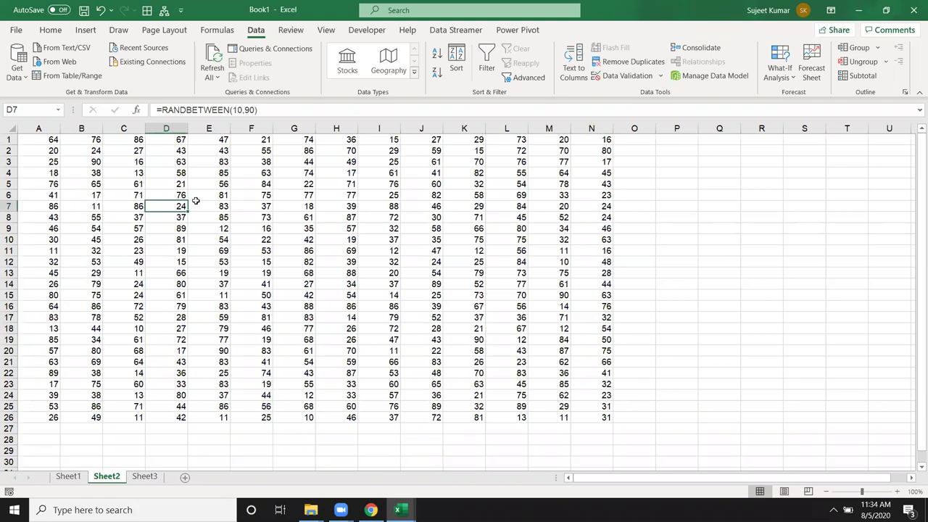
{"action": "mouse_move", "coordinate": [52, 142]}
{"action": "left_mouse_down"}
{"action": "mouse_move", "coordinate": [88, 172]}
{"action": "mouse_move", "coordinate": [594, 416]}
{"action": "left_mouse_up"}
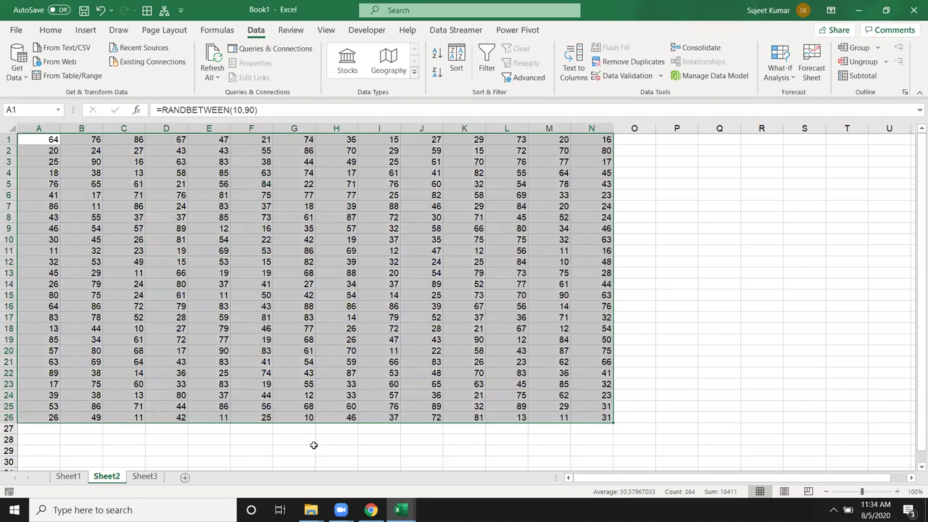
- Starting from A1, extend the selection over A1:N26 with Shift+arrow keys
{"action": "left_click", "coordinate": [232, 319]}
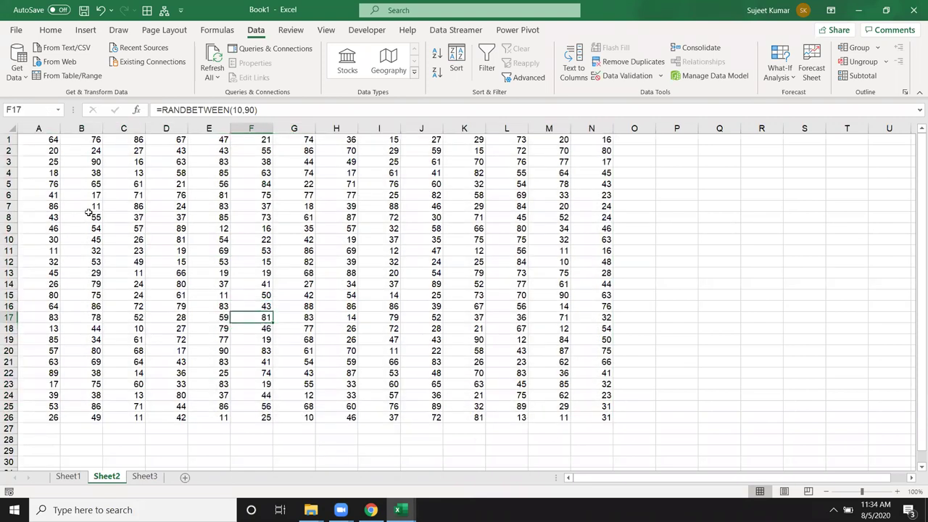
{"action": "left_click", "coordinate": [34, 143]}
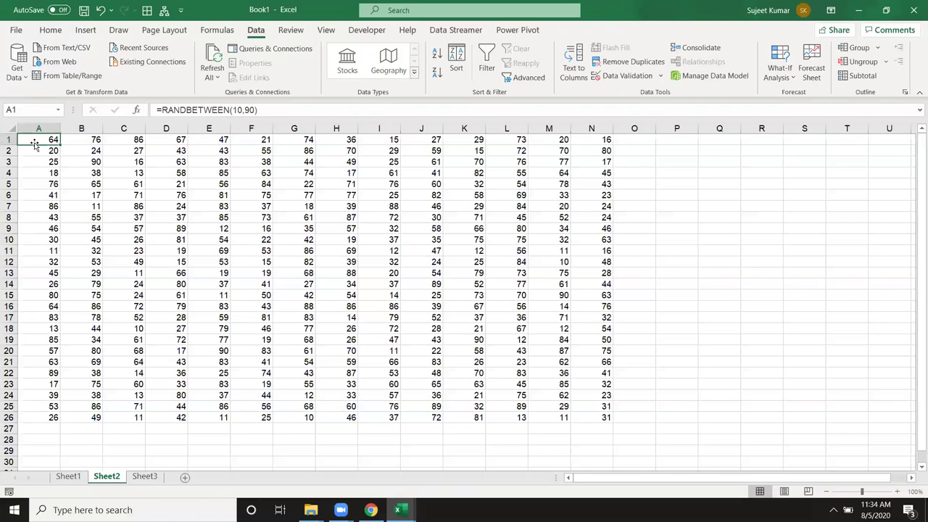
{"action": "key", "text": "shift+Right"}
{"action": "key", "text": "shift+Right"}
{"action": "key", "text": "shift+Right"}
{"action": "key", "text": "shift+Right"}
{"action": "key", "text": "shift+Right"}
{"action": "key", "text": "shift+Right"}
{"action": "key", "text": "shift+Right"}
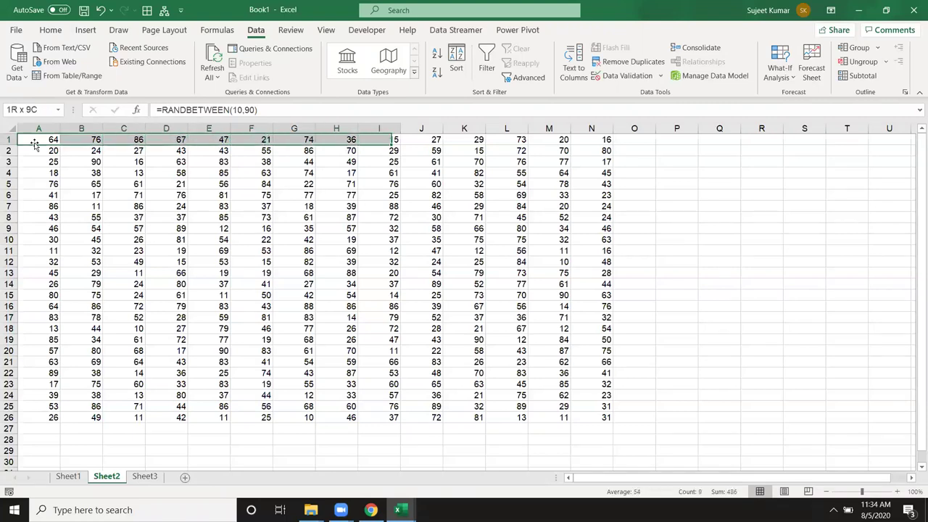
{"action": "key", "text": "shift+Right"}
{"action": "key", "text": "shift+Right"}
{"action": "key", "text": "shift+Right"}
{"action": "key", "text": "shift+Right"}
{"action": "key", "text": "shift+Right"}
{"action": "key", "text": "shift+Down"}
{"action": "key", "text": "shift+Down"}
{"action": "key", "text": "shift+Down"}
{"action": "key", "text": "shift+Down"}
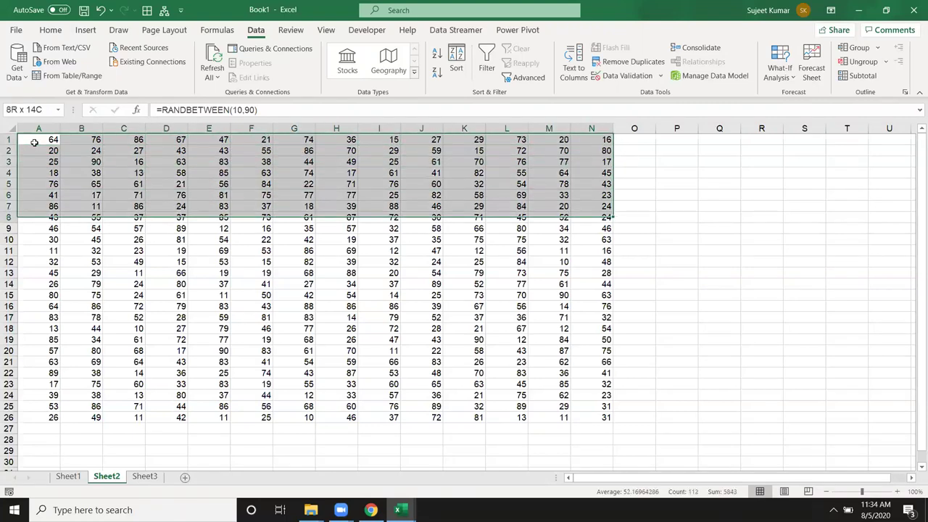
{"action": "key", "text": "shift+Down"}
{"action": "key", "text": "shift+Down"}
{"action": "key", "text": "shift+Down"}
{"action": "key", "text": "shift+Down"}
{"action": "key", "text": "shift+Down"}
{"action": "key", "text": "shift+Down"}
{"action": "key", "text": "shift+Down"}
{"action": "key", "text": "shift+Down"}
{"action": "key", "text": "shift+Down"}
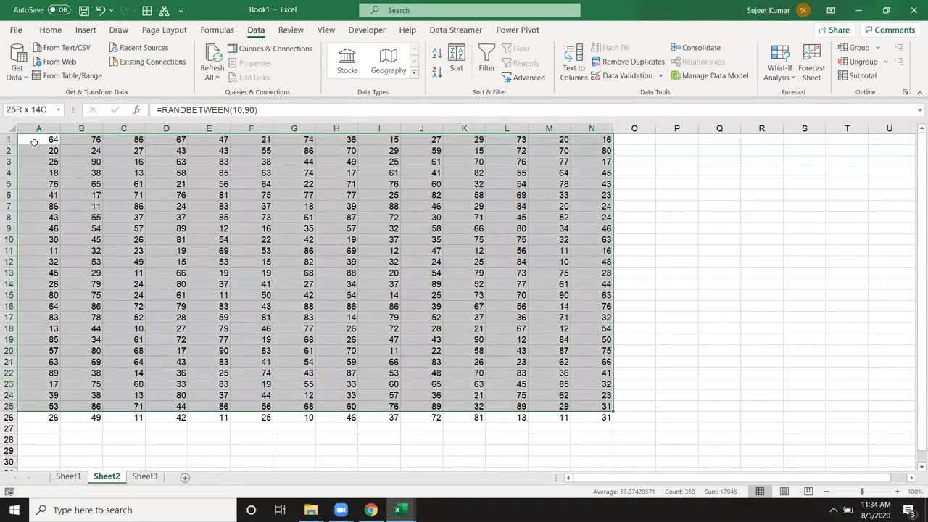
{"action": "key", "text": "shift+Down"}
{"action": "key", "text": "shift+Down"}
{"action": "left_click", "coordinate": [34, 143]}
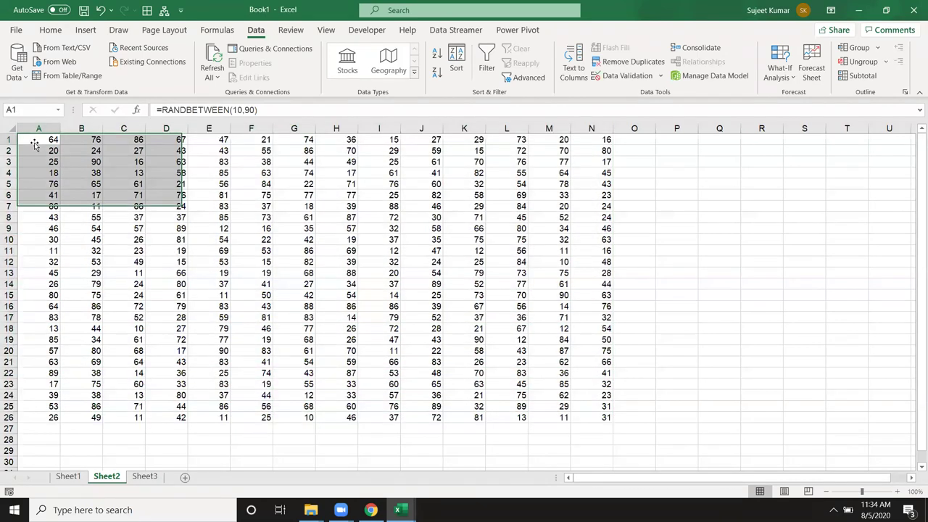
- Reselect the whole A1:N26 block from A1 by clicking its far corner
{"action": "left_click", "coordinate": [166, 272]}
{"action": "left_click", "coordinate": [34, 139]}
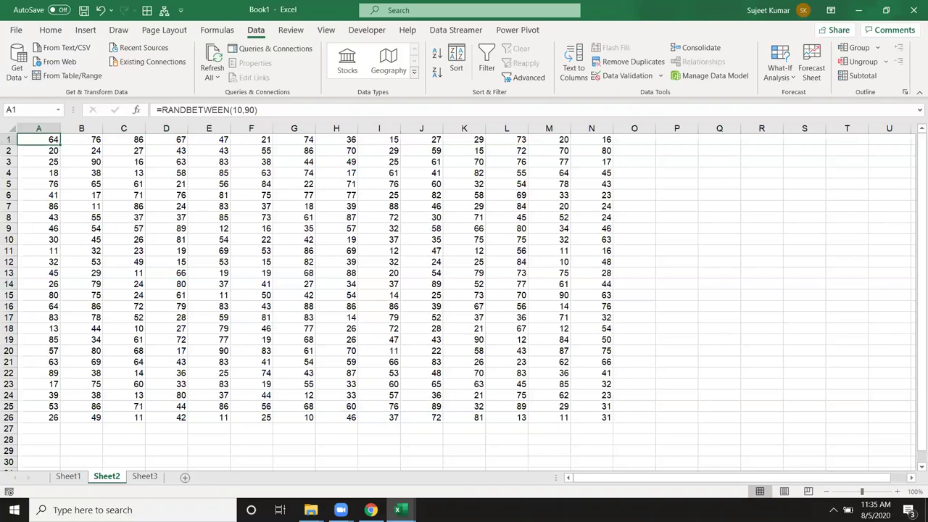
{"action": "left_click", "coordinate": [607, 418], "text": "shift"}
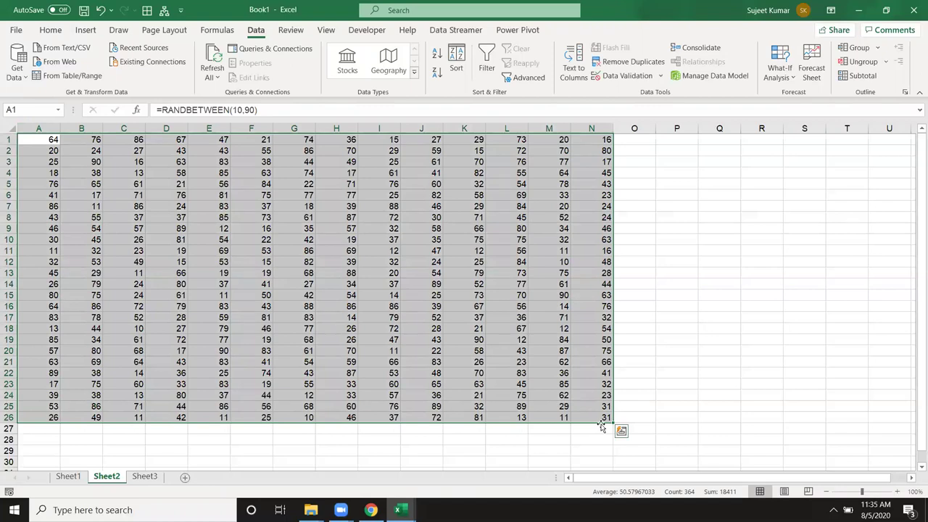
{"action": "left_click", "coordinate": [380, 383]}
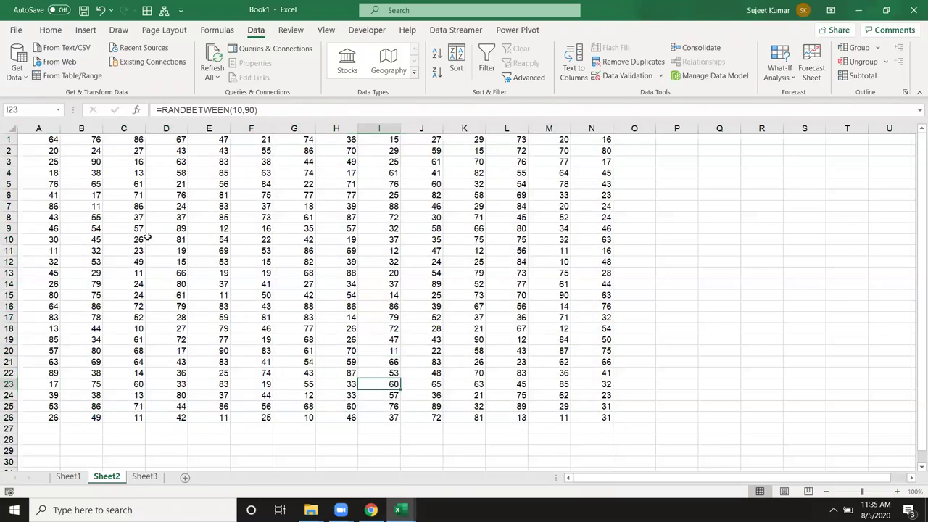
{"action": "left_click", "coordinate": [56, 140]}
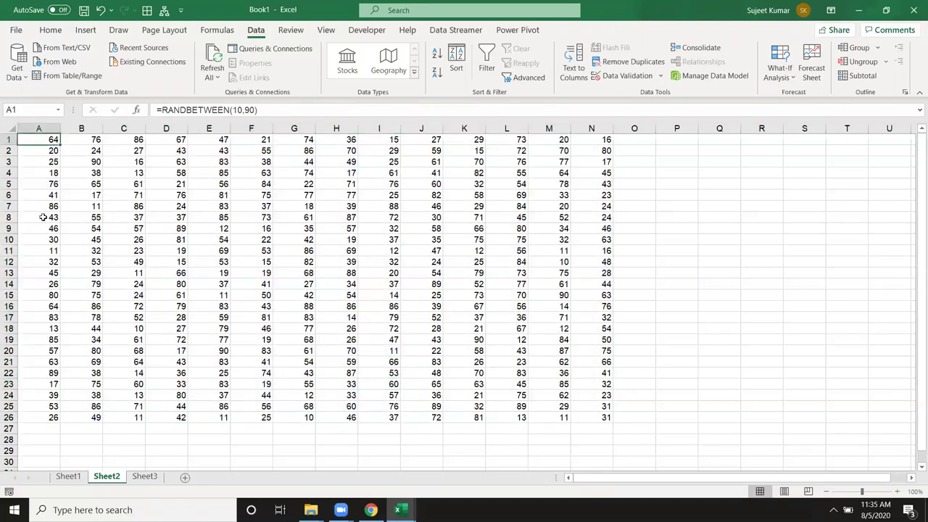
{"action": "left_click", "coordinate": [593, 417], "text": "shift"}
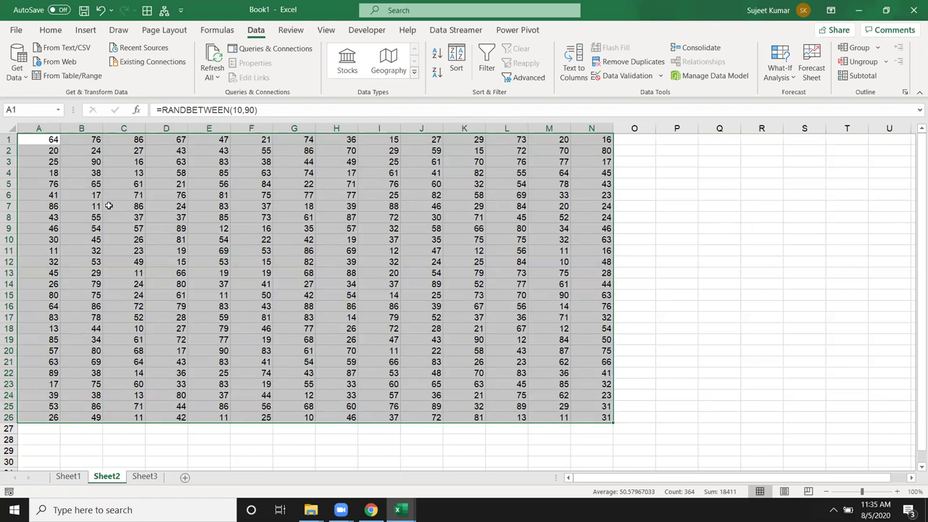
- Select the whole data region from A2 with Ctrl+A, then deselect to E7 and show Home
{"action": "left_click", "coordinate": [43, 142]}
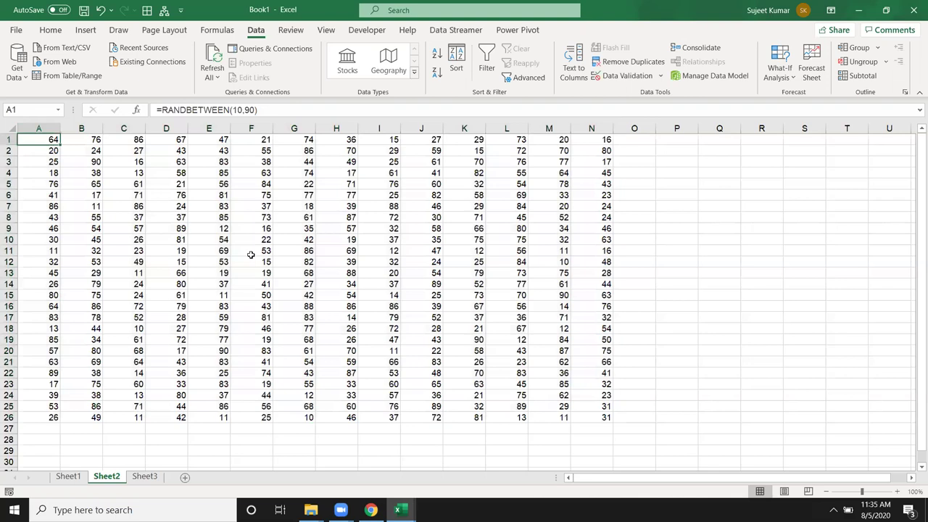
{"action": "left_click", "coordinate": [386, 318]}
{"action": "left_click", "coordinate": [45, 149]}
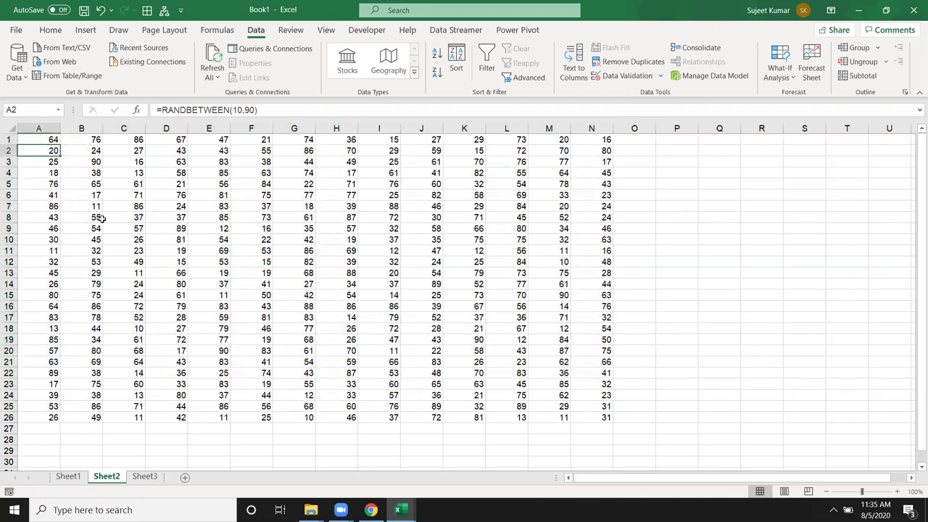
{"action": "key", "text": "ctrl+a"}
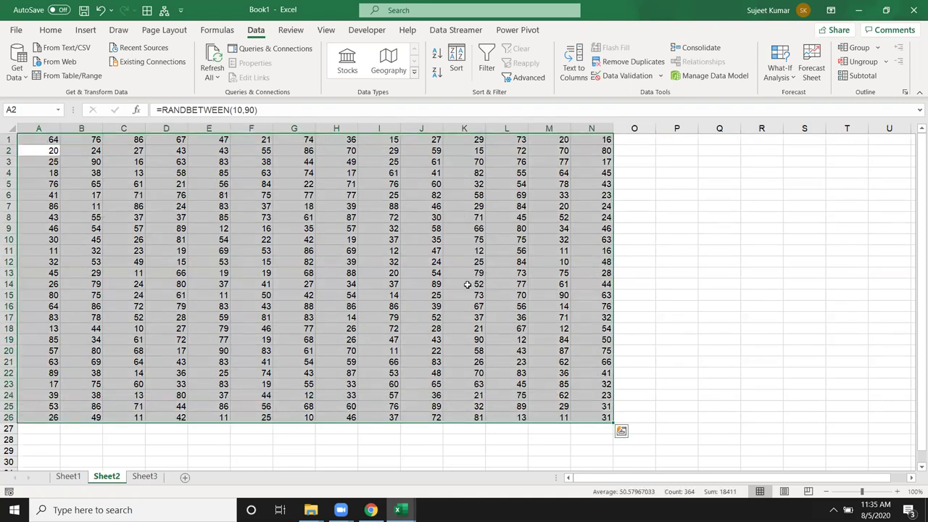
{"action": "left_click", "coordinate": [204, 209]}
{"action": "left_click", "coordinate": [50, 30]}
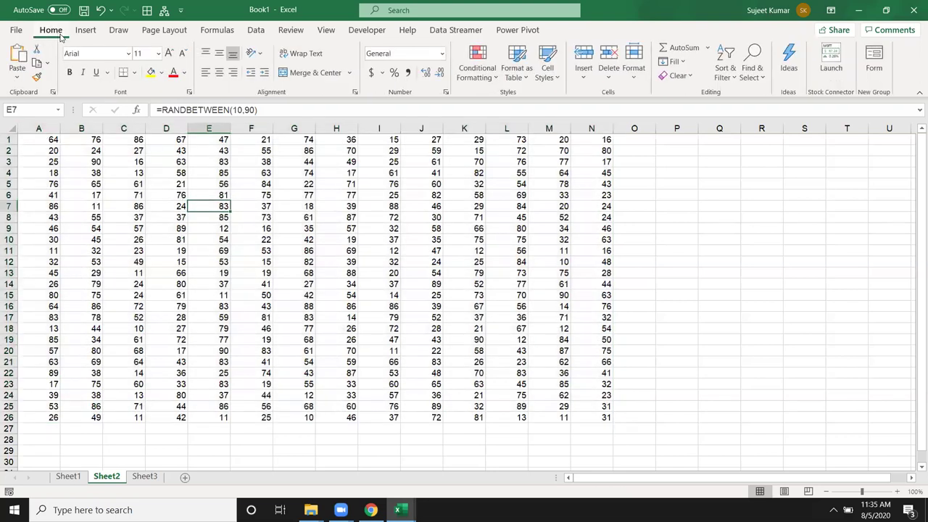
{"action": "left_click", "coordinate": [751, 66]}
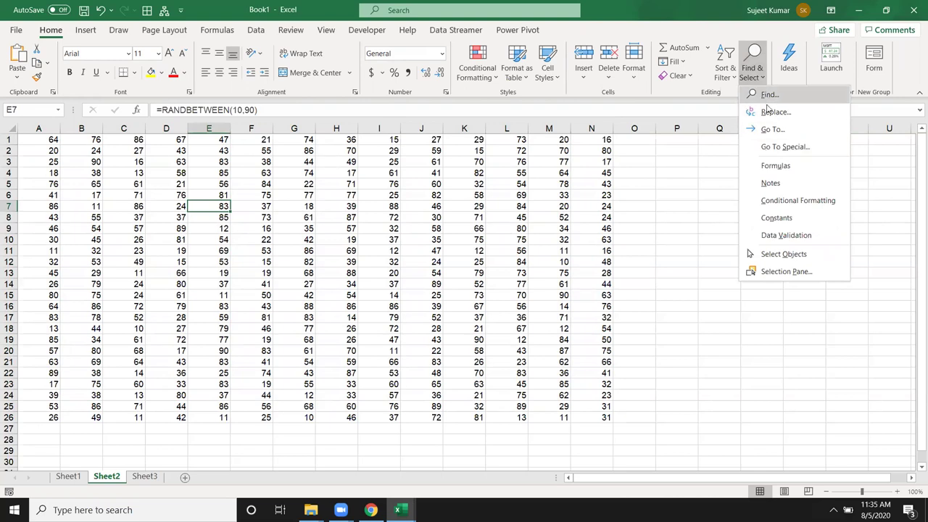
{"action": "left_click", "coordinate": [779, 148]}
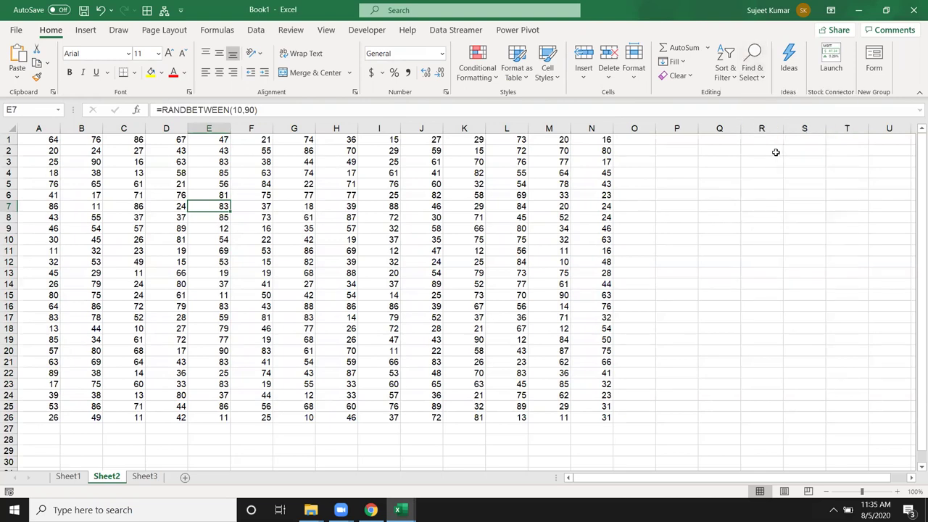
{"action": "left_click", "coordinate": [543, 252]}
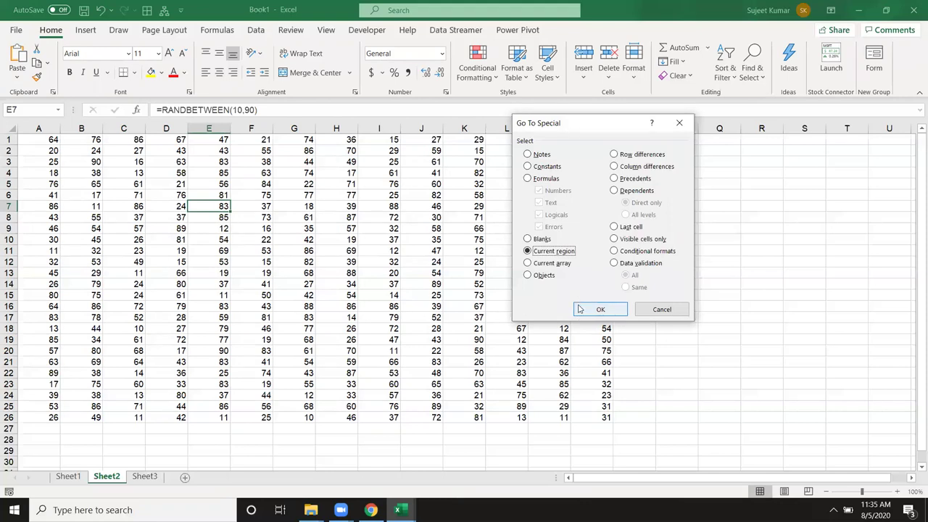
{"action": "left_click", "coordinate": [673, 308]}
{"action": "left_click", "coordinate": [379, 229]}
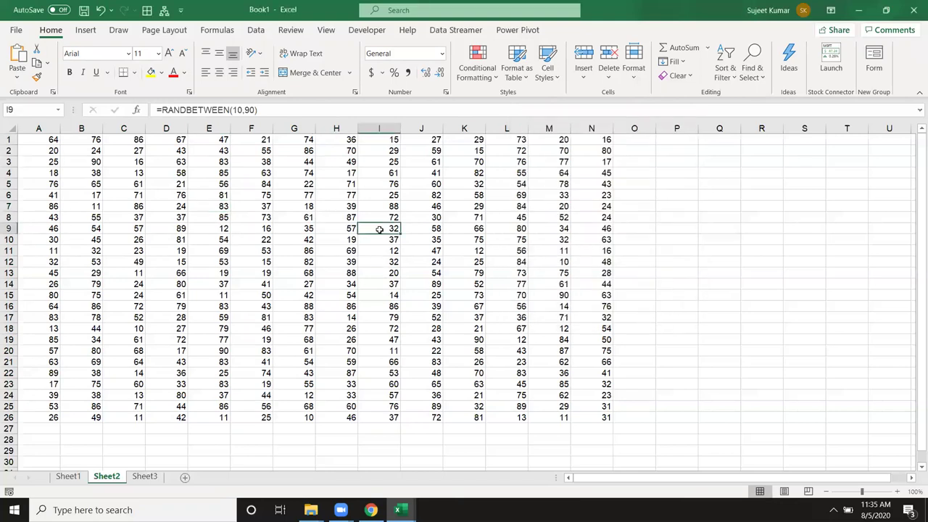
- Enter the test text dasd, asd and asd into empty cells beside the numbers, ending at Q13
{"action": "left_click", "coordinate": [641, 260]}
{"action": "type", "text": "dasd"}
{"action": "left_click", "coordinate": [672, 229]}
{"action": "type", "text": "asd"}
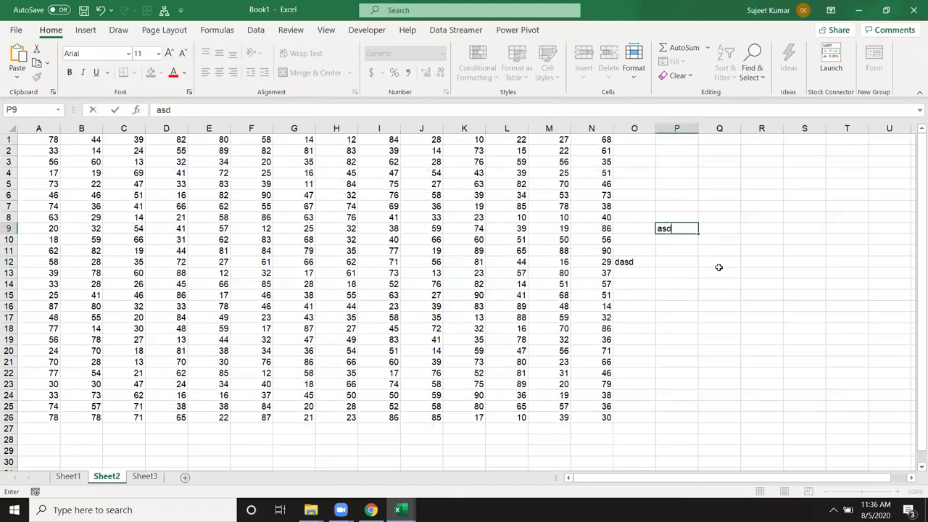
{"action": "left_click", "coordinate": [718, 273]}
{"action": "type", "text": "asd"}
{"action": "left_click", "coordinate": [360, 245]}
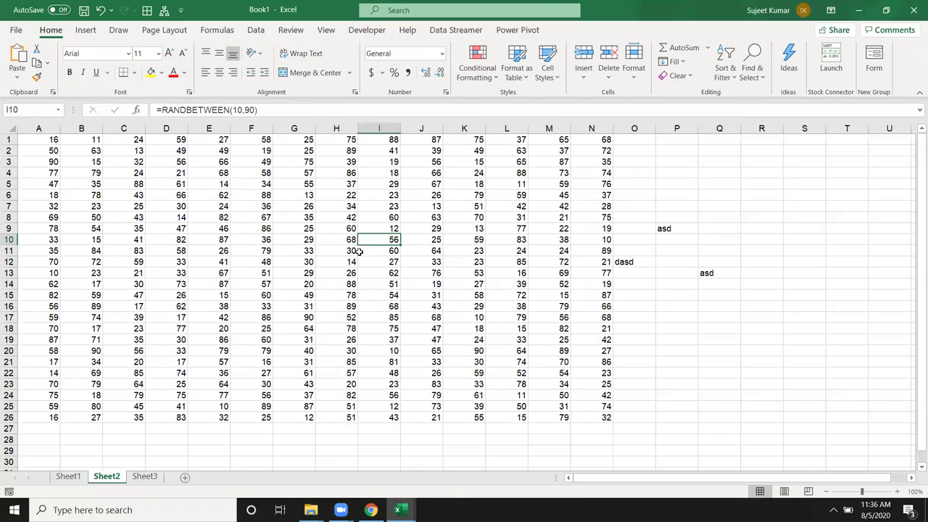
- Select the block O9:Q14 holding the asd and dasd entries and delete them
{"action": "key", "text": "ctrl+a"}
{"action": "mouse_move", "coordinate": [636, 224]}
{"action": "left_mouse_down"}
{"action": "mouse_move", "coordinate": [697, 283]}
{"action": "mouse_move", "coordinate": [721, 284]}
{"action": "left_mouse_up"}
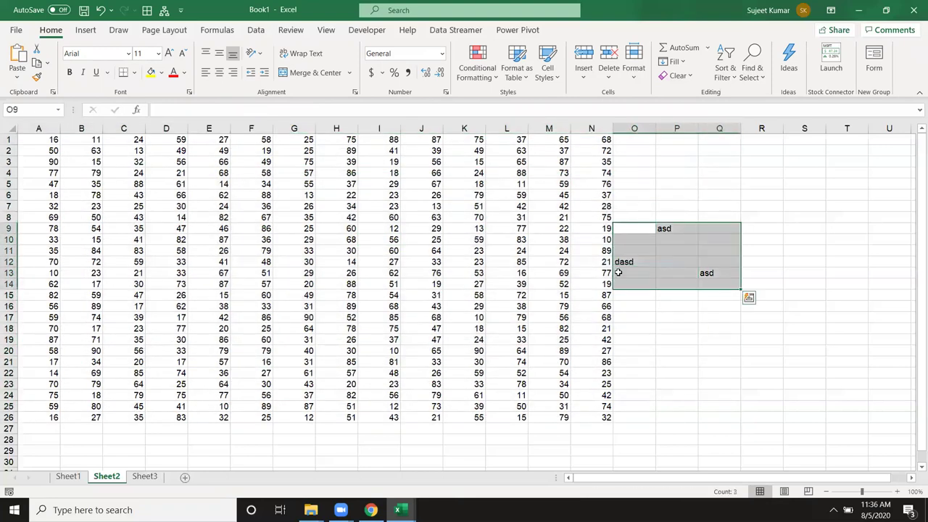
{"action": "key", "text": "Delete"}
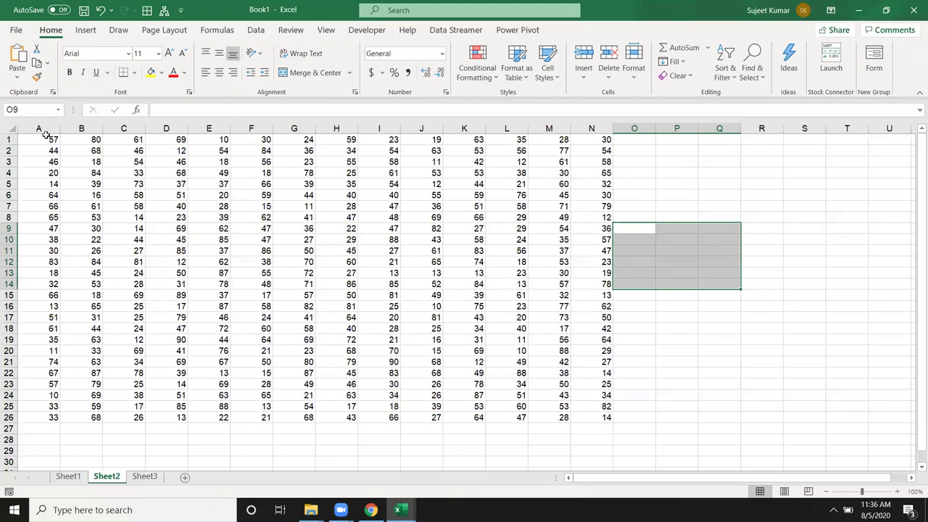
- From A2, use Ctrl+A once for A1:N26 and twice for the whole worksheet
{"action": "left_click", "coordinate": [54, 148]}
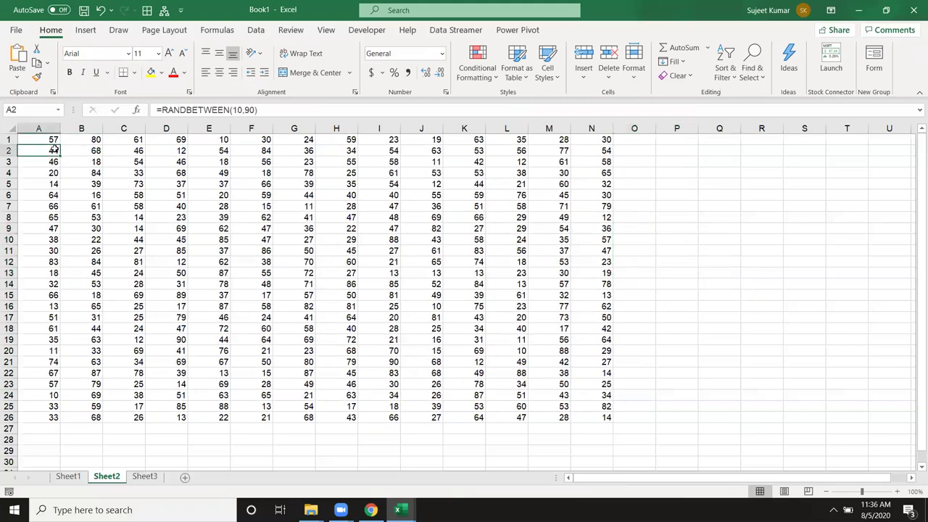
{"action": "key", "text": "ctrl+a"}
{"action": "key", "text": "ctrl+a"}
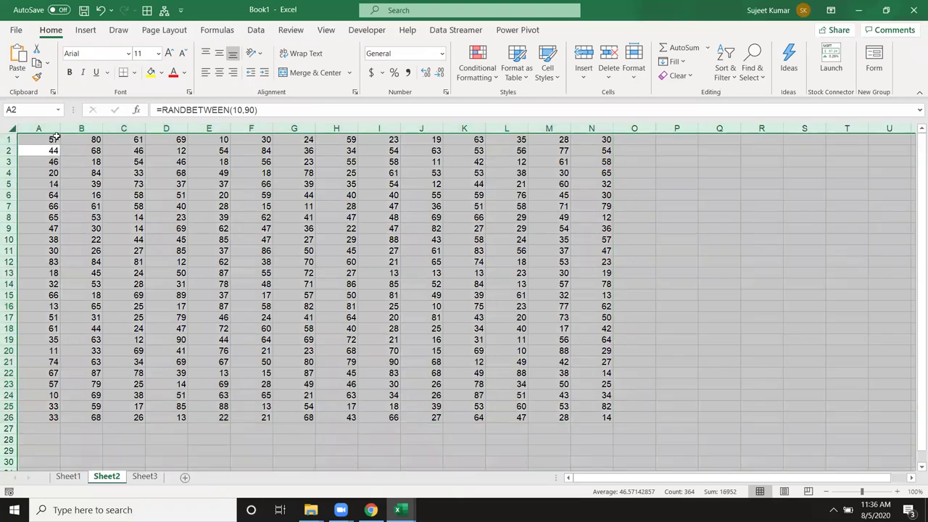
{"action": "left_click", "coordinate": [95, 151]}
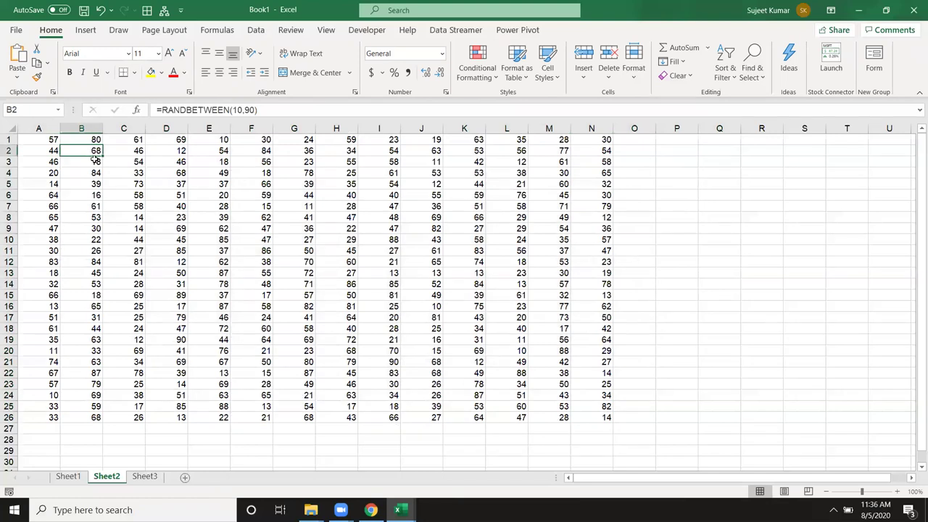
{"action": "key", "text": "ctrl+a"}
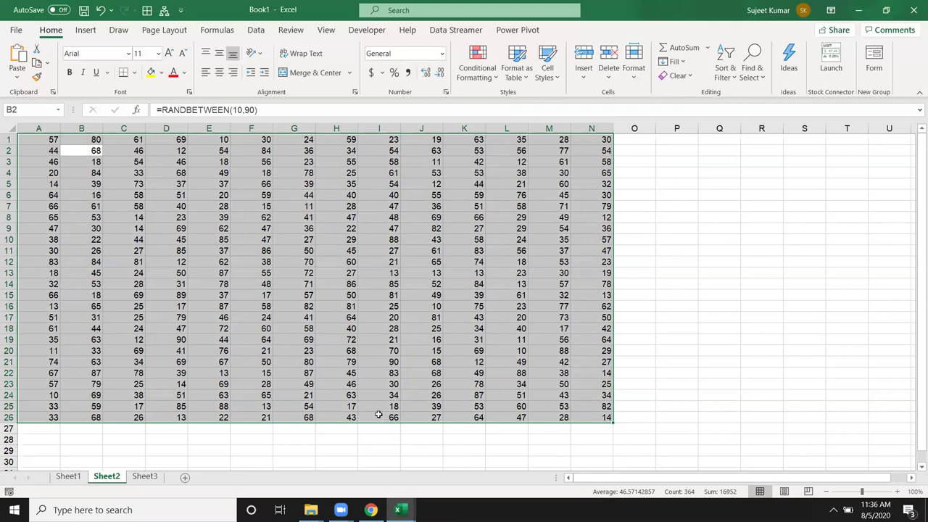
{"action": "key", "text": "ctrl+a"}
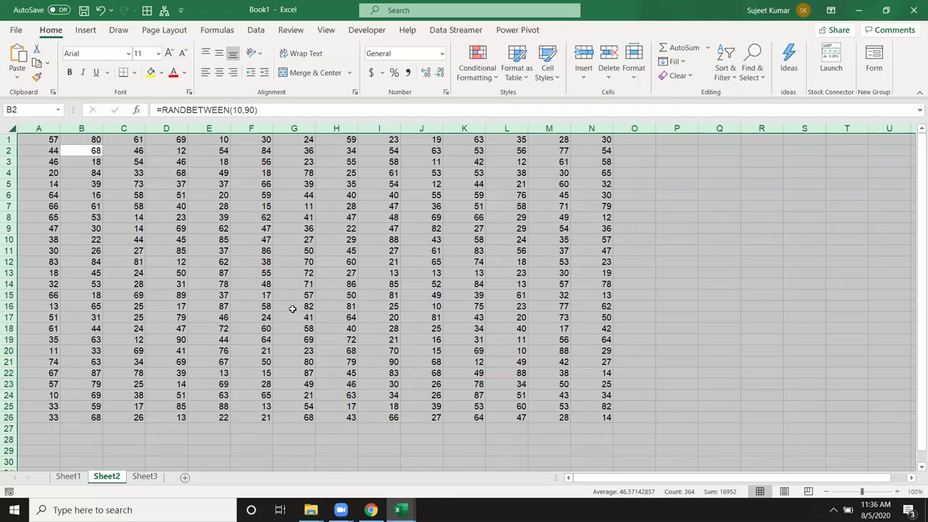
{"action": "left_click", "coordinate": [351, 305]}
- Type the letter a into cells O15, P10 and R9
{"action": "left_click", "coordinate": [642, 298]}
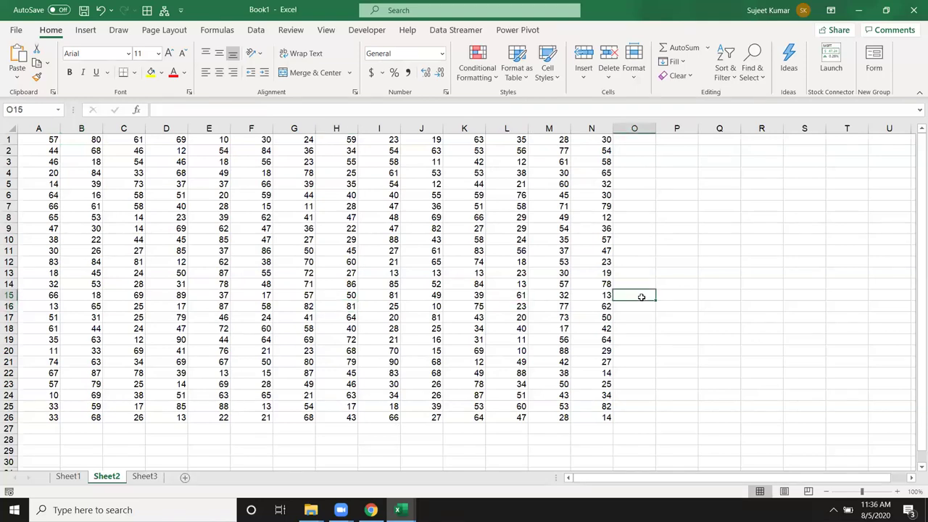
{"action": "type", "text": "a"}
{"action": "left_click", "coordinate": [678, 239]}
{"action": "type", "text": "a"}
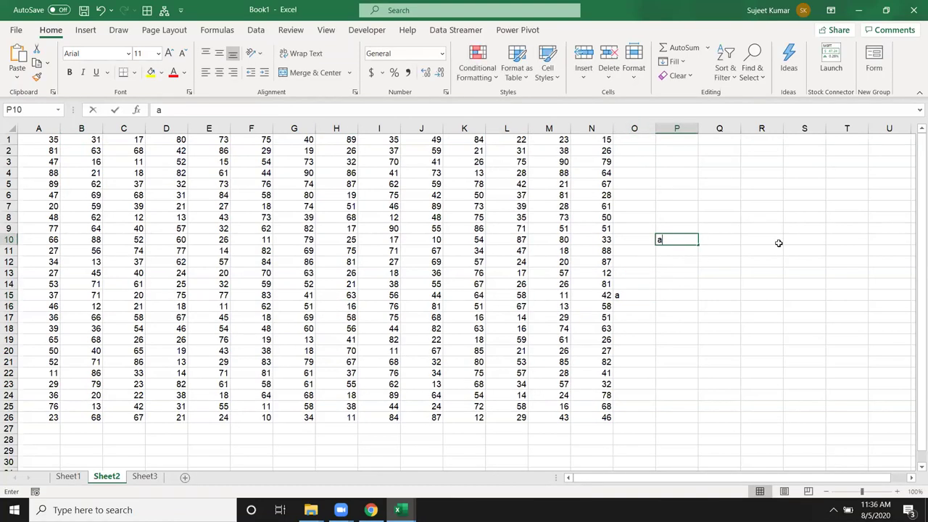
{"action": "left_click", "coordinate": [761, 230]}
{"action": "type", "text": "a"}
{"action": "left_click", "coordinate": [261, 294]}
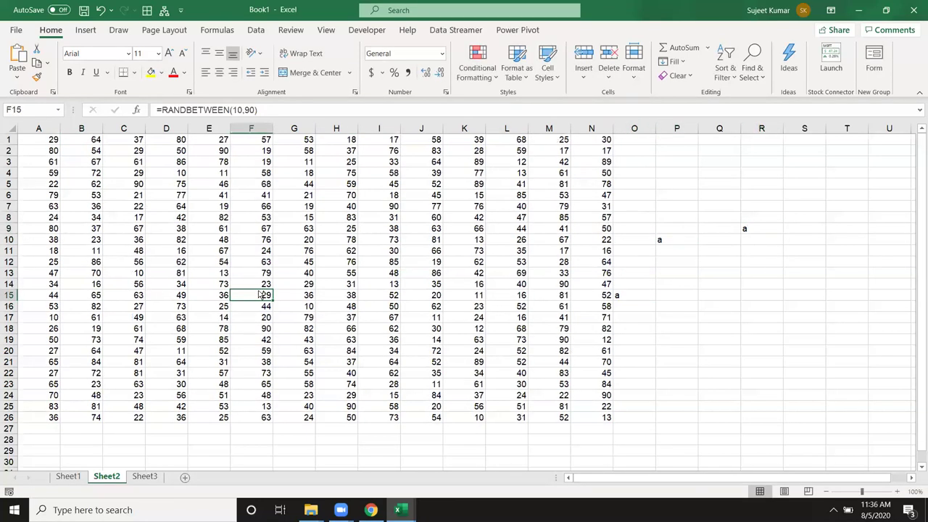
- Select the current region with Ctrl+A, then column Q, cells A4:F4 and row 4
{"action": "key", "text": "ctrl+a"}
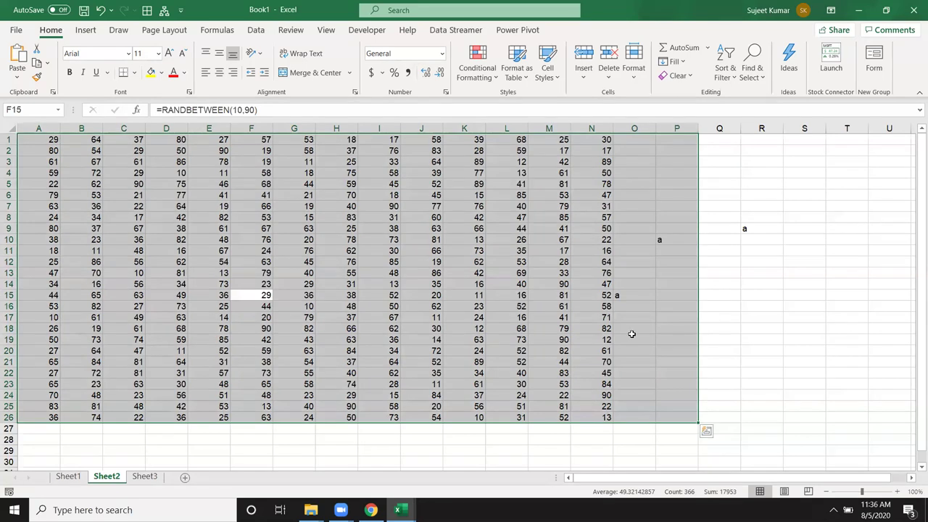
{"action": "left_click", "coordinate": [385, 250]}
{"action": "left_click", "coordinate": [716, 128]}
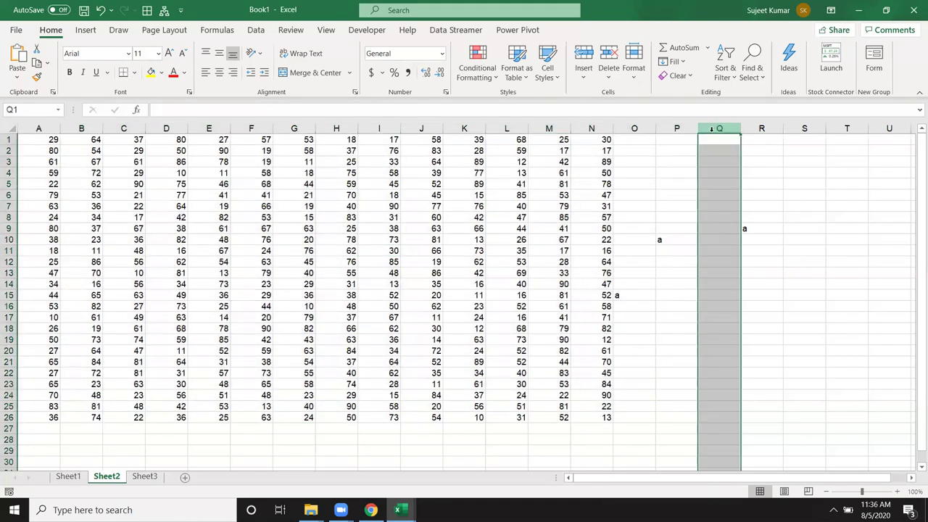
{"action": "left_click_drag", "start_coordinate": [36, 172], "coordinate": [261, 174]}
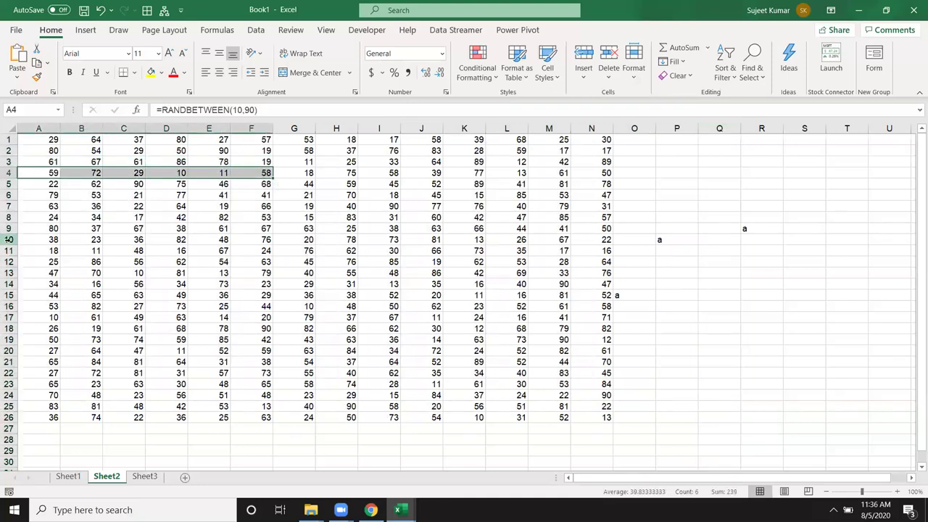
{"action": "left_click_drag", "start_coordinate": [50, 174], "coordinate": [689, 169]}
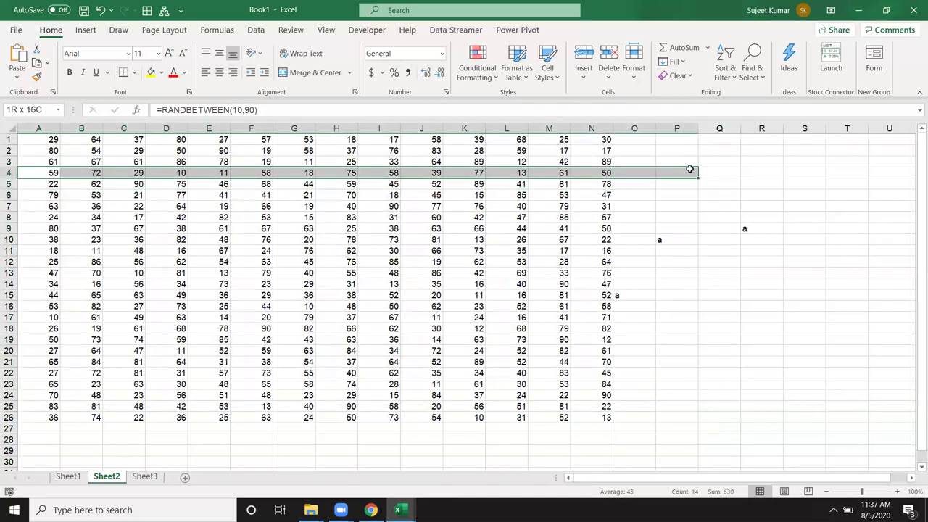
- Insert a blank row 11 with Ctrl+Shift++, then select the upper block A1:N10 from A1
{"action": "left_click", "coordinate": [717, 129]}
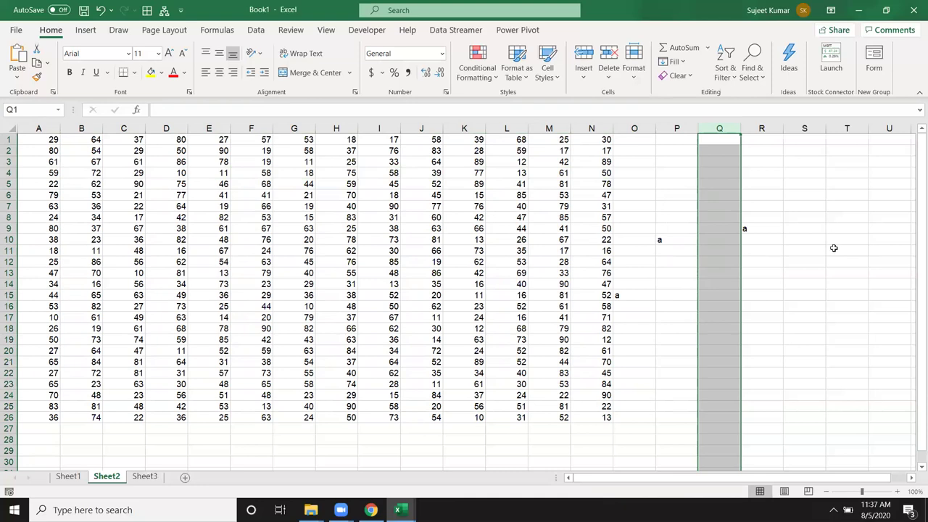
{"action": "left_click", "coordinate": [9, 250]}
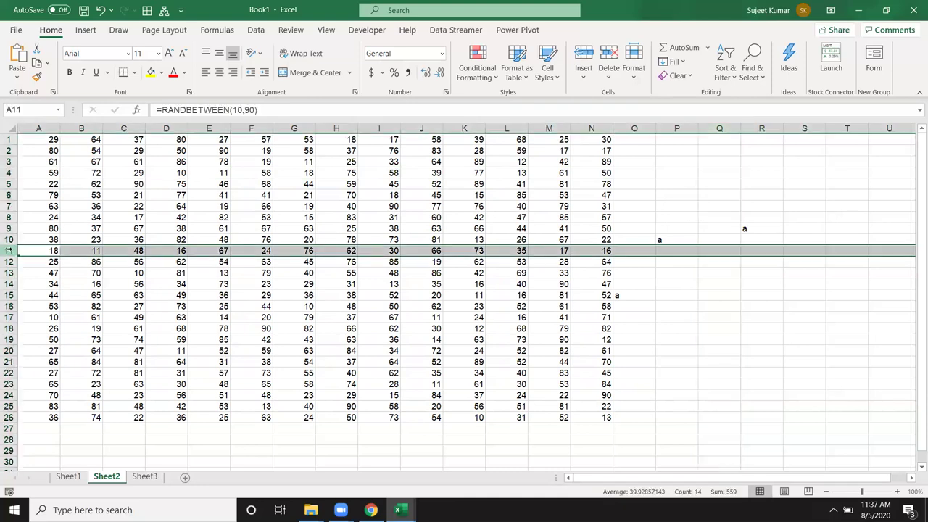
{"action": "key", "text": "ctrl+shift+plus"}
{"action": "left_click", "coordinate": [126, 323]}
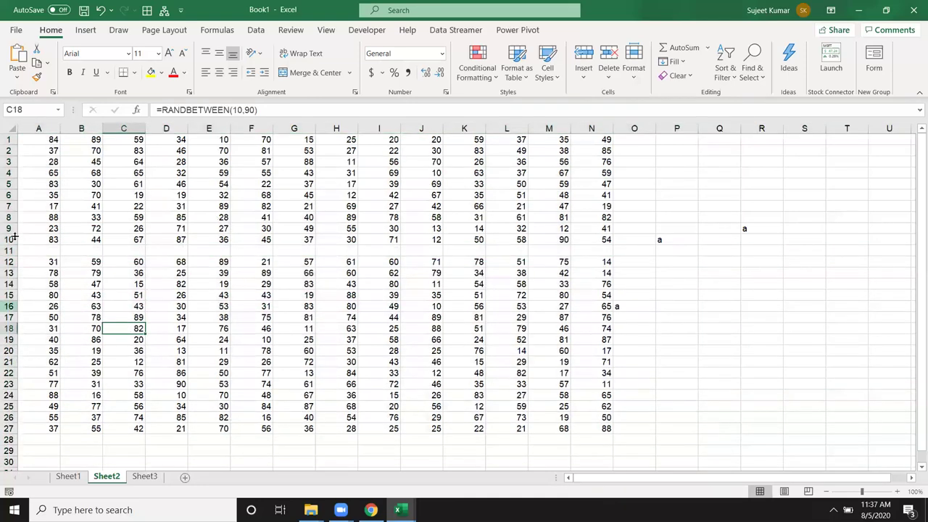
{"action": "left_click", "coordinate": [53, 138]}
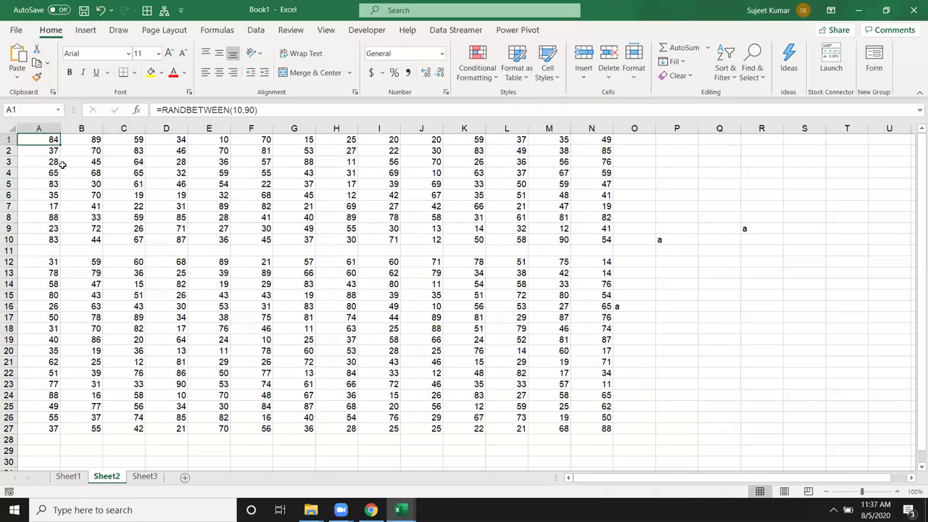
{"action": "key", "text": "ctrl+a"}
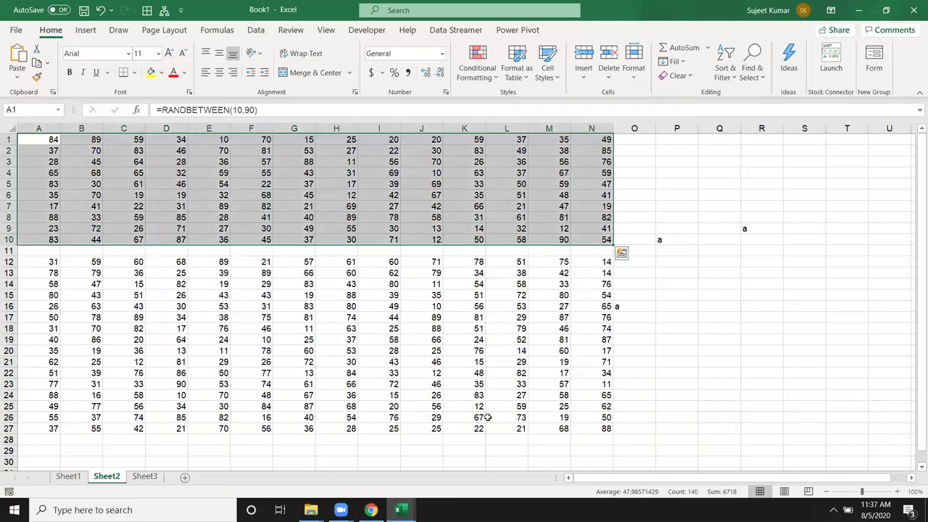
{"action": "left_click", "coordinate": [97, 186]}
{"action": "key", "text": "ctrl+g"}
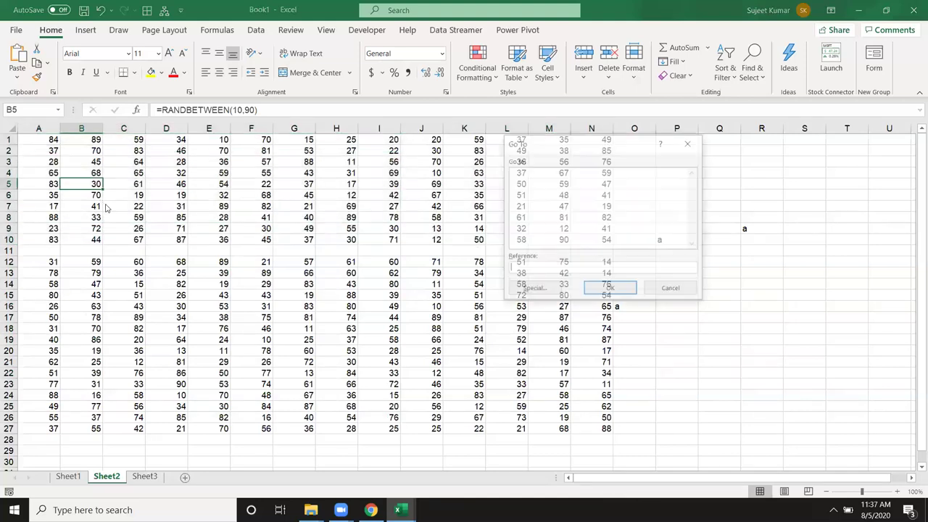
{"action": "key", "text": "Return"}
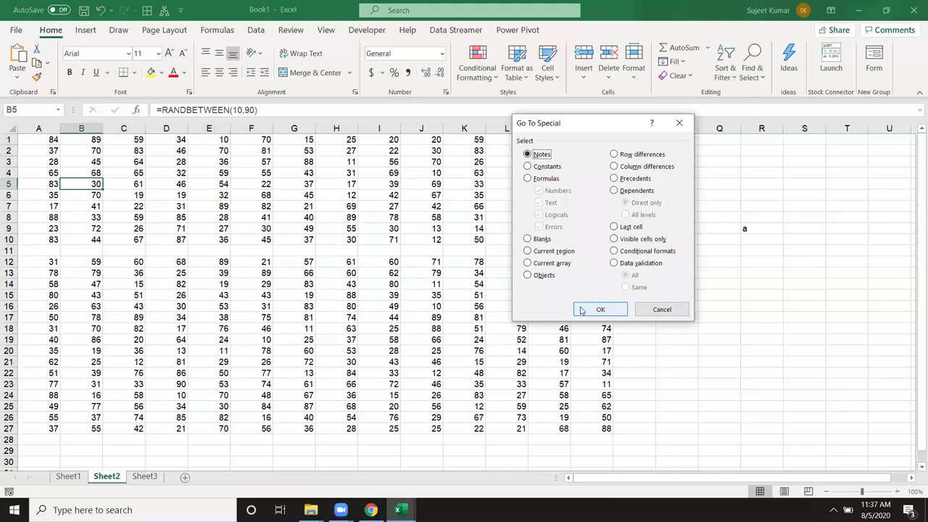
{"action": "left_click", "coordinate": [536, 167]}
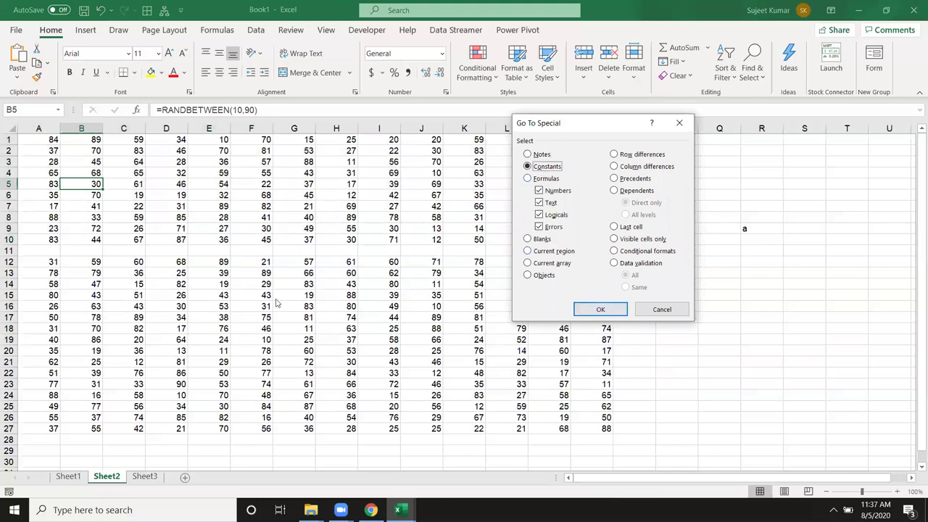
{"action": "left_click", "coordinate": [600, 309]}
{"action": "left_click", "coordinate": [337, 307]}
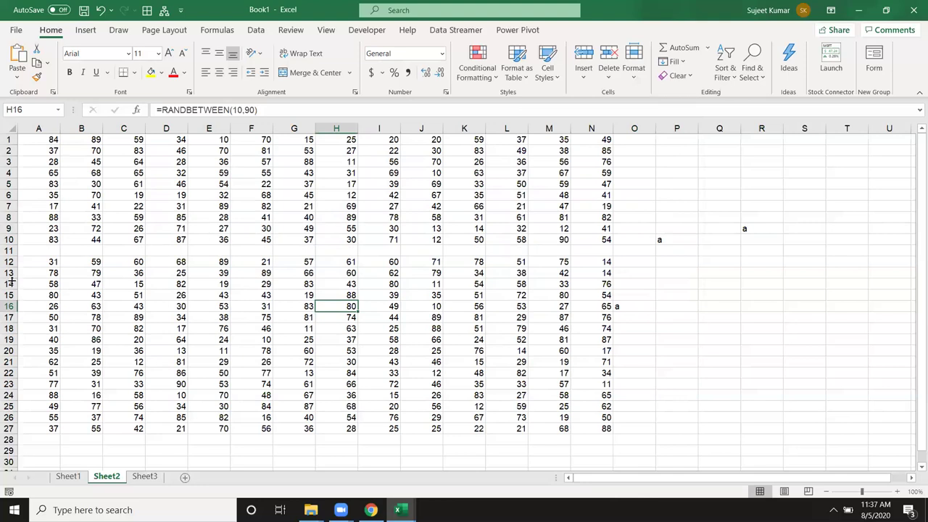
- Delete blank cell B11 shifting cells up, then select row 11 and press Ctrl+minus on it
{"action": "left_click", "coordinate": [101, 253]}
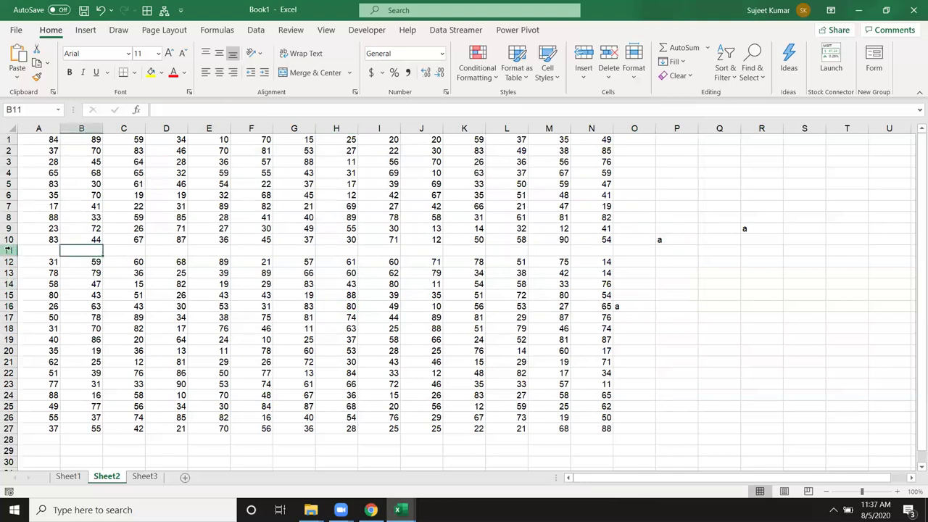
{"action": "key", "text": "ctrl+minus"}
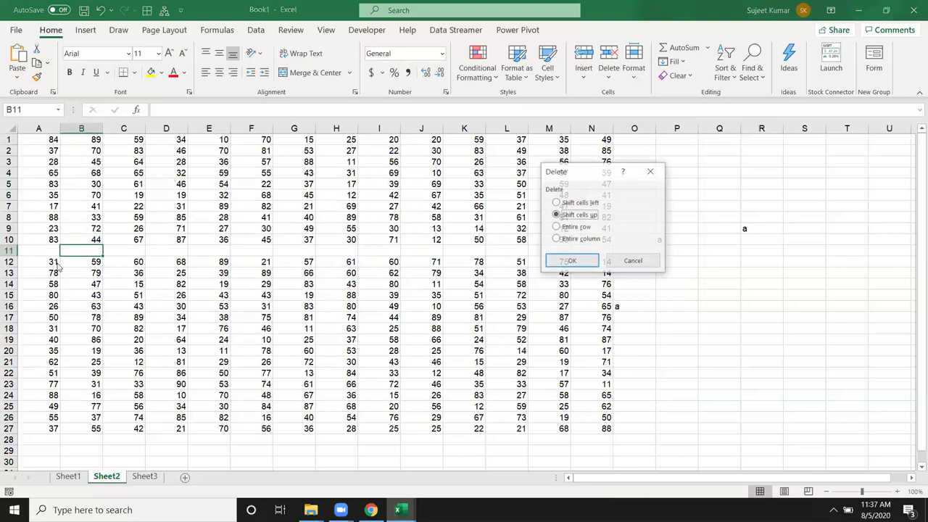
{"action": "left_click", "coordinate": [571, 261]}
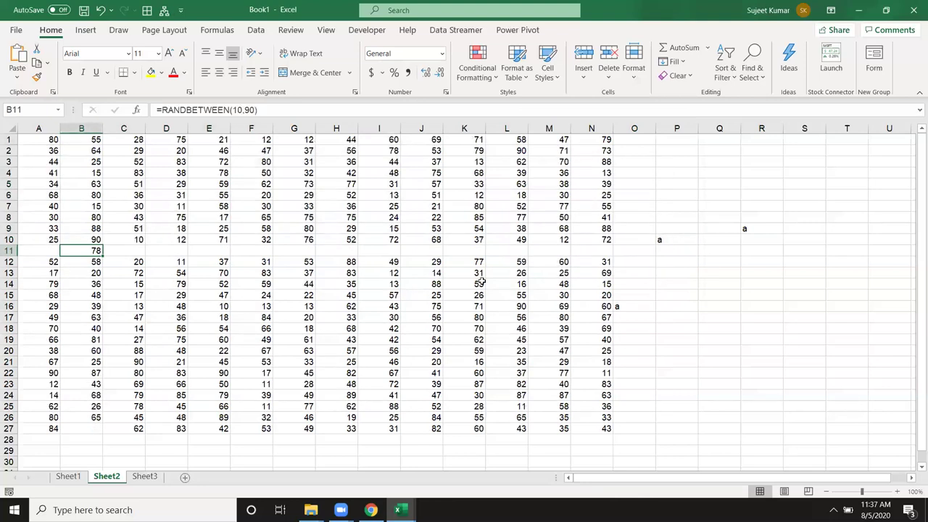
{"action": "left_click", "coordinate": [7, 247]}
{"action": "key", "text": "Delete"}
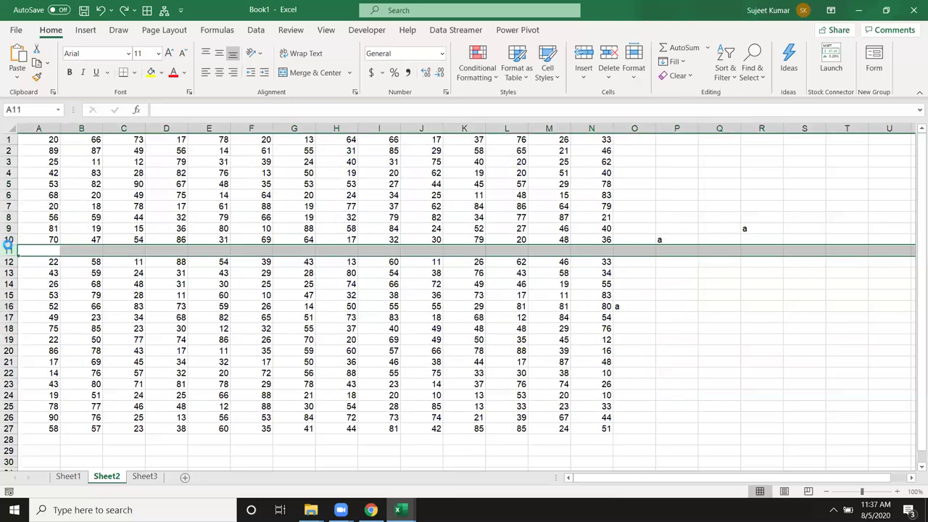
{"action": "key", "text": "ctrl+minus"}
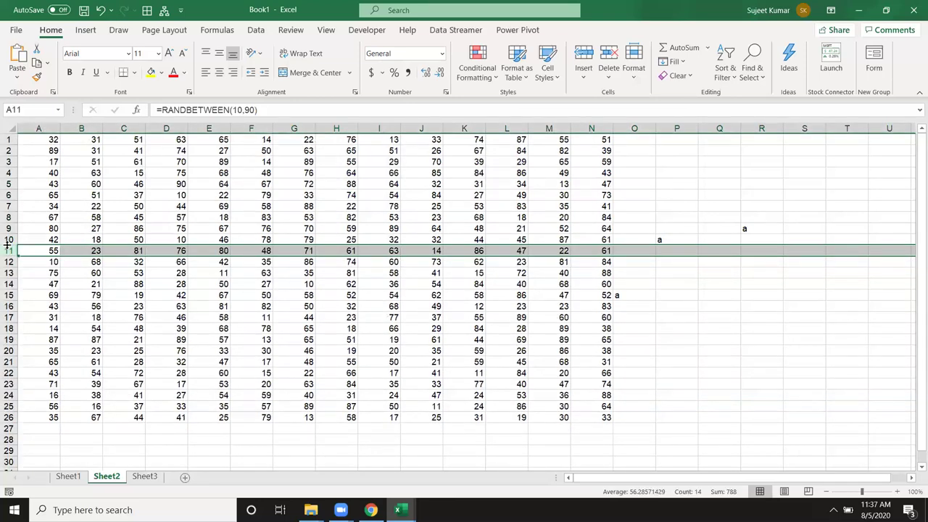
{"action": "left_click", "coordinate": [155, 229]}
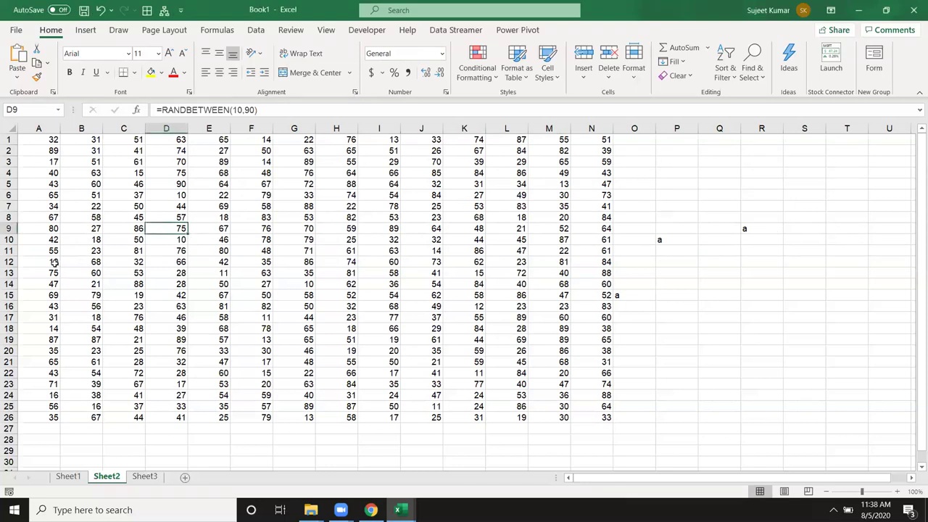
{"action": "left_click", "coordinate": [9, 129]}
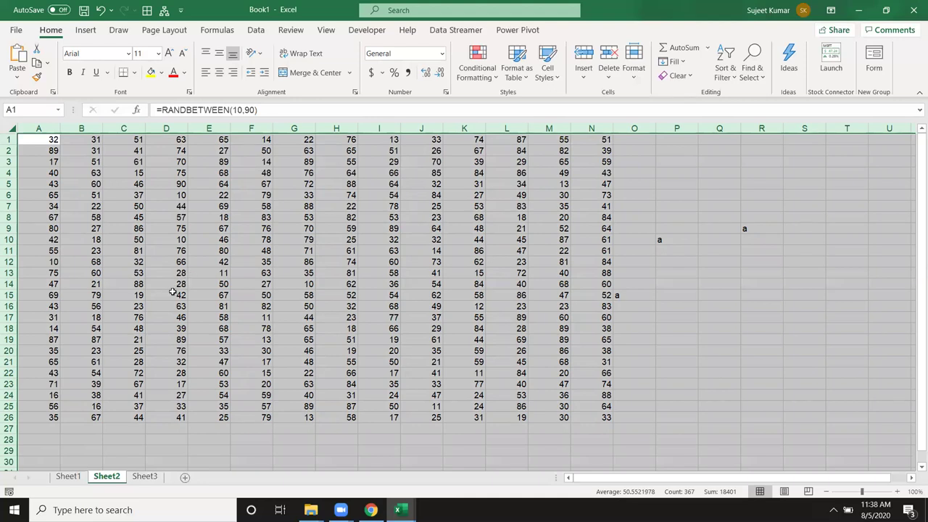
{"action": "left_click", "coordinate": [166, 294]}
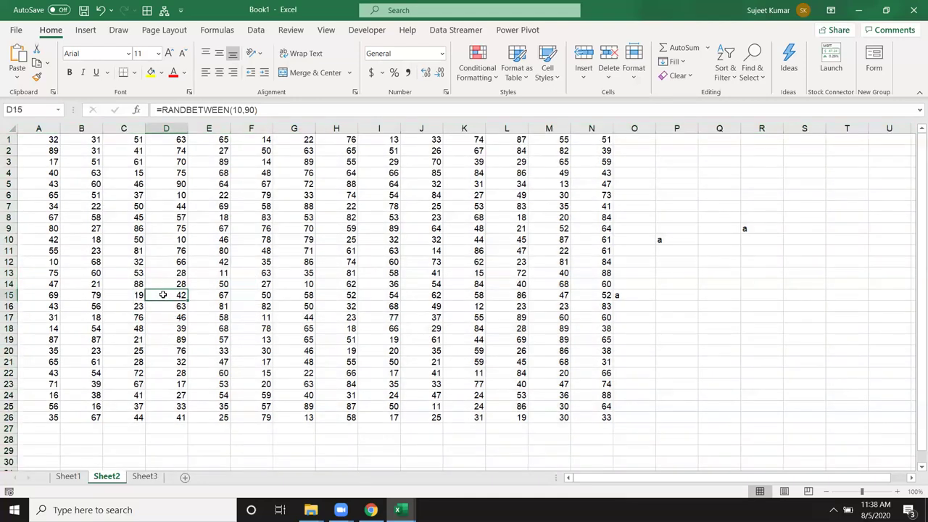
{"action": "left_click", "coordinate": [47, 142]}
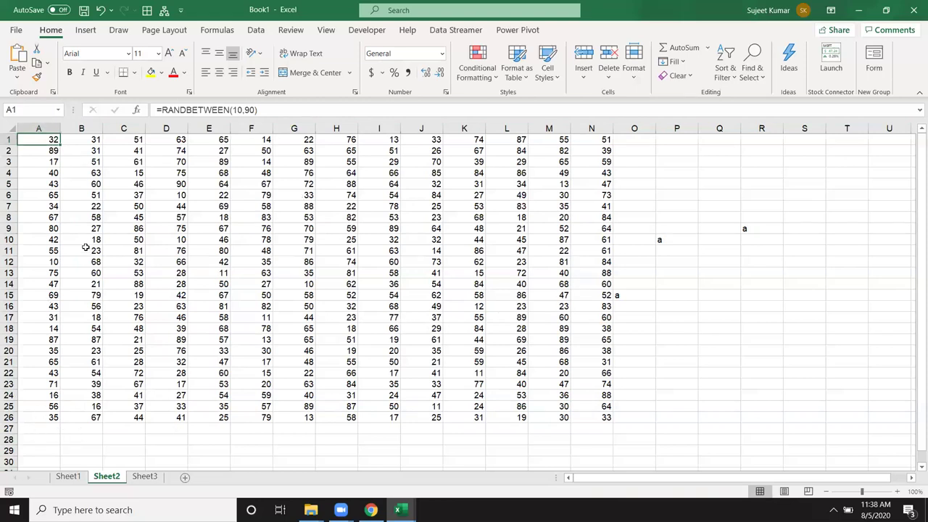
- Copy the A1:N26 block and paste it at A27
{"action": "key", "text": "ctrl+shift+Down"}
{"action": "key", "text": "ctrl+shift+Right"}
{"action": "key", "text": "ctrl+c"}
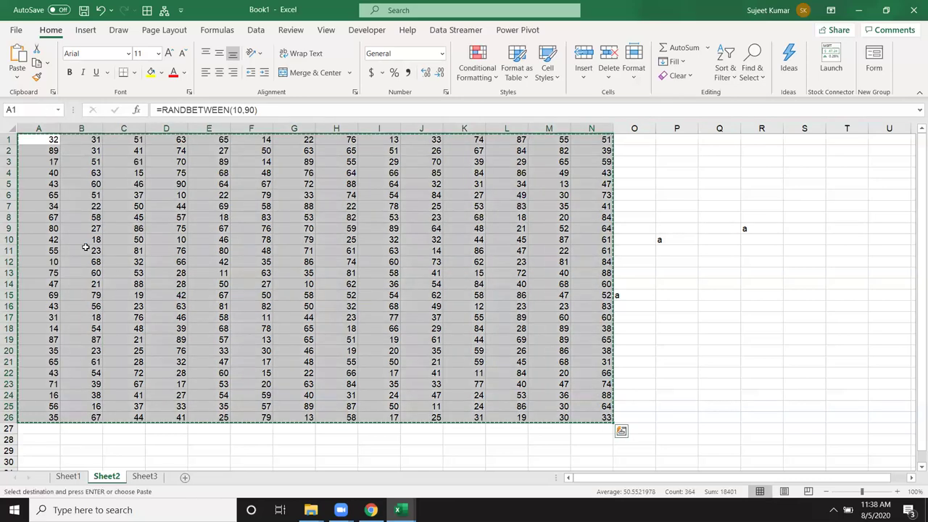
{"action": "key", "text": "ctrl+Down"}
{"action": "key", "text": "Down"}
{"action": "key", "text": "ctrl+v"}
- Paste the block again at A53 and A79, end copy mode, and return to A1
{"action": "key", "text": "ctrl+Down"}
{"action": "key", "text": "Down"}
{"action": "key", "text": "ctrl+v"}
{"action": "key", "text": "ctrl+Down"}
{"action": "key", "text": "Down"}
{"action": "key", "text": "ctrl+v"}
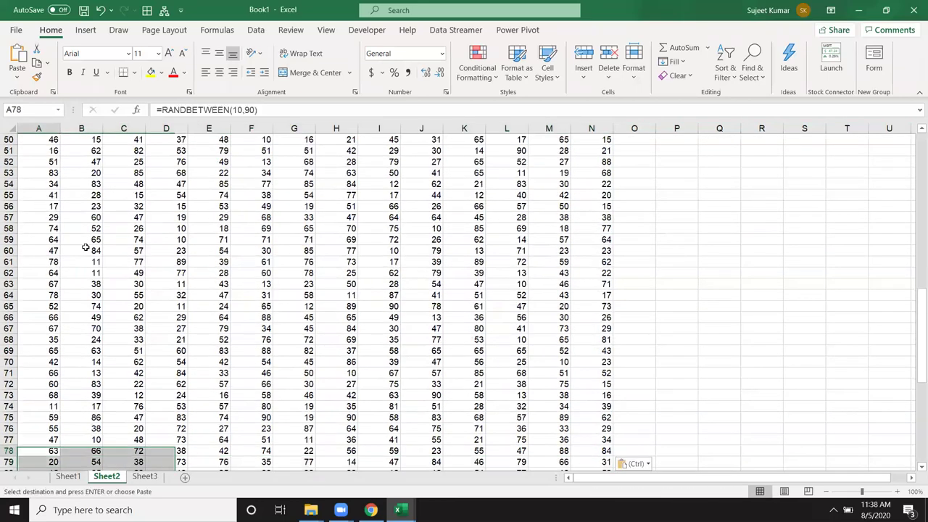
{"action": "key", "text": "Escape"}
{"action": "left_click_drag", "start_coordinate": [914, 348], "coordinate": [914, 189]}
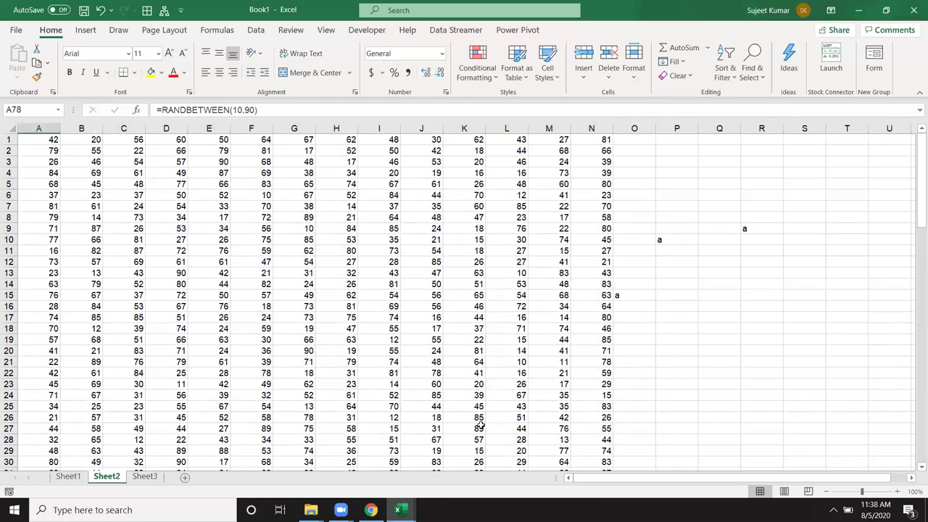
{"action": "left_click", "coordinate": [42, 138]}
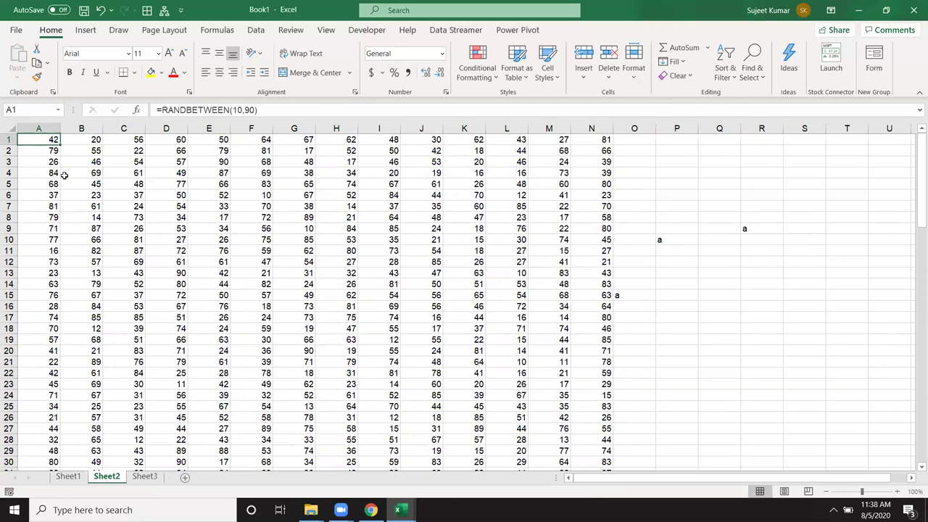
- Jump between the data edges with Ctrl+arrow keys, from A1 to row 104, column N and back
{"action": "key", "text": "ctrl+Down"}
{"action": "scroll", "coordinate": [56, 362], "scroll_direction": "down", "scroll_amount": 3}
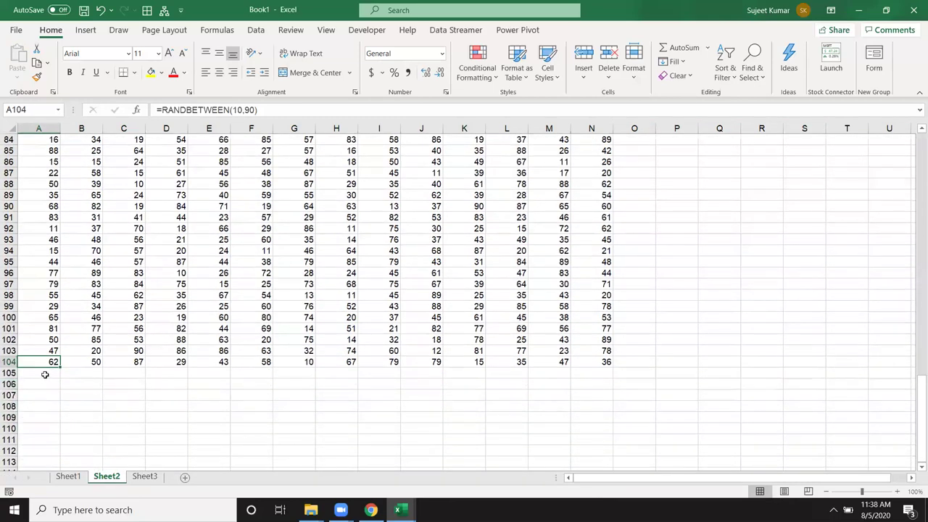
{"action": "key", "text": "ctrl+Right"}
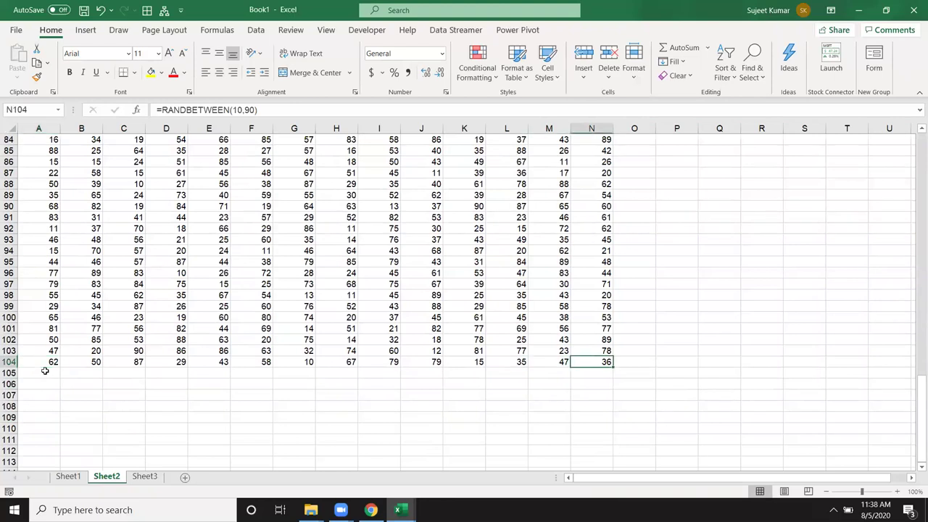
{"action": "key", "text": "ctrl+Up"}
{"action": "key", "text": "ctrl+Left"}
{"action": "key", "text": "ctrl+Down"}
{"action": "key", "text": "ctrl+Right"}
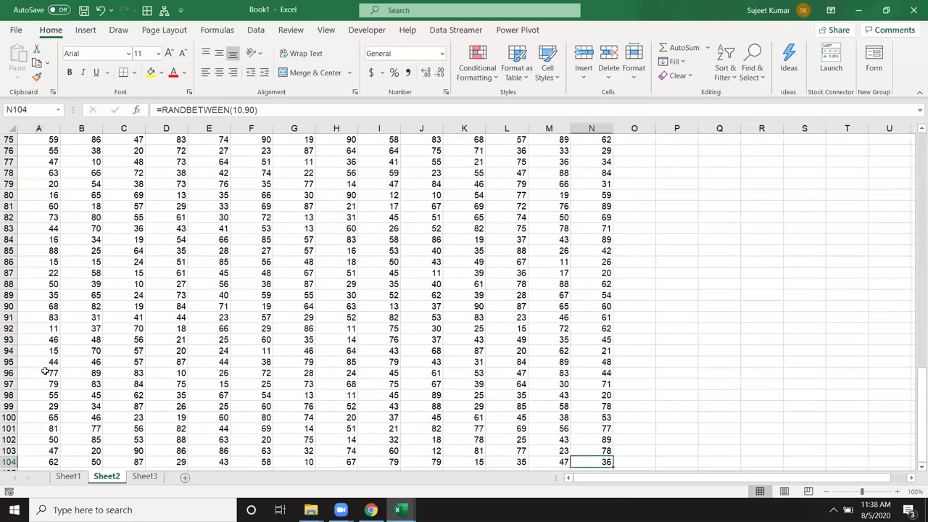
{"action": "key", "text": "ctrl+Up"}
{"action": "key", "text": "ctrl+Left"}
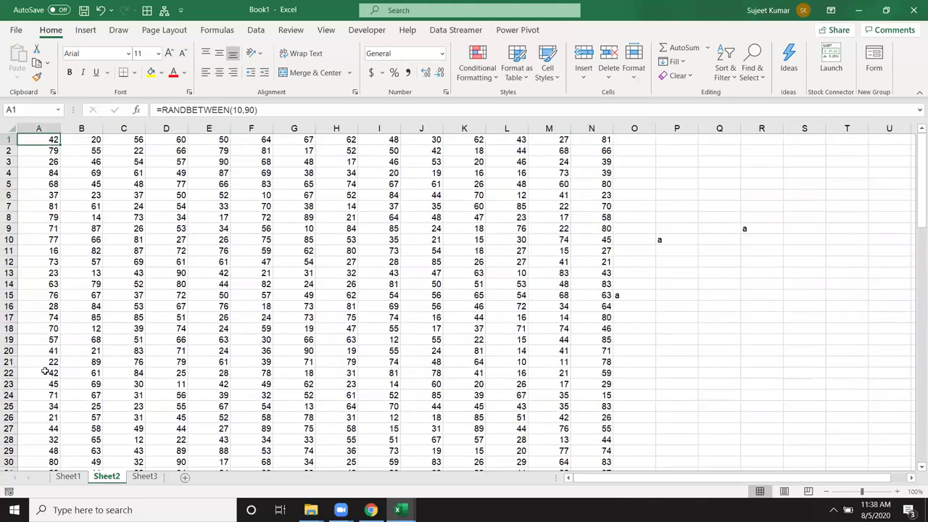
- Clear the value in cell A22
{"action": "key", "text": "Down"}
{"action": "key", "text": "Down"}
{"action": "key", "text": "Down"}
{"action": "key", "text": "Down"}
{"action": "key", "text": "Down"}
{"action": "key", "text": "Down"}
{"action": "key", "text": "Down"}
{"action": "key", "text": "Down"}
{"action": "key", "text": "Down"}
{"action": "key", "text": "Delete"}
{"action": "key", "text": "Up"}
{"action": "key", "text": "Up"}
{"action": "key", "text": "Up"}
{"action": "key", "text": "Up"}
{"action": "key", "text": "Down"}
{"action": "key", "text": "Down"}
{"action": "key", "text": "Down"}
{"action": "key", "text": "Down"}
{"action": "key", "text": "Down"}
{"action": "key", "text": "Down"}
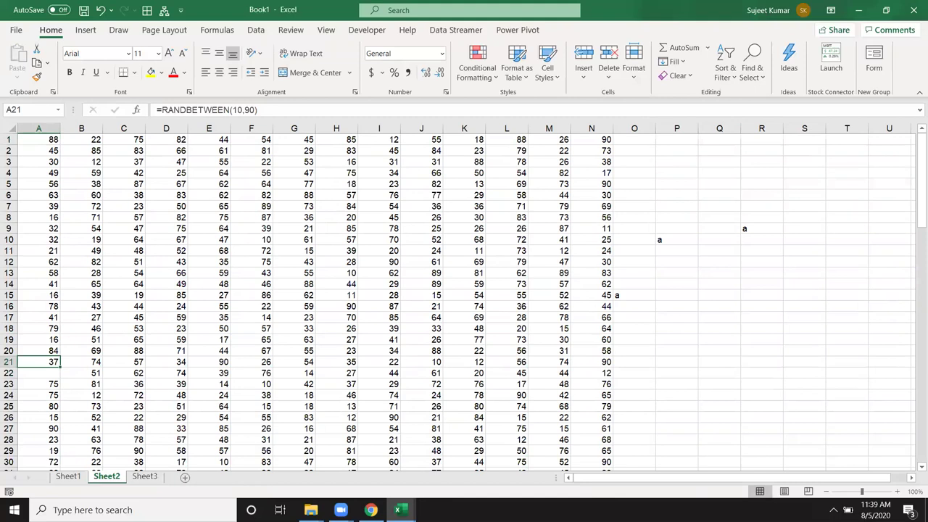
- Blank out column A cells A32, A43 and A54
{"action": "key", "text": "ctrl+Down"}
{"action": "key", "text": "ctrl+Down"}
{"action": "key", "text": "ctrl+Up"}
{"action": "key", "text": "ctrl+Up"}
{"action": "key", "text": "Down"}
{"action": "key", "text": "Down"}
{"action": "key", "text": "Down"}
{"action": "key", "text": "Down"}
{"action": "key", "text": "Down"}
{"action": "key", "text": "Down"}
{"action": "key", "text": "Down"}
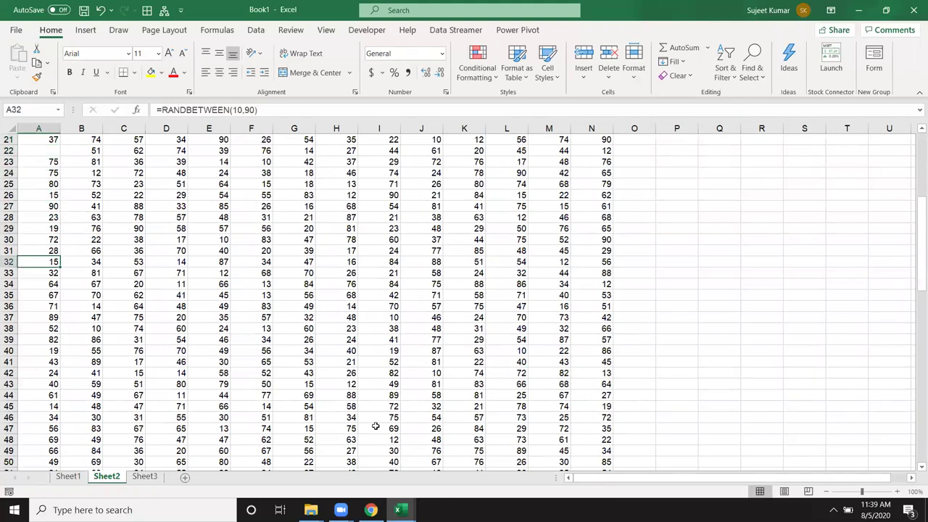
{"action": "key", "text": "Down"}
{"action": "key", "text": "Down"}
{"action": "key", "text": "Down"}
{"action": "key", "text": "Down"}
{"action": "key", "text": "Down"}
{"action": "key", "text": "Delete"}
{"action": "key", "text": "Down"}
- Clear cells A64 and A83 further down column A
{"action": "key", "text": "Down"}
{"action": "key", "text": "Down"}
{"action": "key", "text": "Down"}
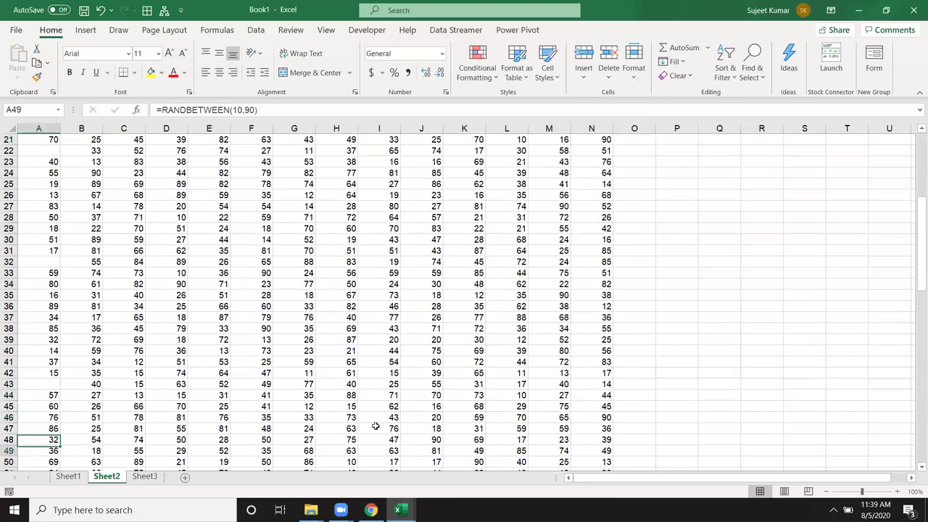
{"action": "key", "text": "Down"}
{"action": "key", "text": "Down"}
{"action": "key", "text": "Down"}
{"action": "key", "text": "Up"}
{"action": "key", "text": "Delete"}
{"action": "key", "text": "Down"}
{"action": "key", "text": "Down"}
{"action": "key", "text": "Down"}
{"action": "key", "text": "Down"}
{"action": "key", "text": "Down"}
{"action": "key", "text": "Down"}
{"action": "key", "text": "Delete"}
{"action": "key", "text": "Down"}
{"action": "key", "text": "Down"}
{"action": "key", "text": "Down"}
{"action": "key", "text": "Down"}
{"action": "key", "text": "ctrl+Down"}
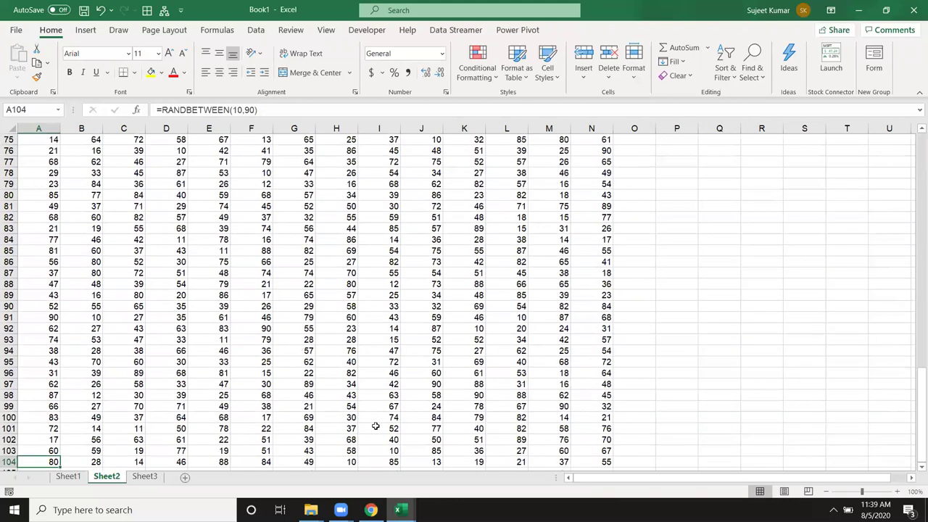
{"action": "key", "text": "Up"}
{"action": "key", "text": "Up"}
{"action": "key", "text": "Up"}
{"action": "key", "text": "Up"}
{"action": "key", "text": "Up"}
{"action": "key", "text": "Up"}
{"action": "key", "text": "Up"}
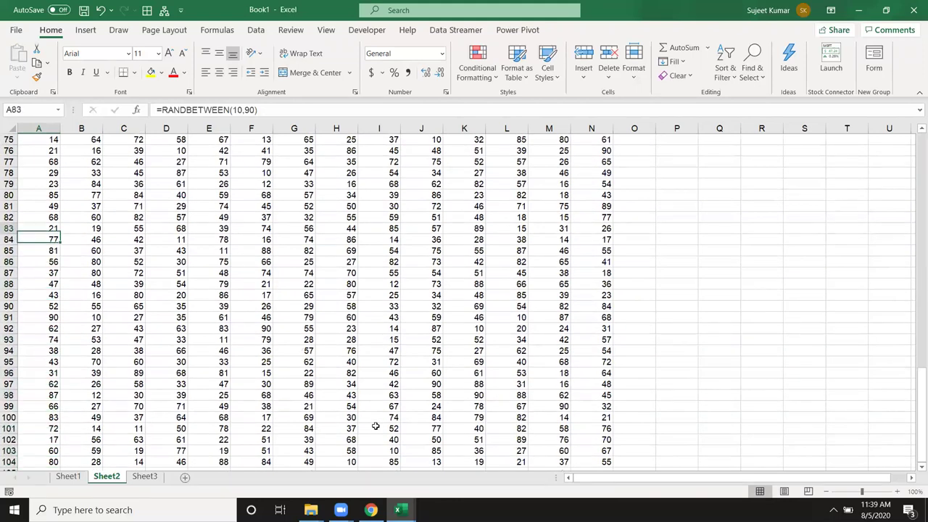
{"action": "key", "text": "Delete"}
- From A1, use Ctrl+Down to jump between the gaps in column A
{"action": "left_click_drag", "start_coordinate": [916, 411], "coordinate": [915, 145]}
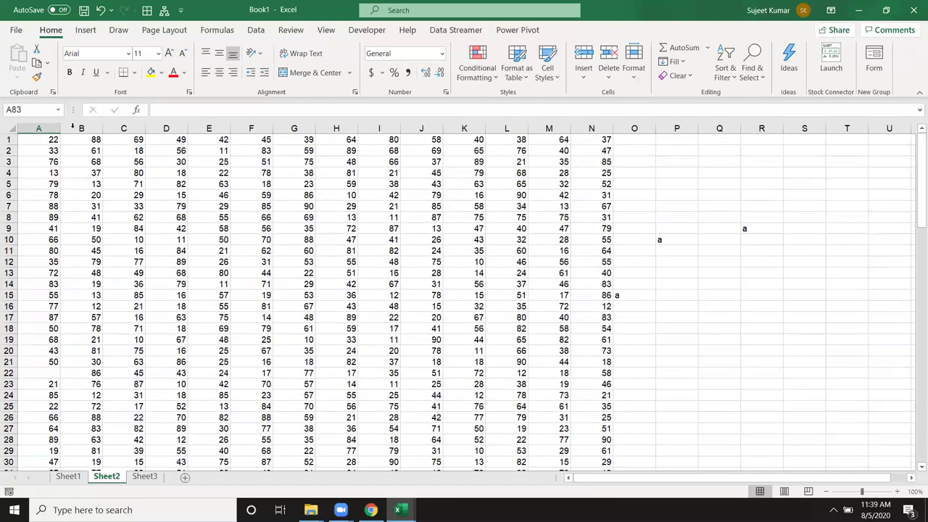
{"action": "left_click", "coordinate": [41, 140]}
{"action": "key", "text": "ctrl+Down"}
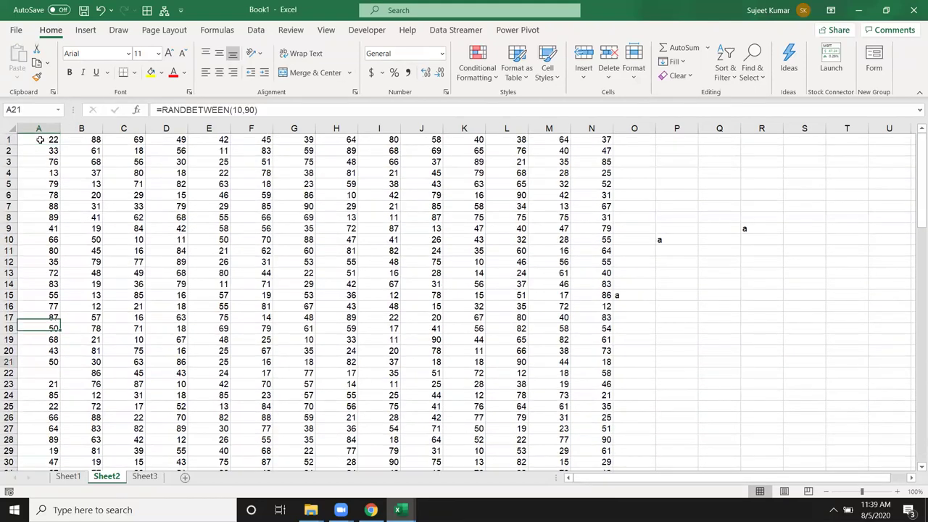
{"action": "key", "text": "ctrl+Down"}
{"action": "key", "text": "ctrl+Down"}
{"action": "key", "text": "ctrl+Down"}
{"action": "key", "text": "ctrl+Down"}
{"action": "key", "text": "ctrl+Down"}
{"action": "key", "text": "ctrl+Down"}
{"action": "key", "text": "ctrl+Down"}
{"action": "key", "text": "ctrl+Down"}
{"action": "key", "text": "ctrl+Down"}
{"action": "key", "text": "ctrl+Down"}
{"action": "key", "text": "ctrl+Down"}
{"action": "key", "text": "ctrl+Down"}
{"action": "key", "text": "ctrl+Down"}
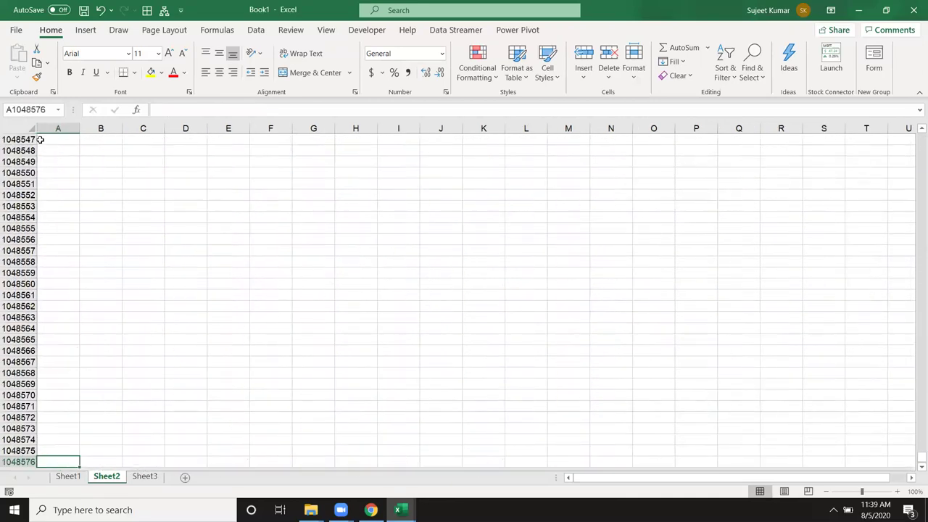
- Return to cell A1, then jump straight to cell P5 through the Name Box
{"action": "key", "text": "ctrl+Up"}
{"action": "key", "text": "ctrl+Home"}
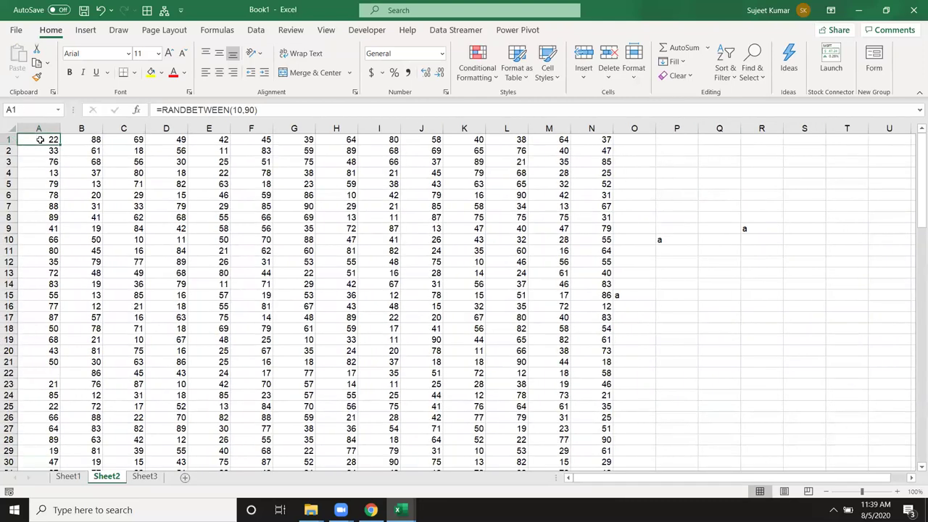
{"action": "left_click", "coordinate": [17, 107]}
{"action": "type", "text": "p5"}
{"action": "key", "text": "Return"}
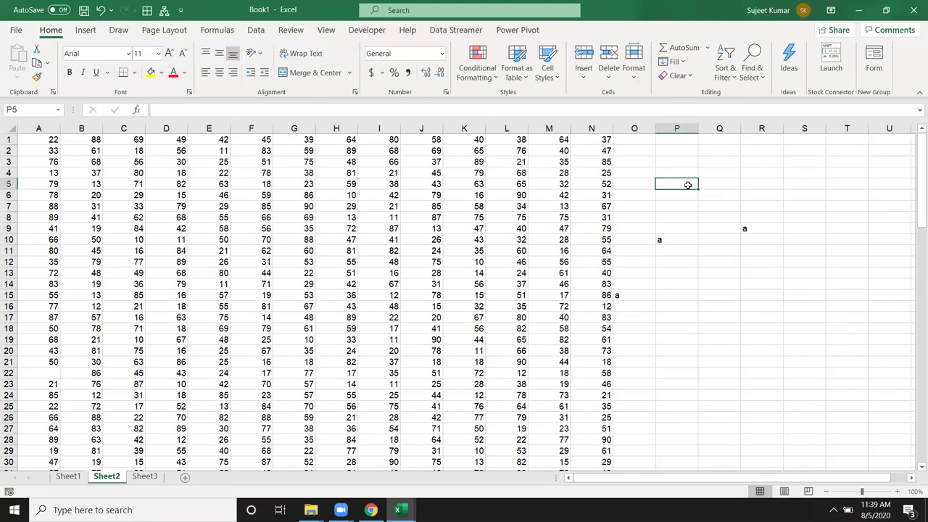
- Scroll down to A105 just below the data, then back up to A2
{"action": "left_click", "coordinate": [31, 109]}
{"action": "left_click_drag", "start_coordinate": [914, 199], "coordinate": [915, 429]}
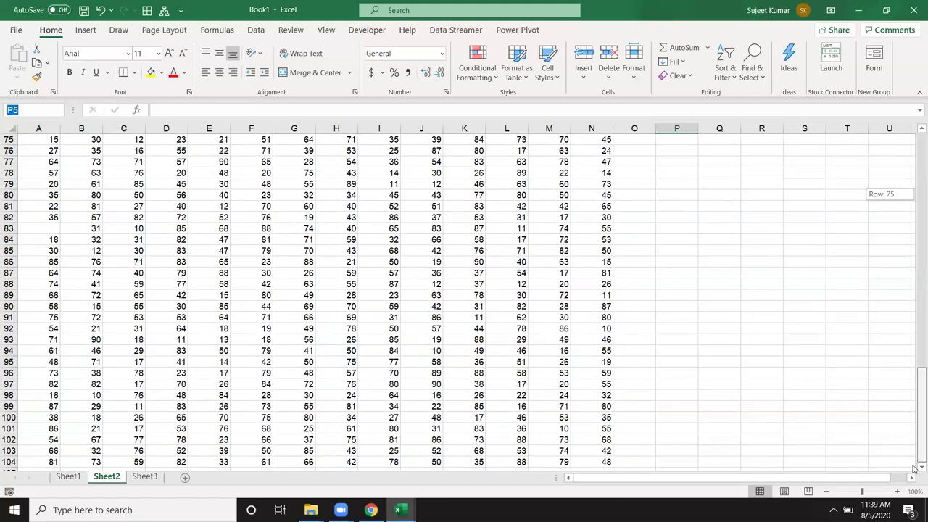
{"action": "scroll", "coordinate": [845, 428], "scroll_direction": "down", "scroll_amount": 3}
{"action": "scroll", "coordinate": [845, 429], "scroll_direction": "down", "scroll_amount": 3}
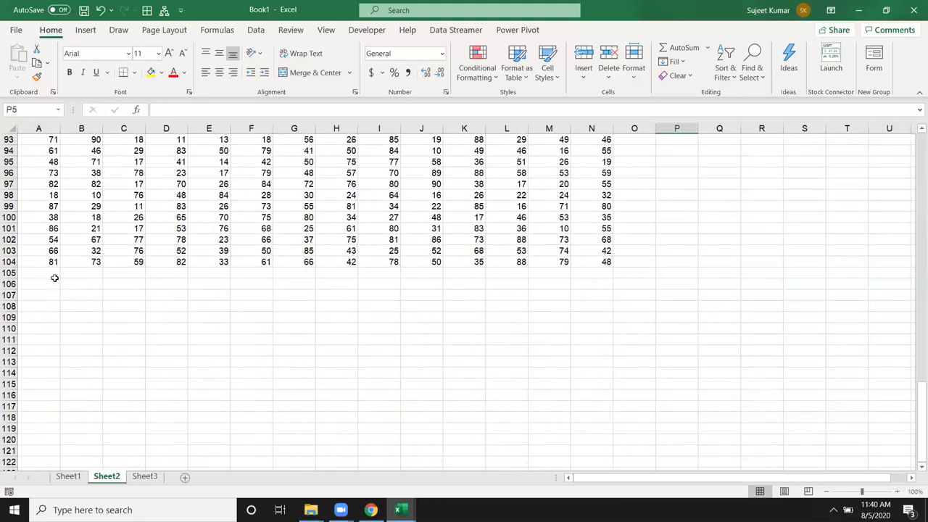
{"action": "left_click", "coordinate": [54, 278]}
{"action": "left_click_drag", "start_coordinate": [915, 398], "coordinate": [906, 141]}
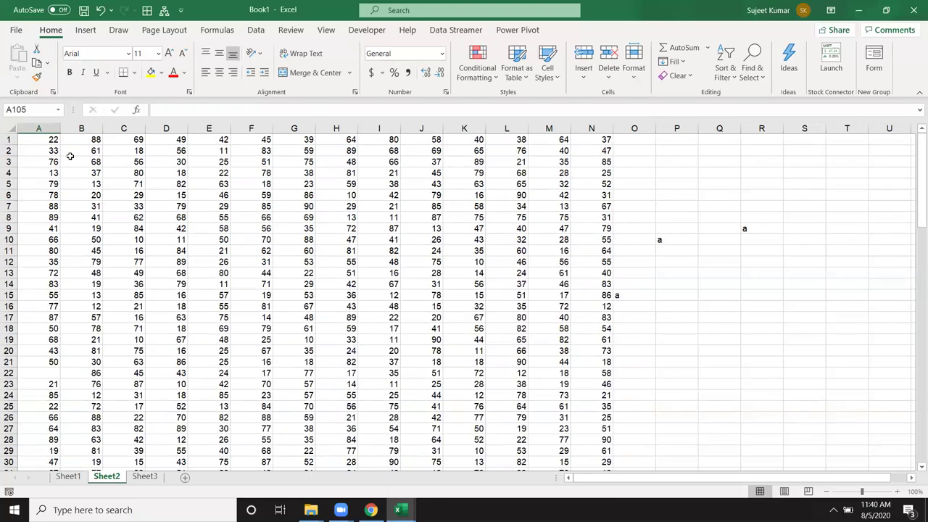
{"action": "left_click", "coordinate": [50, 150]}
- Jump to cell A650000, then Ctrl+Up back to the last filled cell in column A
{"action": "left_click", "coordinate": [23, 112]}
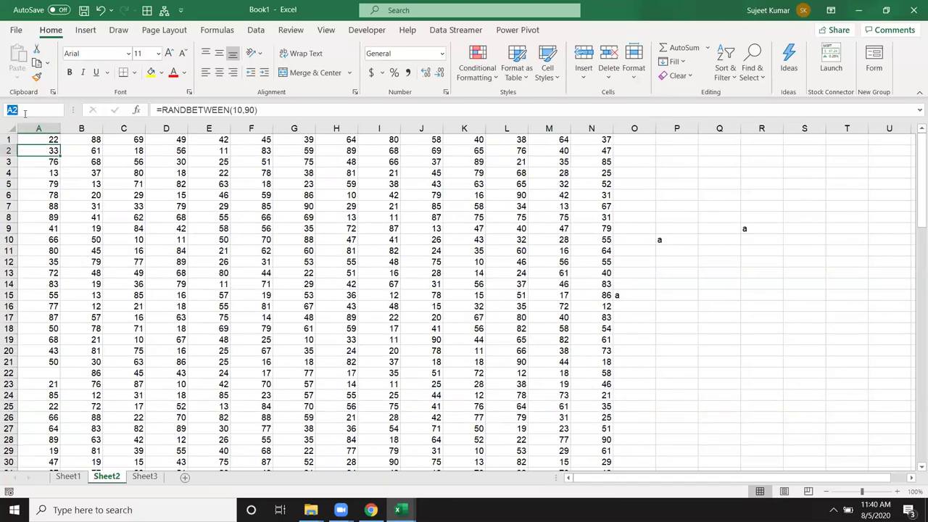
{"action": "type", "text": "a650000"}
{"action": "key", "text": "Return"}
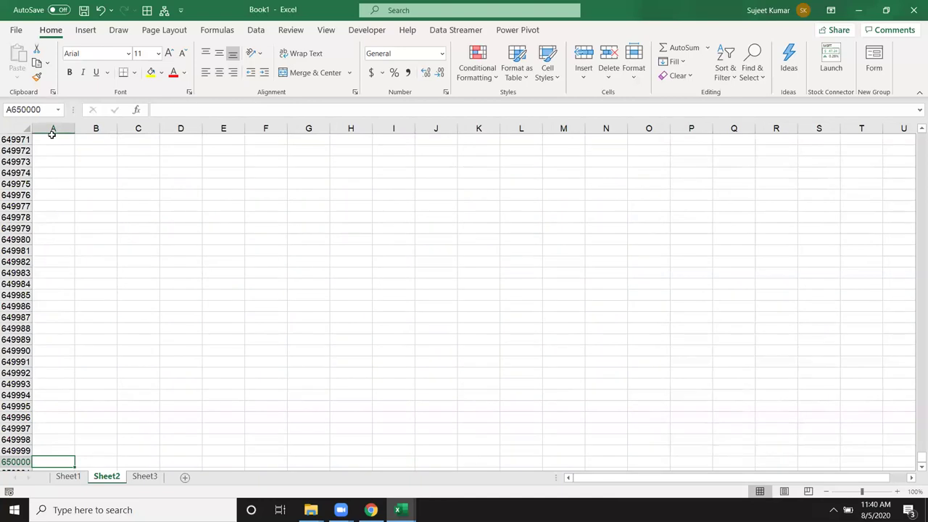
{"action": "key", "text": "ctrl+Up"}
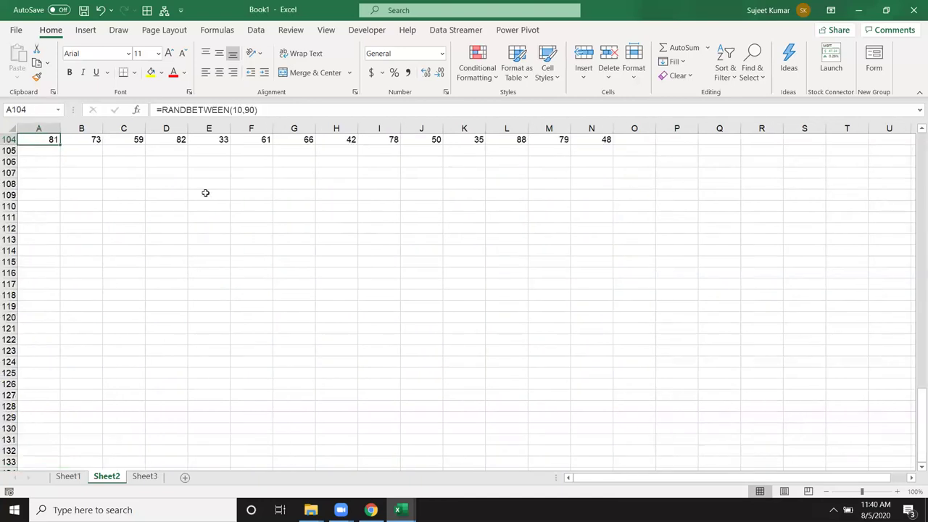
{"action": "scroll", "coordinate": [302, 238], "scroll_direction": "up", "scroll_amount": 7}
{"action": "scroll", "coordinate": [302, 238], "scroll_direction": "up", "scroll_amount": 3}
{"action": "scroll", "coordinate": [303, 238], "scroll_direction": "up", "scroll_amount": 1}
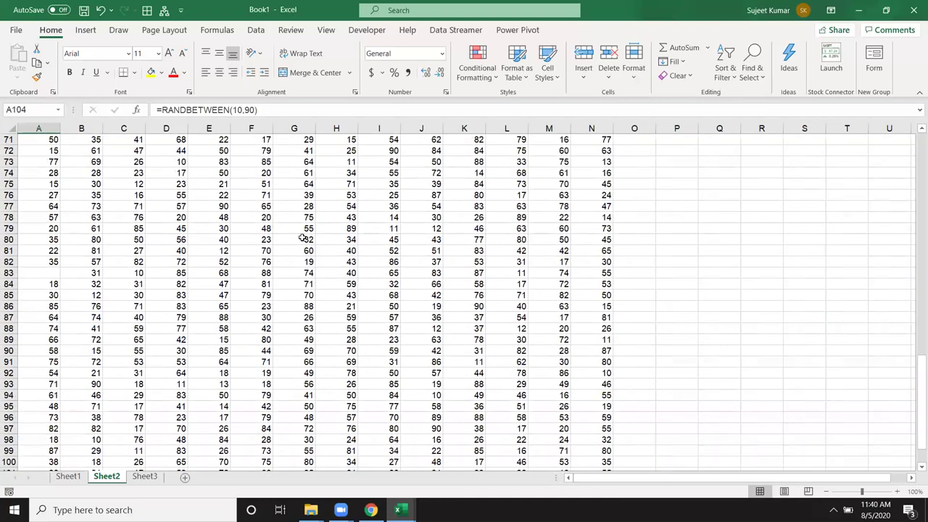
{"action": "scroll", "coordinate": [305, 238], "scroll_direction": "down", "scroll_amount": 5}
{"action": "scroll", "coordinate": [307, 239], "scroll_direction": "up", "scroll_amount": 6}
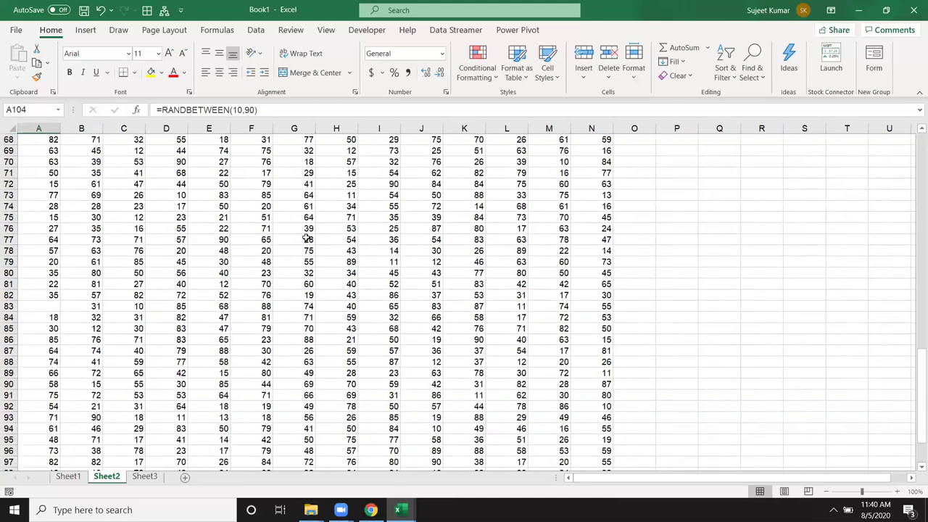
{"action": "scroll", "coordinate": [307, 239], "scroll_direction": "up", "scroll_amount": 3}
{"action": "scroll", "coordinate": [306, 238], "scroll_direction": "up", "scroll_amount": 4}
{"action": "scroll", "coordinate": [306, 239], "scroll_direction": "up", "scroll_amount": 7}
{"action": "scroll", "coordinate": [307, 239], "scroll_direction": "up", "scroll_amount": 7}
{"action": "scroll", "coordinate": [306, 238], "scroll_direction": "up", "scroll_amount": 2}
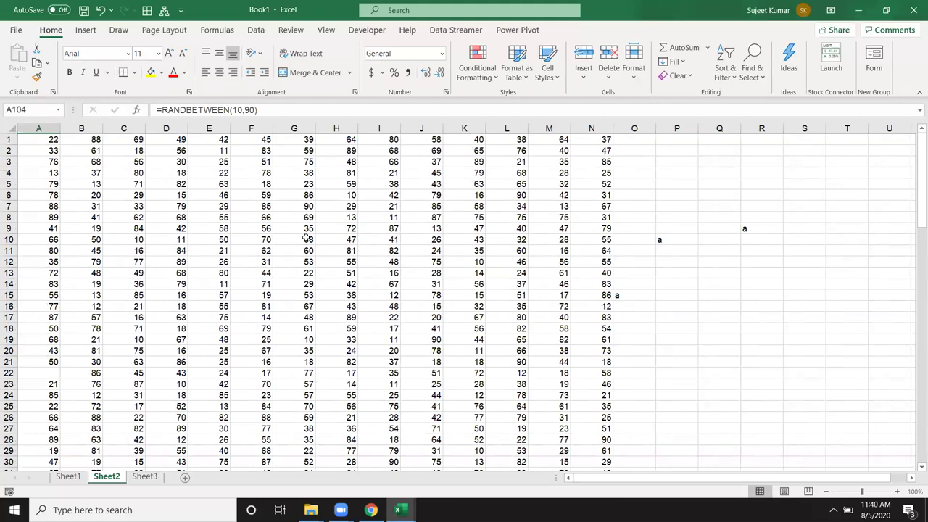
{"action": "left_click", "coordinate": [161, 171]}
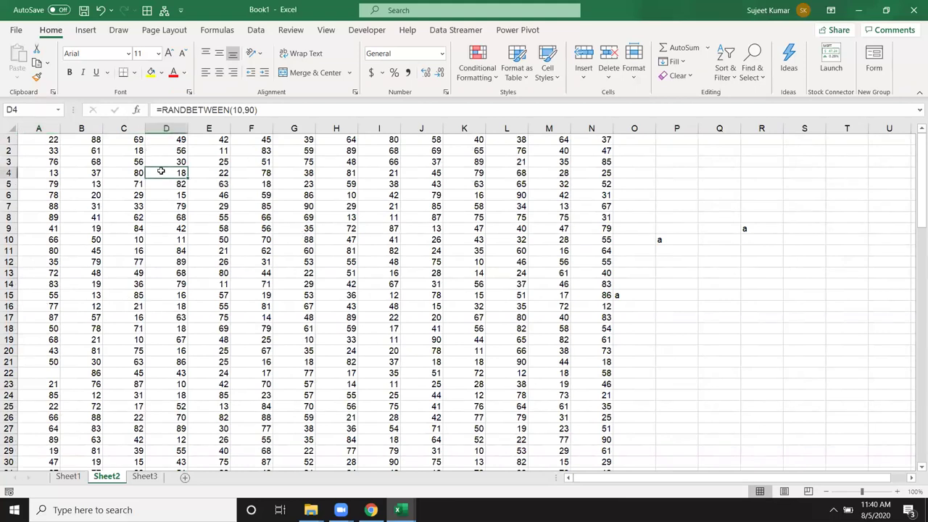
{"action": "scroll", "coordinate": [172, 207], "scroll_direction": "down", "scroll_amount": 12}
{"action": "scroll", "coordinate": [199, 248], "scroll_direction": "down", "scroll_amount": 7}
{"action": "scroll", "coordinate": [199, 247], "scroll_direction": "down", "scroll_amount": 6}
{"action": "scroll", "coordinate": [200, 248], "scroll_direction": "up", "scroll_amount": 5}
{"action": "scroll", "coordinate": [199, 246], "scroll_direction": "up", "scroll_amount": 8}
{"action": "scroll", "coordinate": [200, 244], "scroll_direction": "up", "scroll_amount": 6}
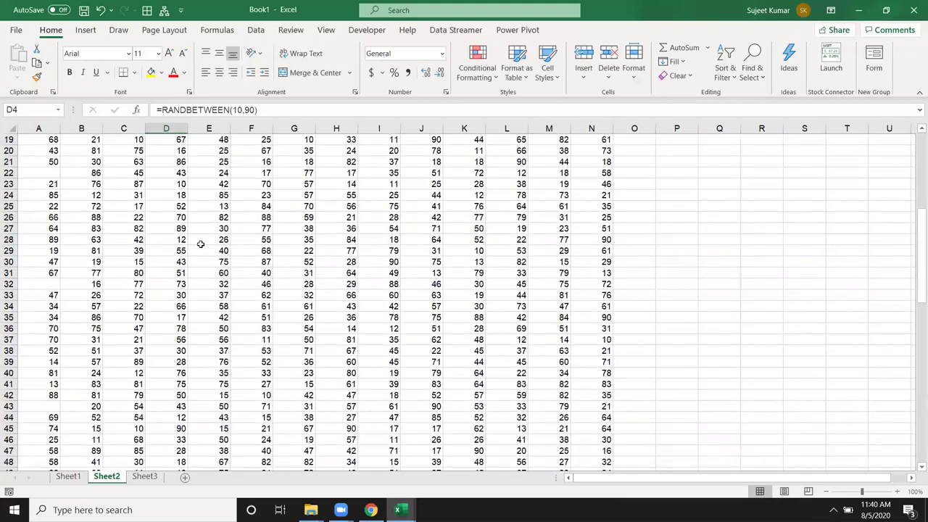
{"action": "scroll", "coordinate": [200, 245], "scroll_direction": "up", "scroll_amount": 6}
- Go to A65000, jump up to the data's end at A104, and scroll to the top
{"action": "left_click", "coordinate": [25, 111]}
{"action": "type", "text": "a65000"}
{"action": "key", "text": "Return"}
{"action": "scroll", "coordinate": [87, 381], "scroll_direction": "down", "scroll_amount": 4}
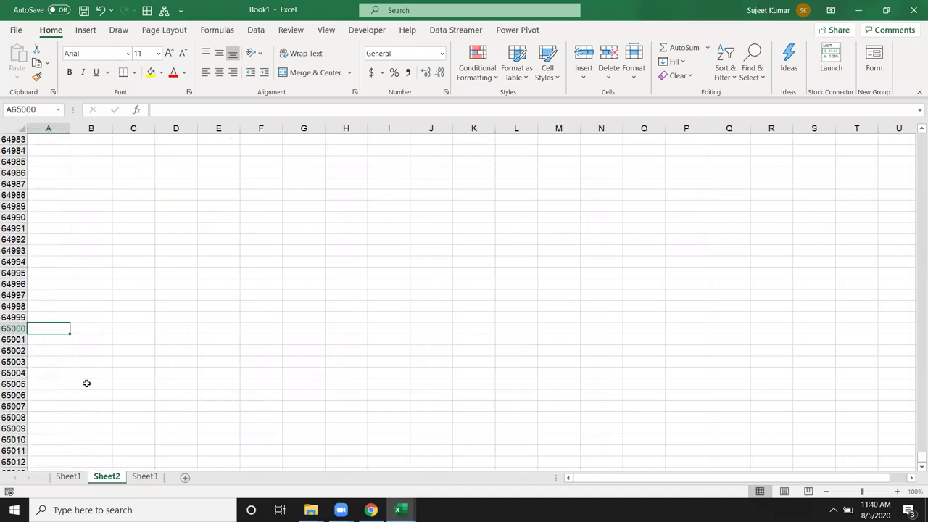
{"action": "scroll", "coordinate": [86, 387], "scroll_direction": "up", "scroll_amount": 6}
{"action": "scroll", "coordinate": [87, 387], "scroll_direction": "up", "scroll_amount": 1}
{"action": "scroll", "coordinate": [86, 385], "scroll_direction": "up", "scroll_amount": 5}
{"action": "scroll", "coordinate": [87, 377], "scroll_direction": "up", "scroll_amount": 2}
{"action": "scroll", "coordinate": [87, 369], "scroll_direction": "up", "scroll_amount": 4}
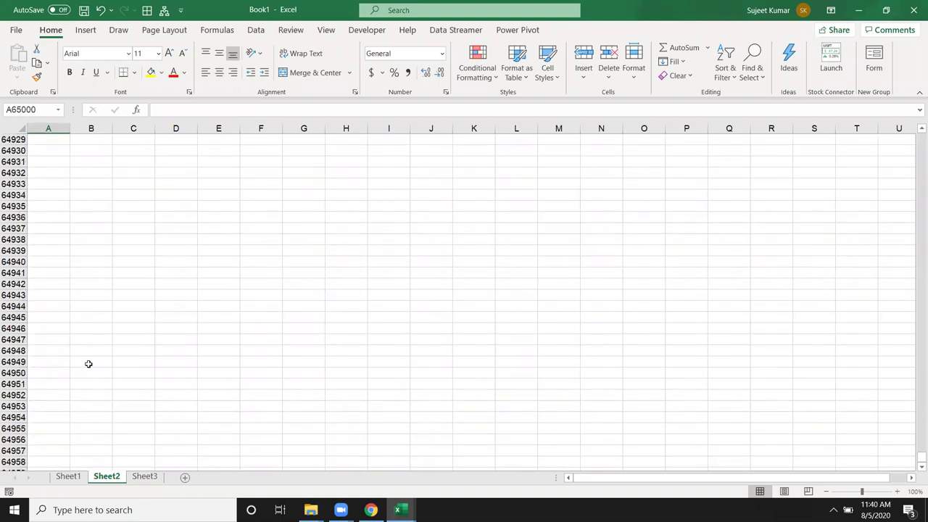
{"action": "key", "text": "ctrl+Up"}
{"action": "scroll", "coordinate": [98, 309], "scroll_direction": "up", "scroll_amount": 3}
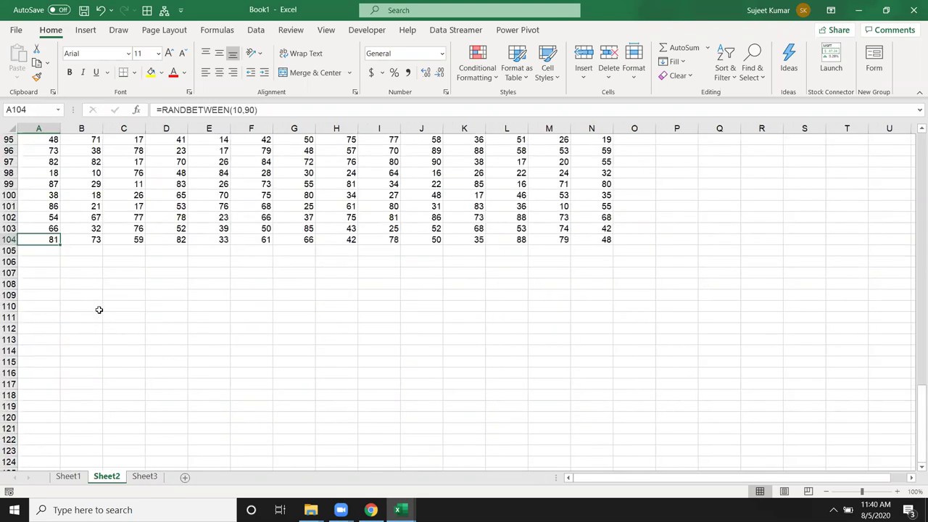
{"action": "scroll", "coordinate": [99, 309], "scroll_direction": "up", "scroll_amount": 1}
{"action": "scroll", "coordinate": [99, 310], "scroll_direction": "up", "scroll_amount": 3}
{"action": "scroll", "coordinate": [98, 309], "scroll_direction": "up", "scroll_amount": 5}
{"action": "scroll", "coordinate": [99, 310], "scroll_direction": "up", "scroll_amount": 4}
{"action": "scroll", "coordinate": [99, 310], "scroll_direction": "up", "scroll_amount": 7}
{"action": "scroll", "coordinate": [99, 309], "scroll_direction": "up", "scroll_amount": 11}
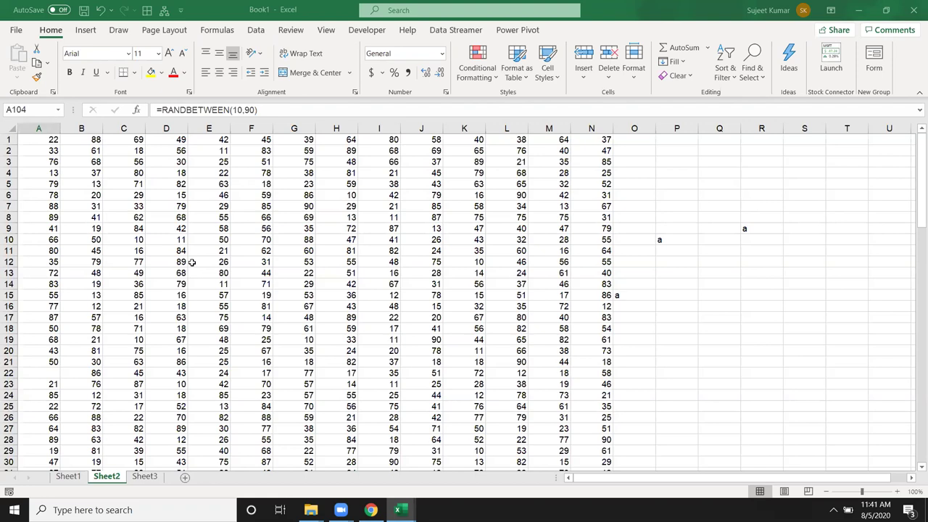
{"action": "left_click", "coordinate": [40, 141]}
{"action": "key", "text": "Scroll_Lock"}
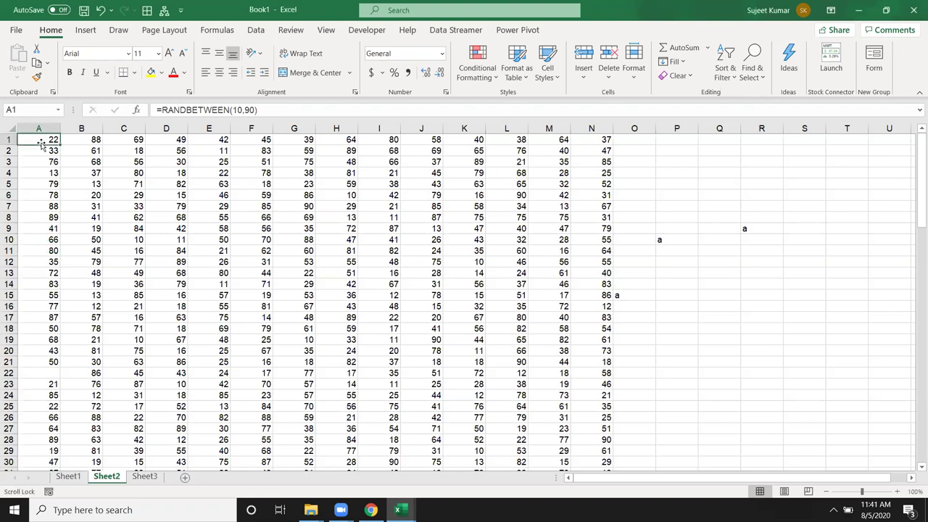
{"action": "scroll", "coordinate": [41, 143], "scroll_direction": "down", "scroll_amount": 10}
{"action": "scroll", "coordinate": [41, 142], "scroll_direction": "down", "scroll_amount": 7}
{"action": "scroll", "coordinate": [41, 143], "scroll_direction": "down", "scroll_amount": 4}
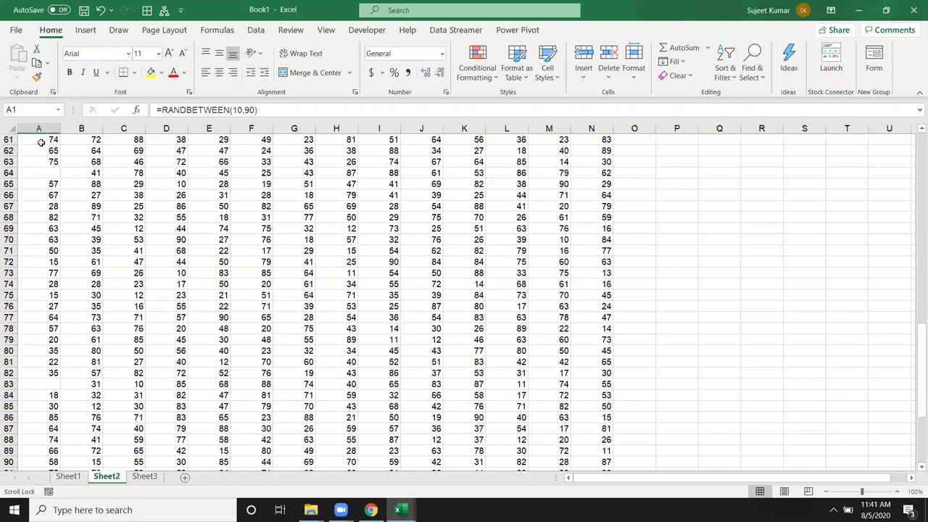
{"action": "scroll", "coordinate": [41, 143], "scroll_direction": "down", "scroll_amount": 9}
{"action": "scroll", "coordinate": [41, 143], "scroll_direction": "up", "scroll_amount": 10}
{"action": "scroll", "coordinate": [40, 143], "scroll_direction": "up", "scroll_amount": 14}
{"action": "scroll", "coordinate": [41, 143], "scroll_direction": "up", "scroll_amount": 6}
{"action": "left_click", "coordinate": [42, 150]}
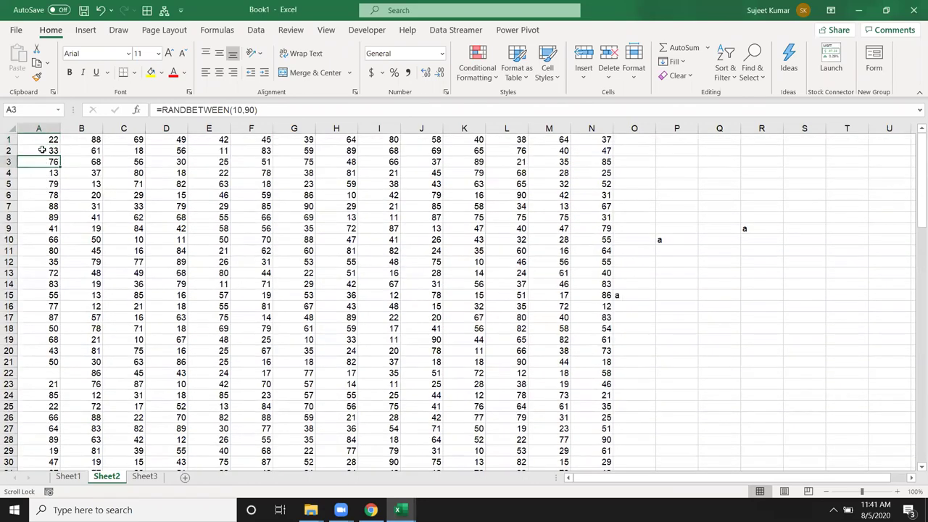
{"action": "scroll", "coordinate": [42, 150], "scroll_direction": "down", "scroll_amount": 10}
{"action": "scroll", "coordinate": [42, 150], "scroll_direction": "down", "scroll_amount": 10}
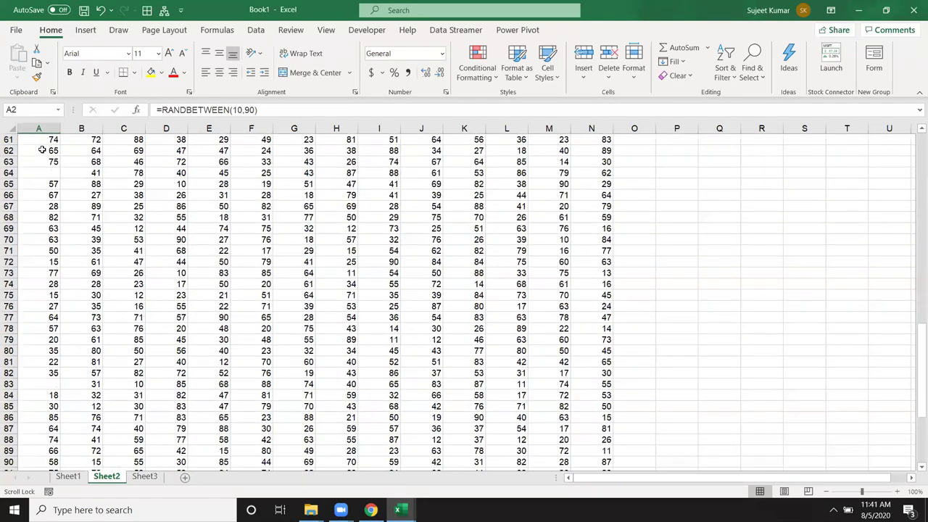
{"action": "scroll", "coordinate": [42, 150], "scroll_direction": "down", "scroll_amount": 7}
{"action": "scroll", "coordinate": [42, 150], "scroll_direction": "down", "scroll_amount": 3}
{"action": "scroll", "coordinate": [42, 150], "scroll_direction": "up", "scroll_amount": 18}
{"action": "scroll", "coordinate": [42, 150], "scroll_direction": "up", "scroll_amount": 12}
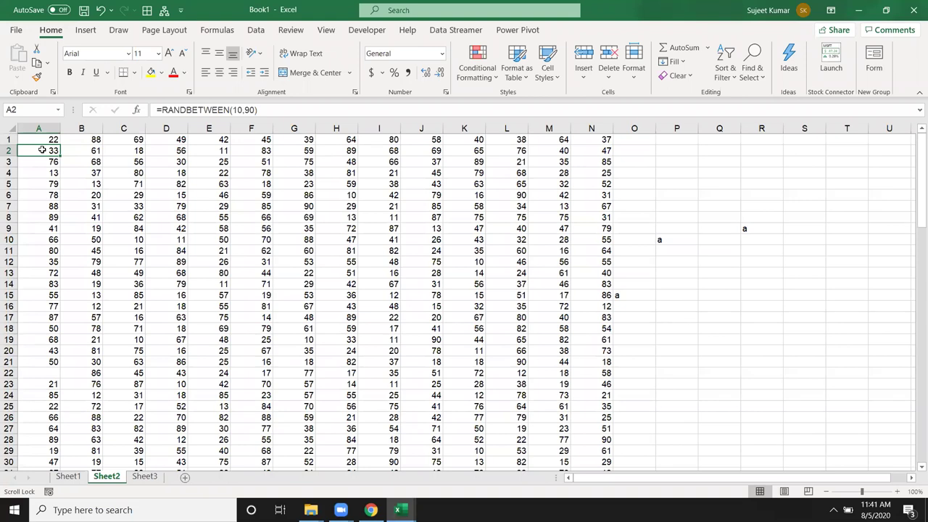
{"action": "key", "text": "Scroll_Lock"}
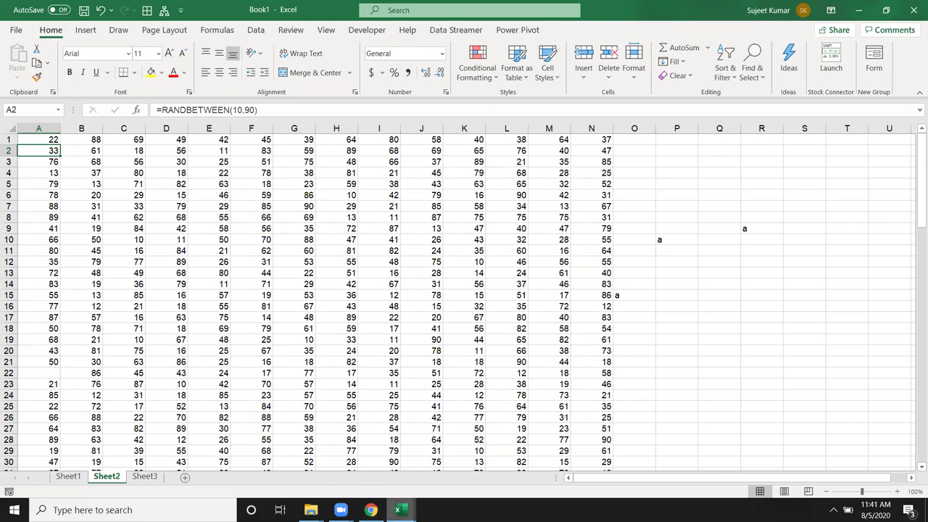
{"action": "mouse_move", "coordinate": [370, 510]}
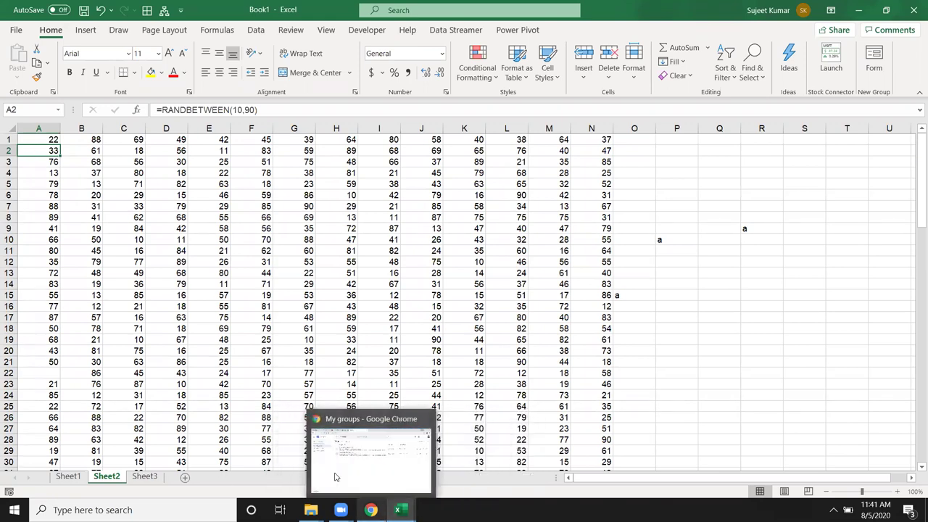
{"action": "key", "text": "Scroll_Lock"}
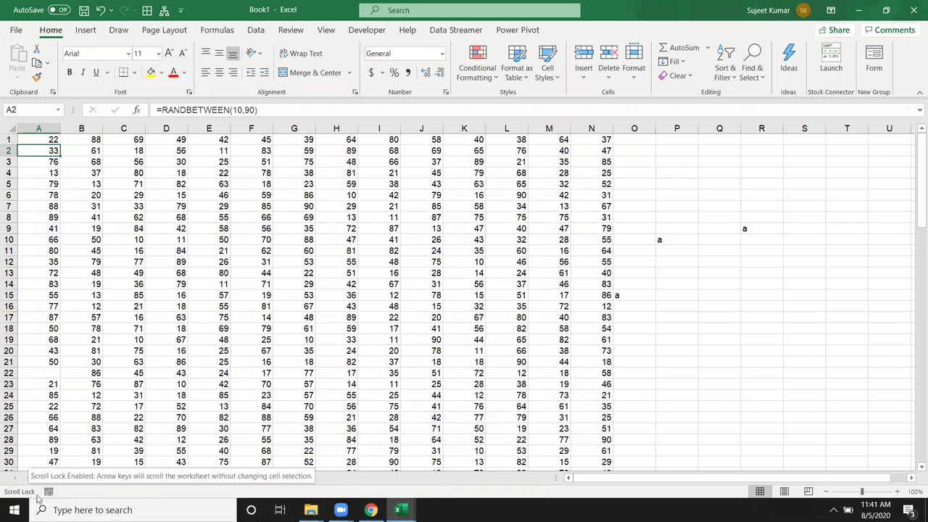
{"action": "key", "text": "Down"}
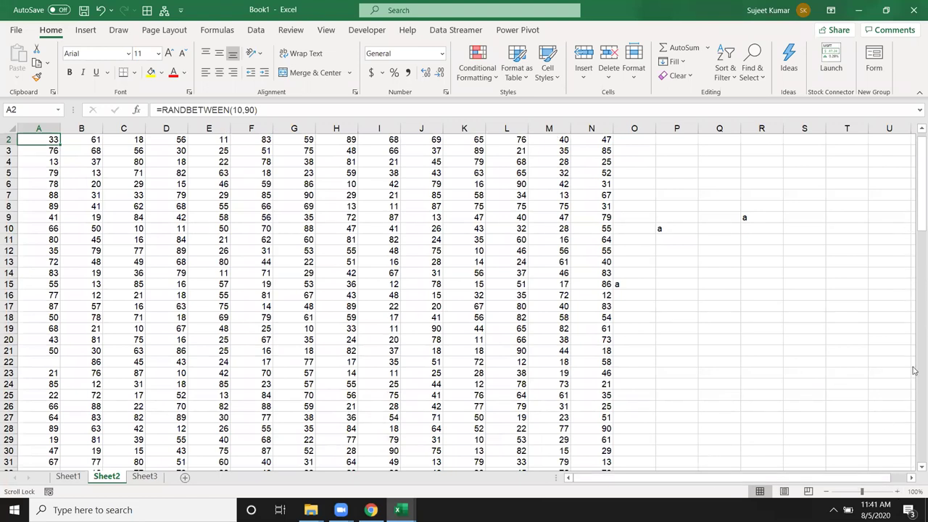
{"action": "key", "text": "Up"}
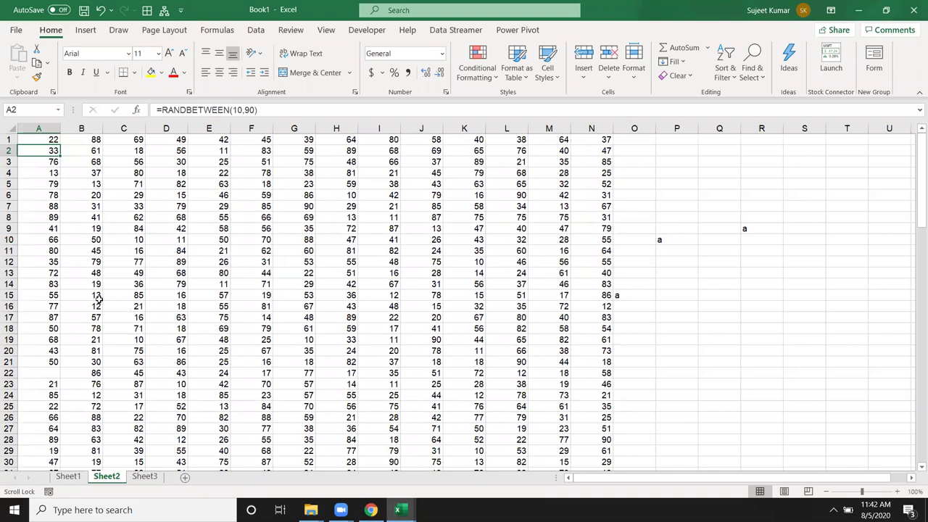
{"action": "left_click", "coordinate": [80, 188]}
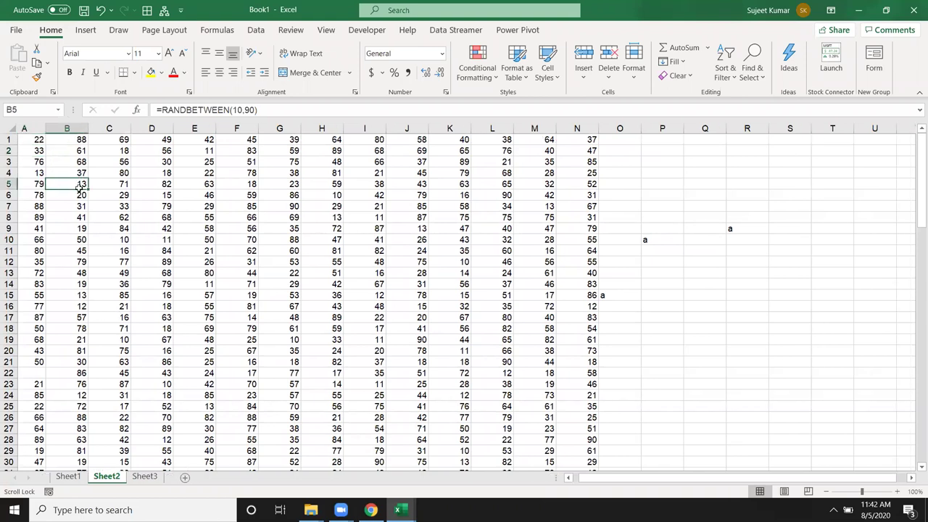
{"action": "key", "text": "Scroll_Lock"}
{"action": "left_click", "coordinate": [79, 206]}
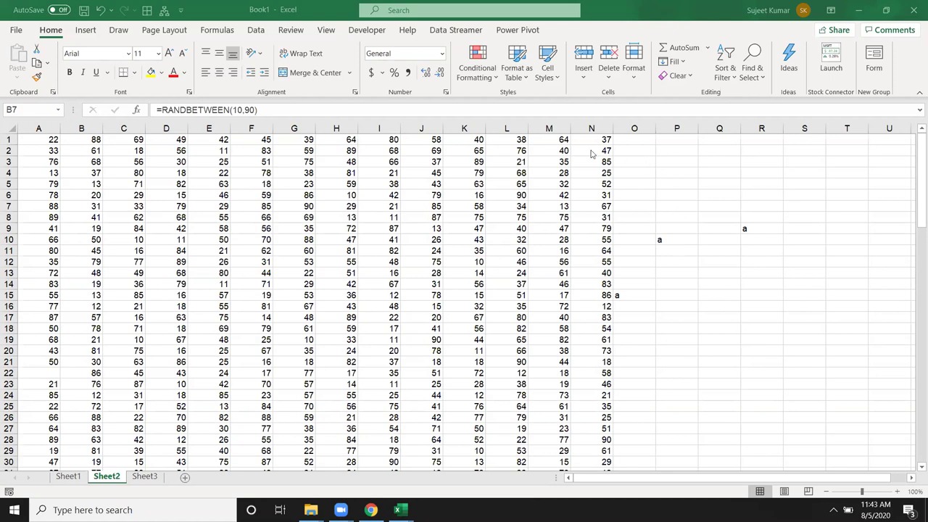
- Select cells B3, A2 and C5, then select all of column C with Ctrl+Space and its header
{"action": "left_click", "coordinate": [65, 162]}
{"action": "left_click", "coordinate": [38, 150]}
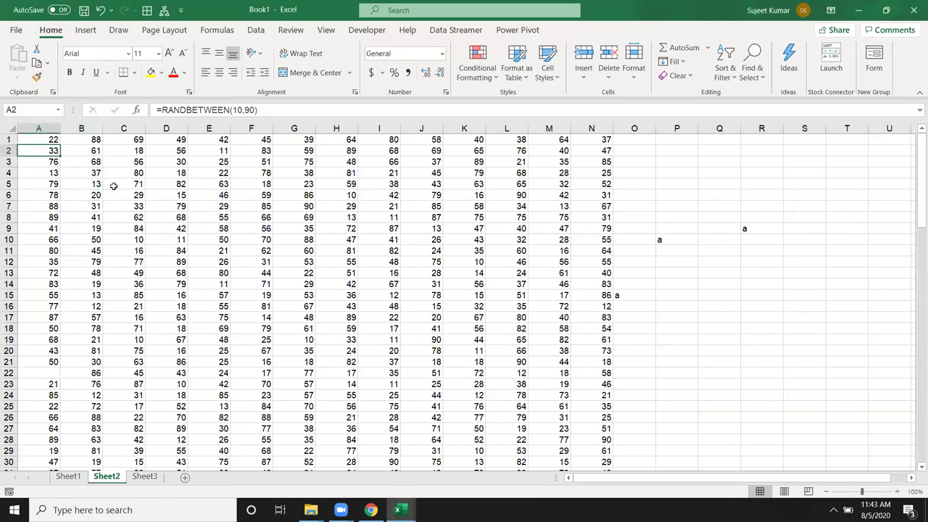
{"action": "left_click", "coordinate": [113, 186]}
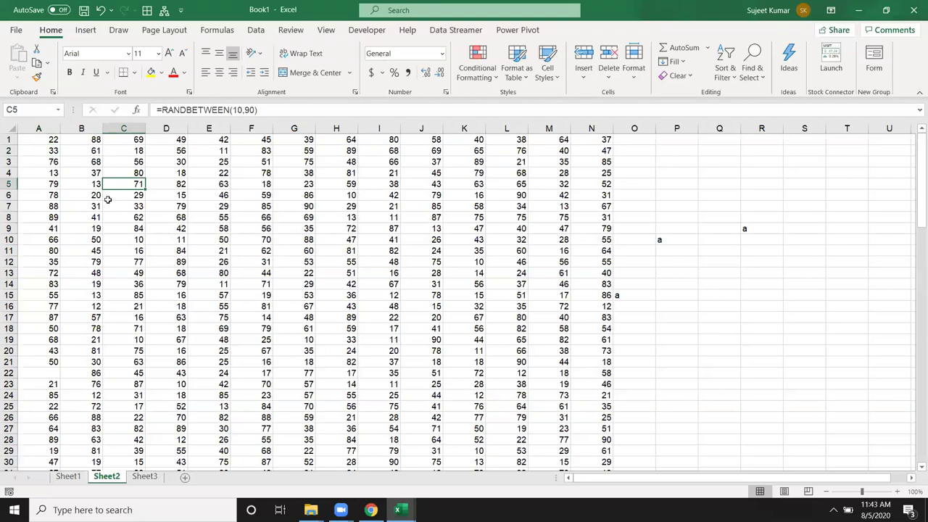
{"action": "key", "text": "ctrl+space"}
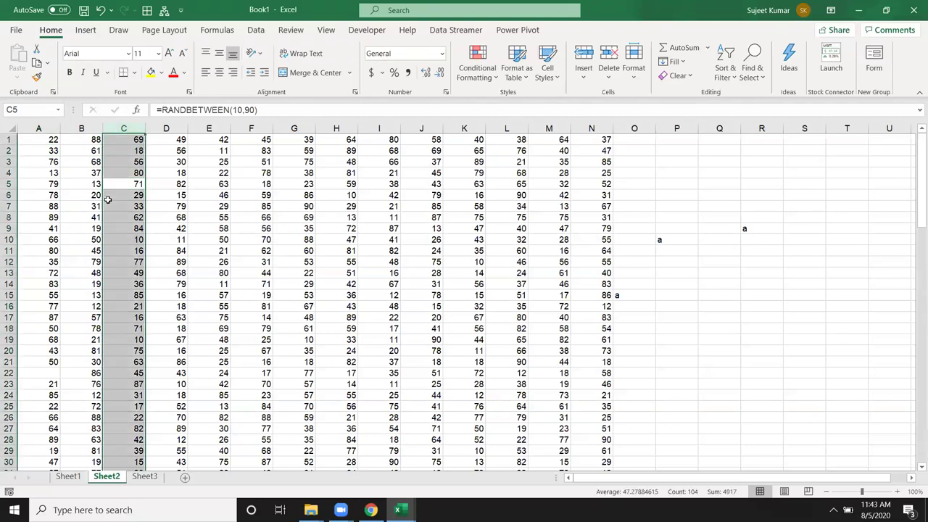
{"action": "left_click", "coordinate": [164, 205]}
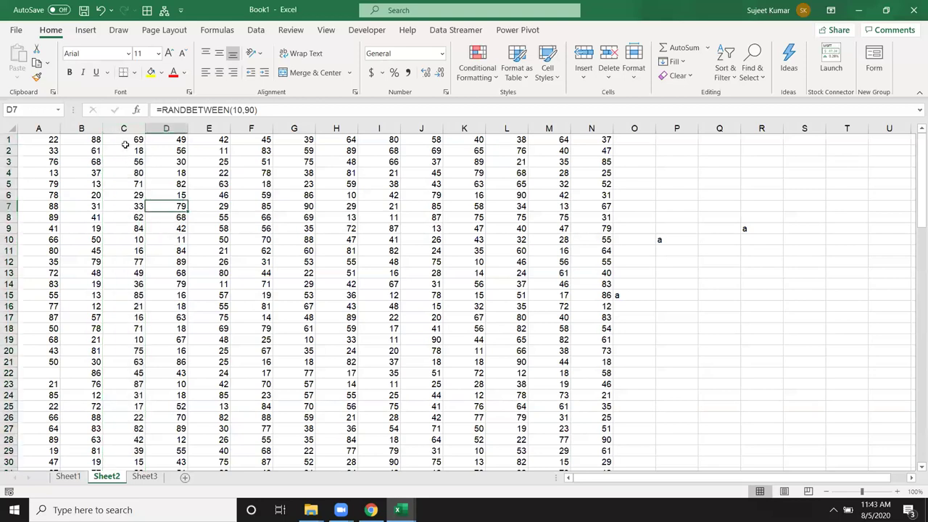
{"action": "left_click", "coordinate": [123, 128]}
{"action": "left_click", "coordinate": [126, 172]}
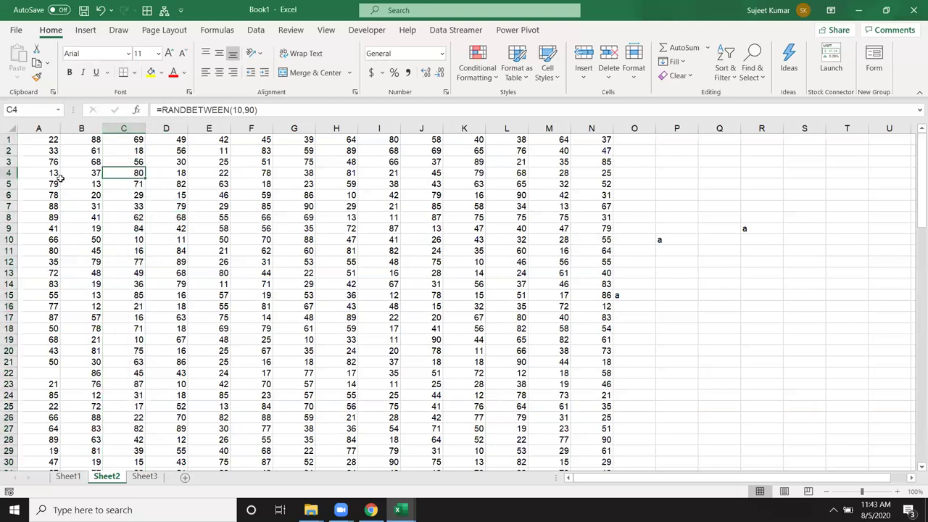
- Try selecting columns B–N, A–B and range B6:J7, ending with column B alone selected
{"action": "left_click", "coordinate": [78, 128]}
{"action": "left_click_drag", "start_coordinate": [78, 128], "coordinate": [593, 126]}
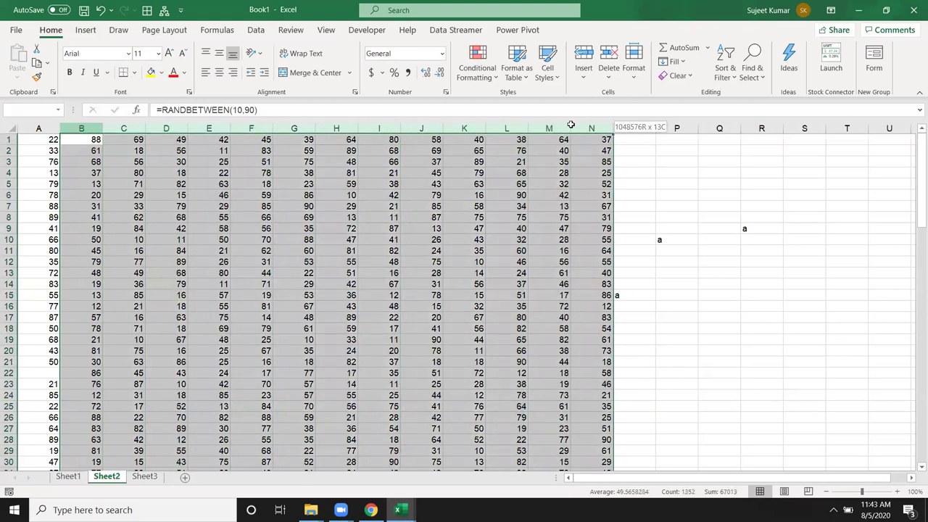
{"action": "left_click_drag", "start_coordinate": [592, 126], "coordinate": [40, 129]}
{"action": "left_click_drag", "start_coordinate": [77, 207], "coordinate": [420, 203]}
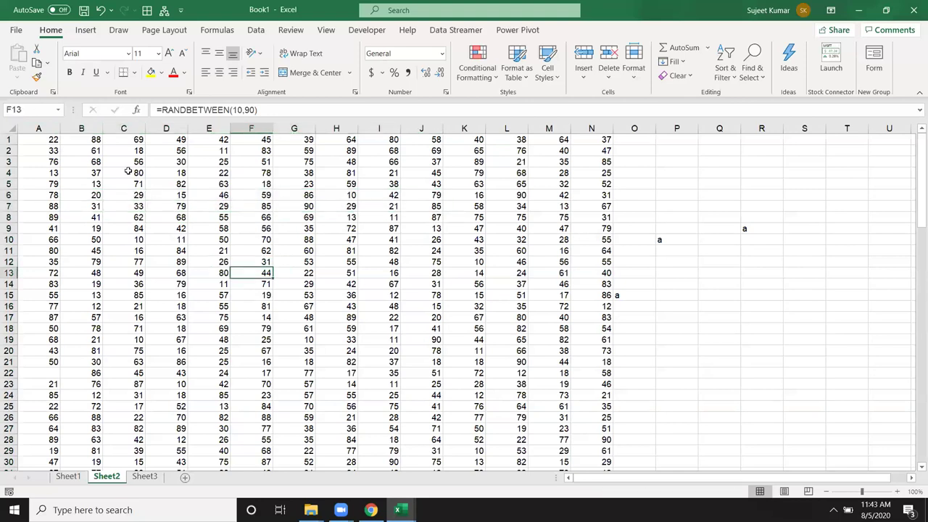
{"action": "left_click", "coordinate": [84, 129]}
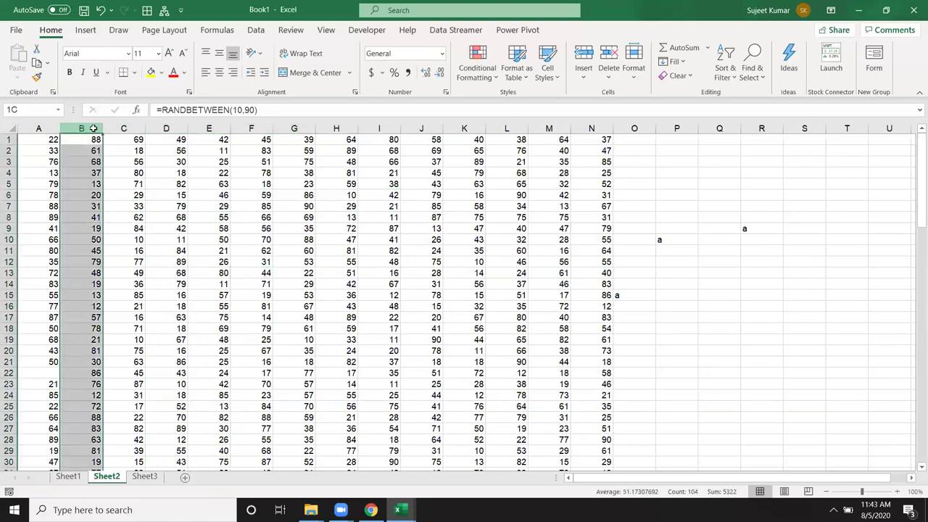
{"action": "left_click_drag", "start_coordinate": [93, 128], "coordinate": [507, 128]}
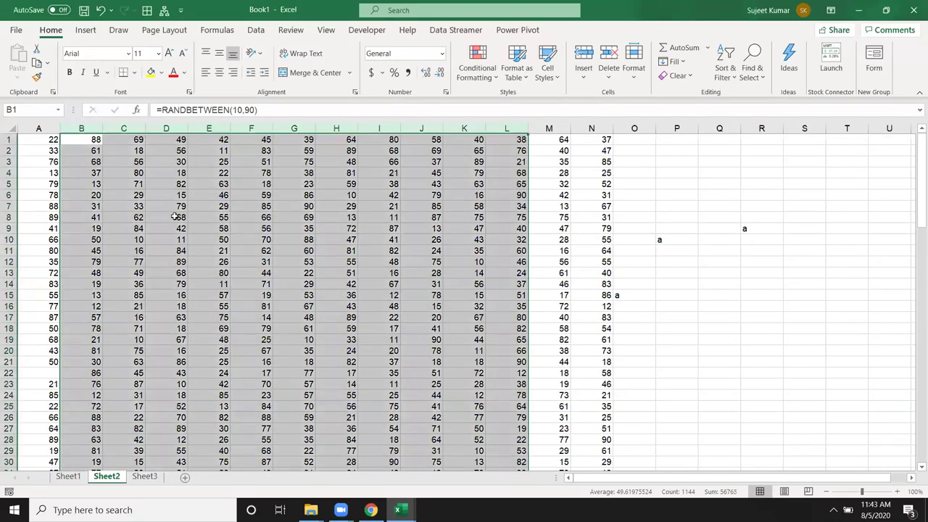
{"action": "left_click", "coordinate": [99, 171]}
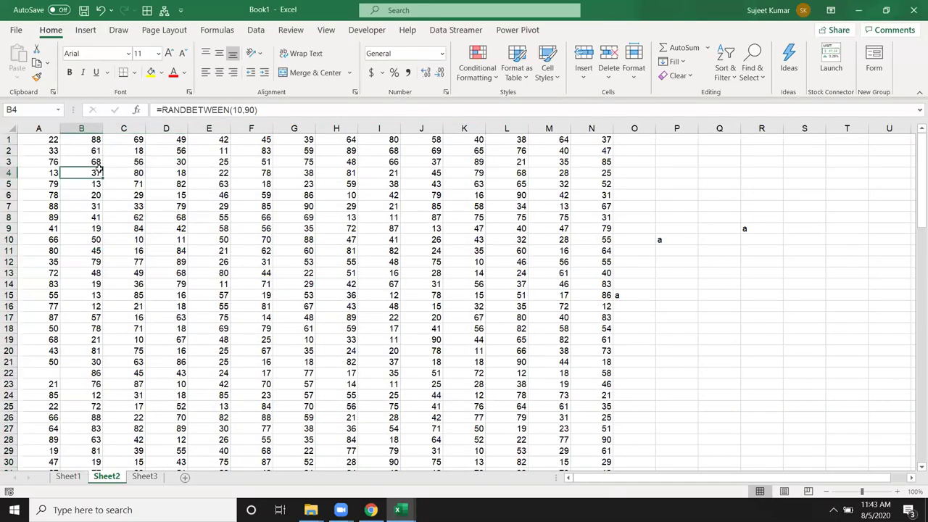
{"action": "left_click", "coordinate": [85, 129]}
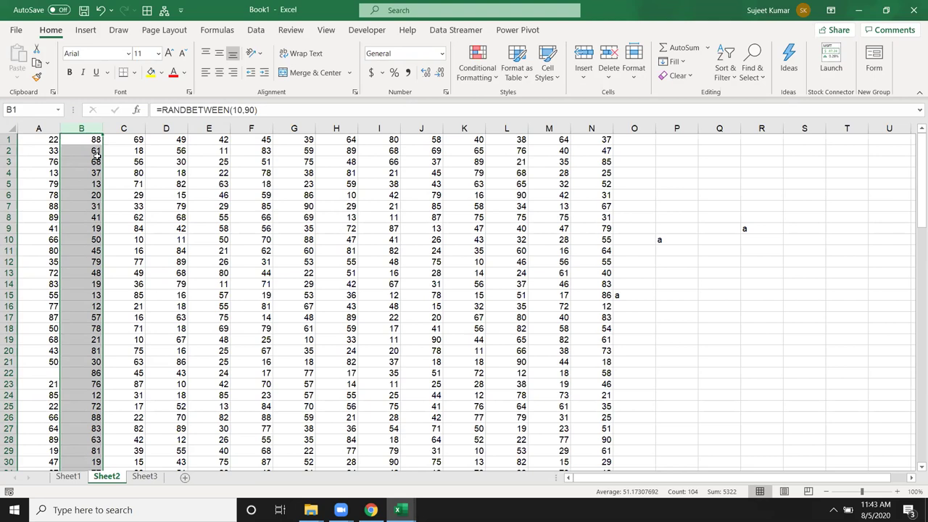
- On Sheet3, enter 'Name' in A1 and a first name in A2, filled down to row 26
{"action": "left_click", "coordinate": [144, 476]}
{"action": "type", "text": "Name"}
{"action": "key", "text": "Return"}
{"action": "type", "text": "Puja"}
{"action": "left_click", "coordinate": [94, 261]}
{"action": "left_click", "coordinate": [36, 150]}
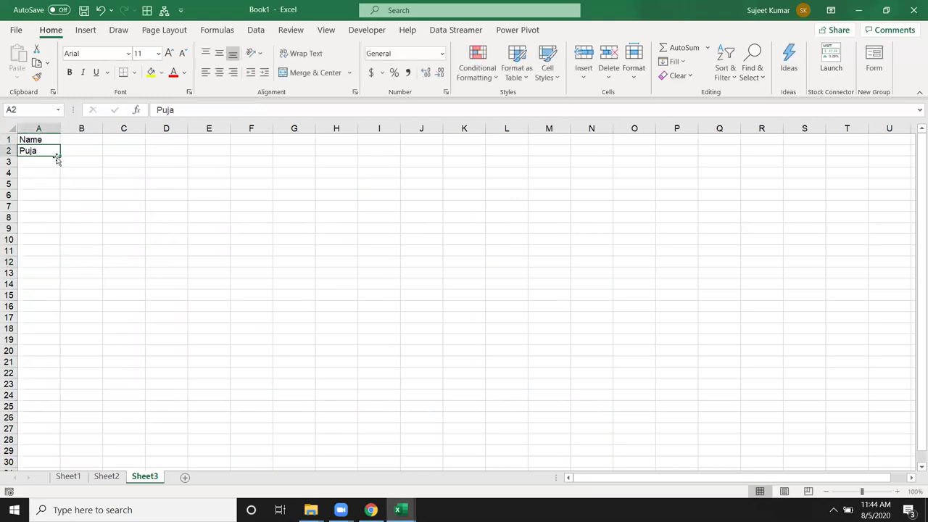
{"action": "left_click_drag", "start_coordinate": [60, 156], "coordinate": [60, 419]}
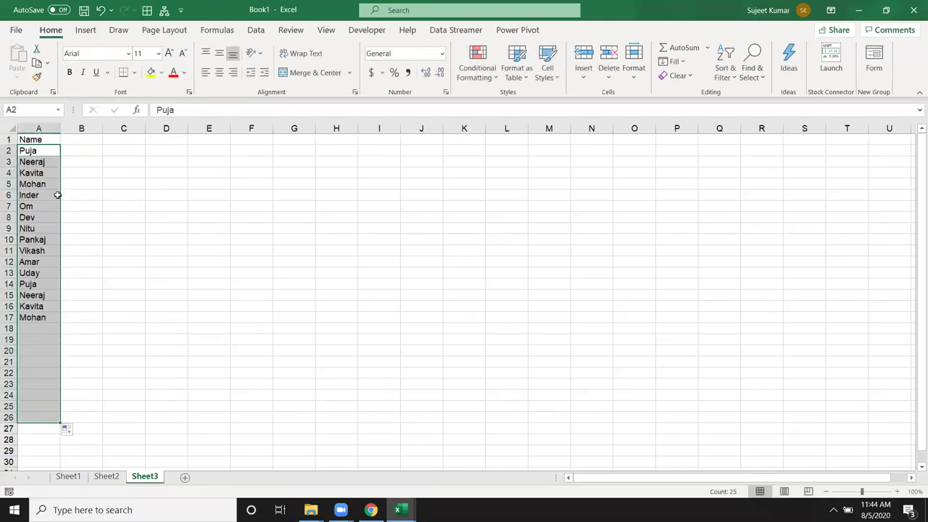
- Enter the heading 'Area' in B1 and =RANDBETWEEN(10,90) in B2
{"action": "left_click", "coordinate": [89, 141]}
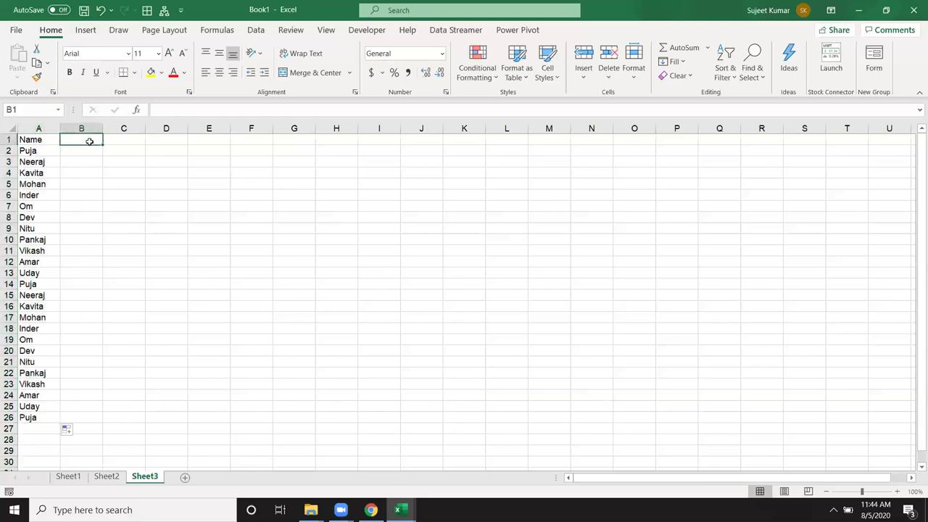
{"action": "type", "text": "Area"}
{"action": "key", "text": "Return"}
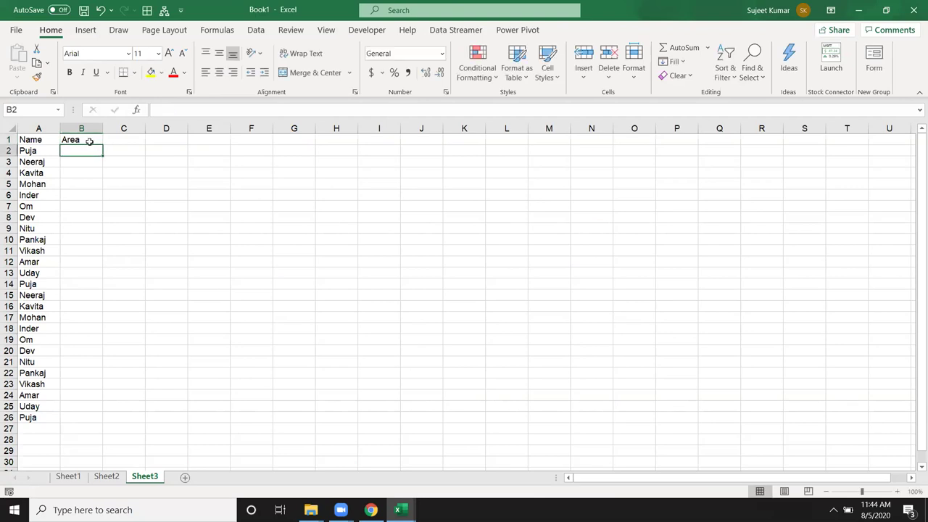
{"action": "type", "text": "=ra"}
{"action": "key", "text": "Down"}
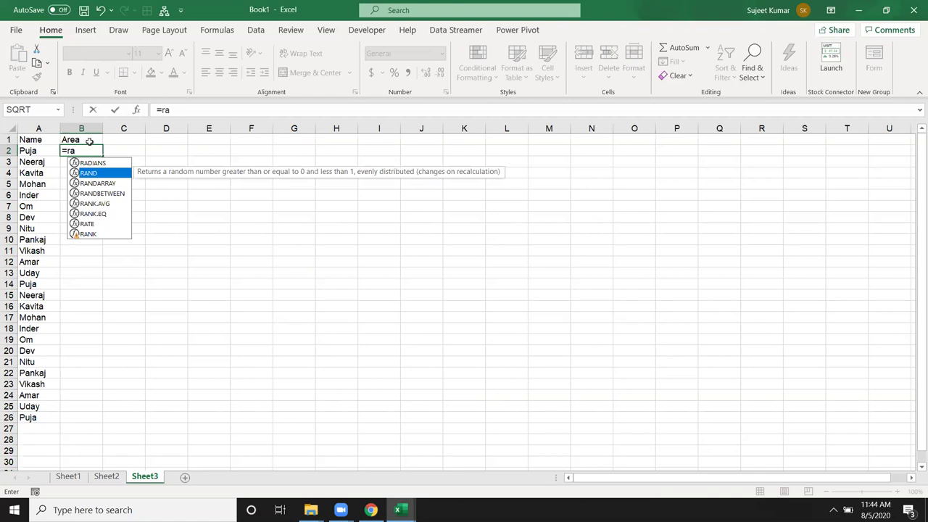
{"action": "key", "text": "Down"}
{"action": "key", "text": "Down"}
{"action": "key", "text": "Tab"}
{"action": "type", "text": "10,90)"}
{"action": "left_click", "coordinate": [215, 204]}
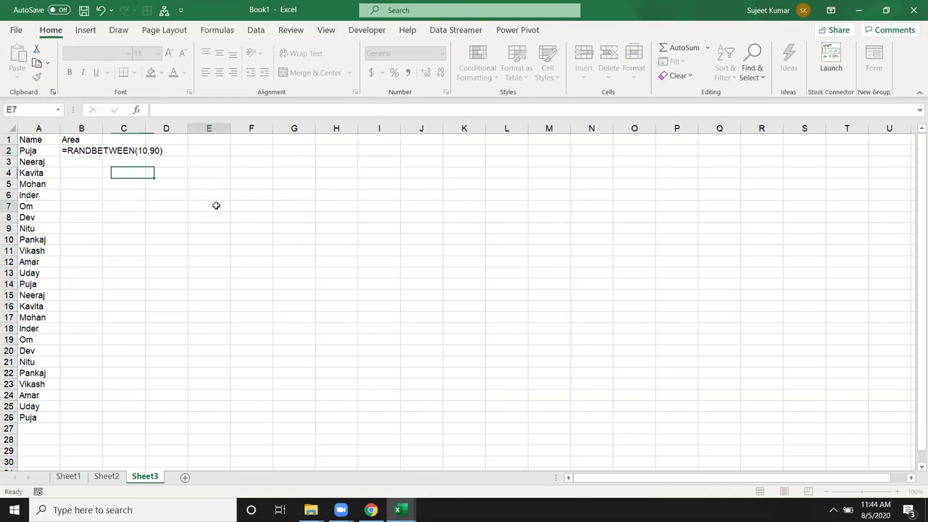
- Fill the B2 formula down to B26 with the fill handle and save the workbook
{"action": "left_click_drag", "start_coordinate": [34, 152], "coordinate": [18, 419]}
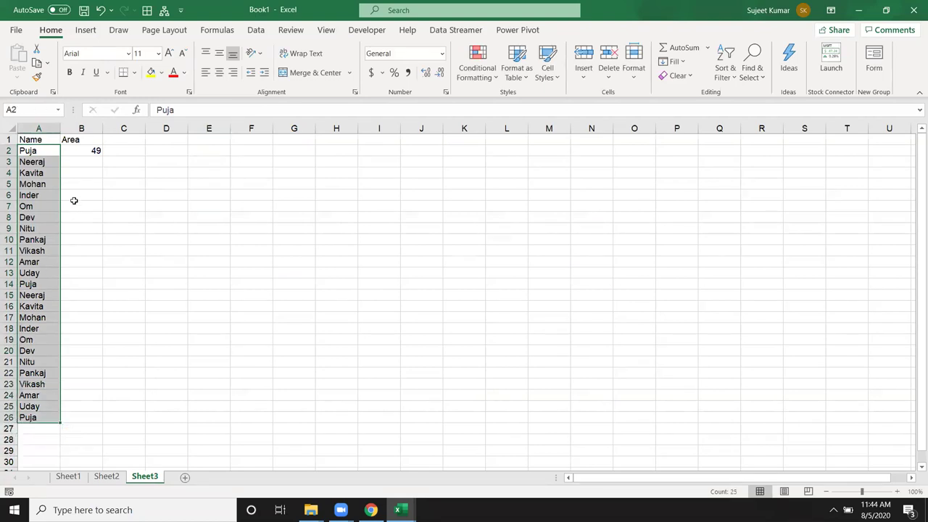
{"action": "left_click", "coordinate": [95, 149]}
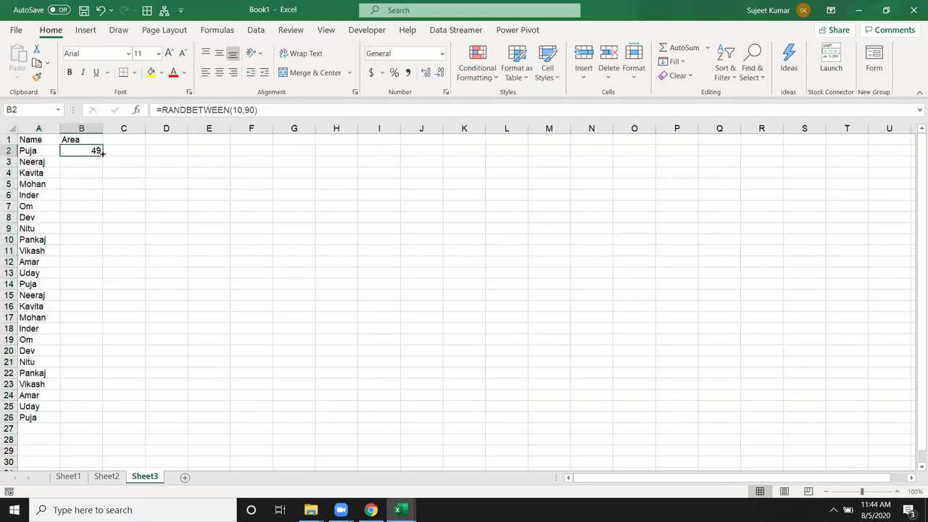
{"action": "double_click", "coordinate": [102, 153]}
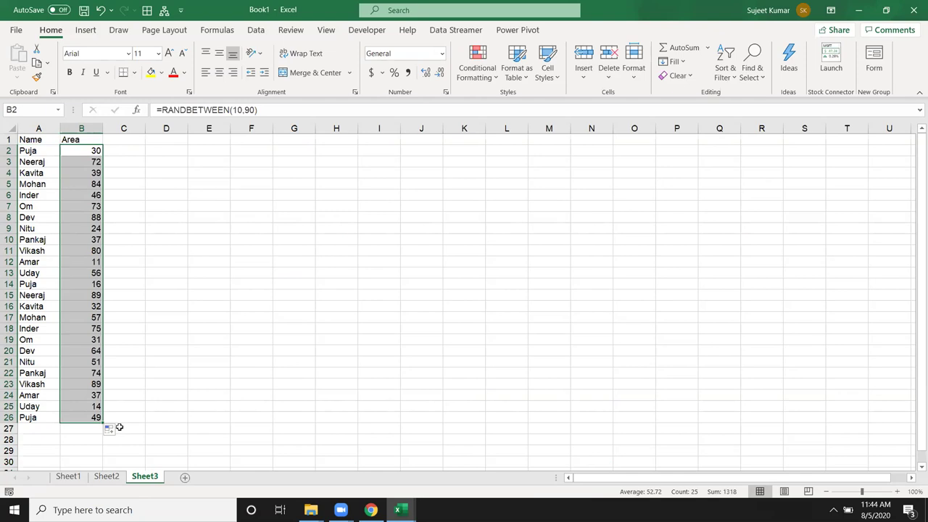
{"action": "key", "text": "ctrl+z"}
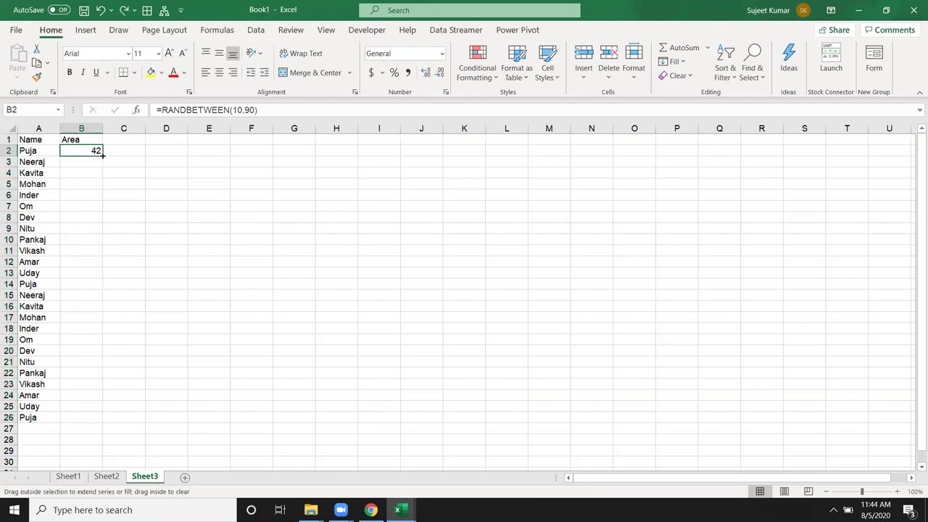
{"action": "double_click", "coordinate": [103, 157]}
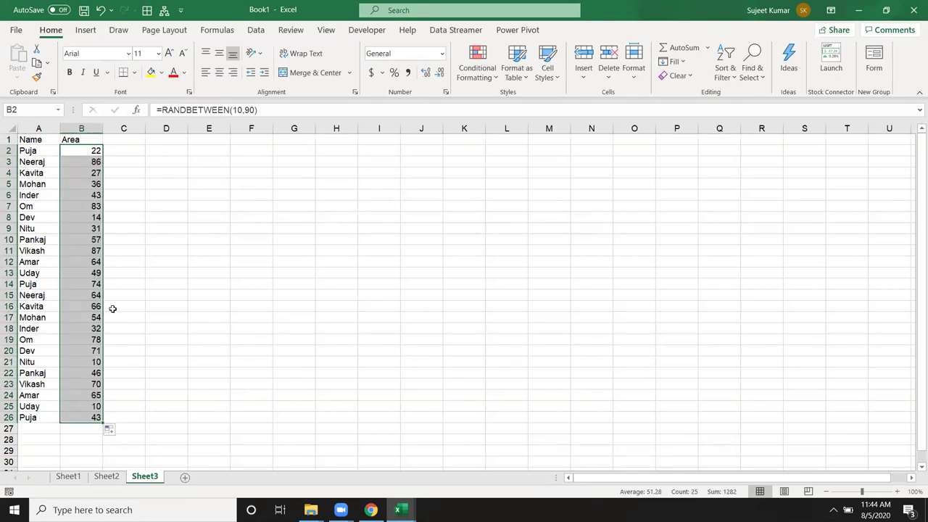
{"action": "key", "text": "ctrl+s"}
{"action": "key", "text": "Return"}
- Try filling B2:B26 with Ctrl+D and the fill handle again, undoing each fill
{"action": "left_click", "coordinate": [86, 189]}
{"action": "key", "text": "ctrl+z"}
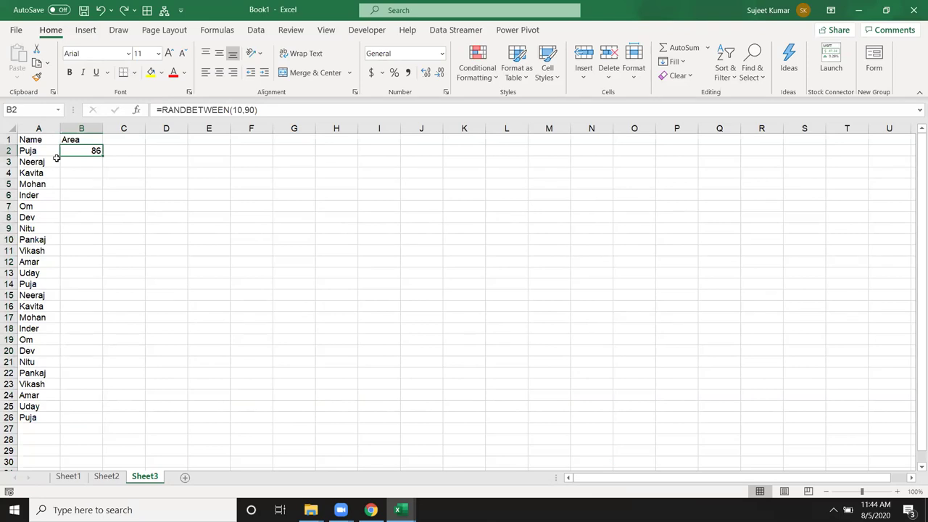
{"action": "key", "text": "Left"}
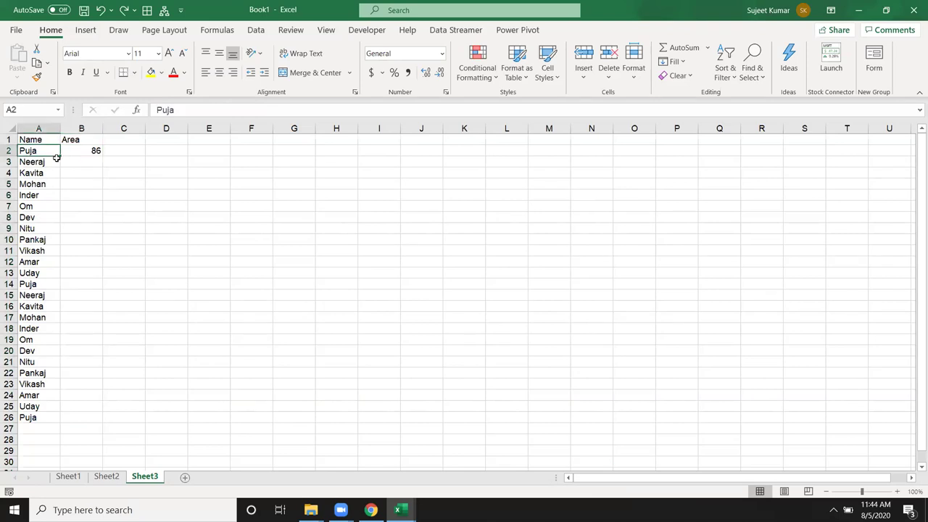
{"action": "key", "text": "ctrl+Down"}
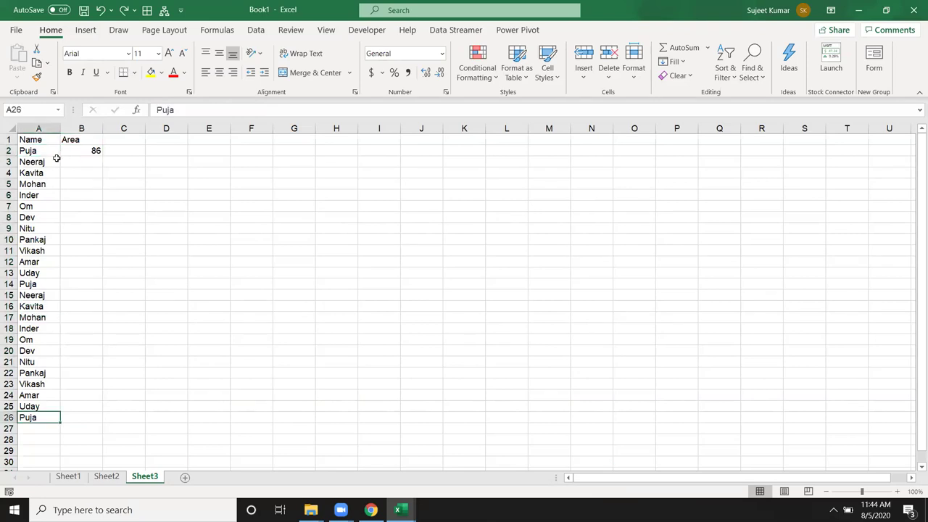
{"action": "key", "text": "Right"}
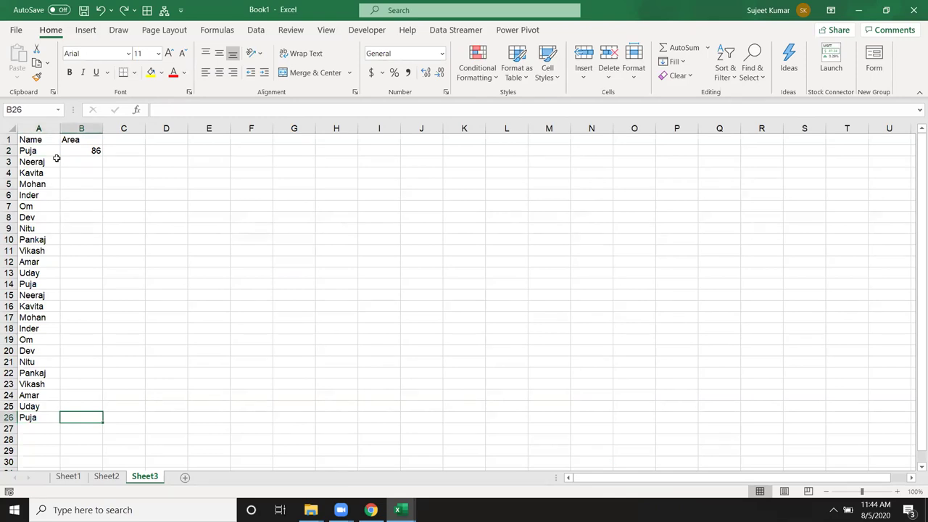
{"action": "key", "text": "ctrl+shift+Up"}
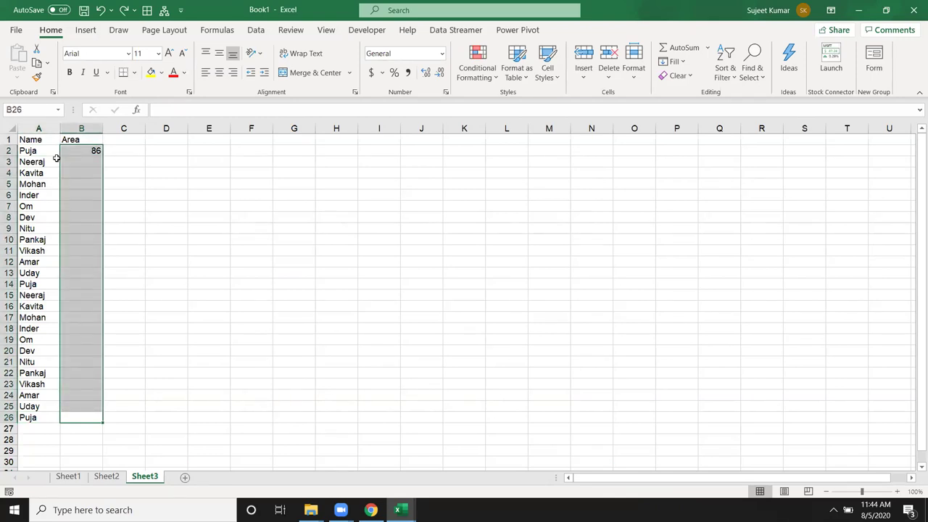
{"action": "key", "text": "ctrl+d"}
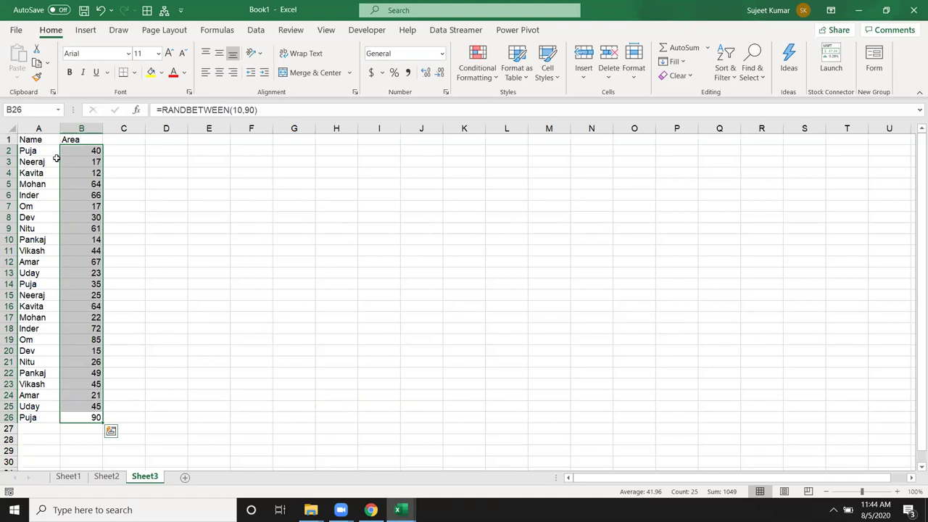
{"action": "key", "text": "ctrl+z"}
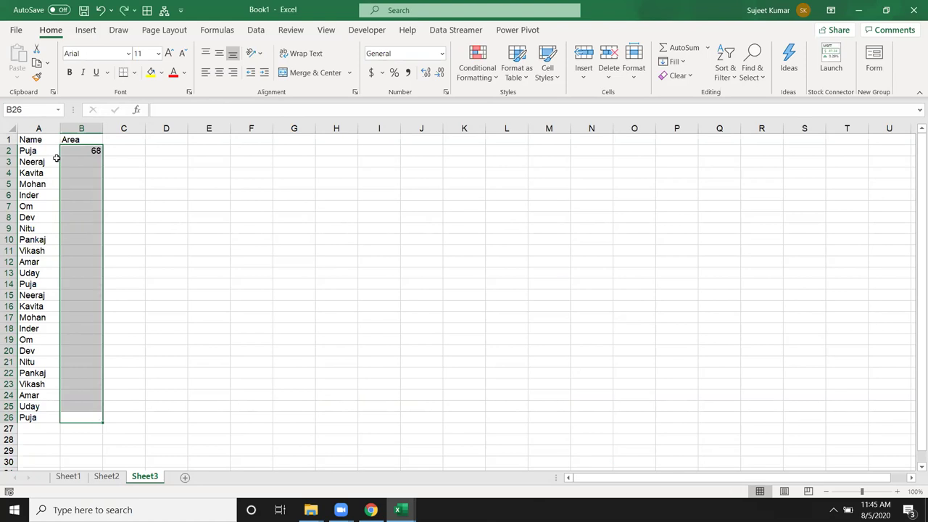
{"action": "left_click", "coordinate": [69, 152]}
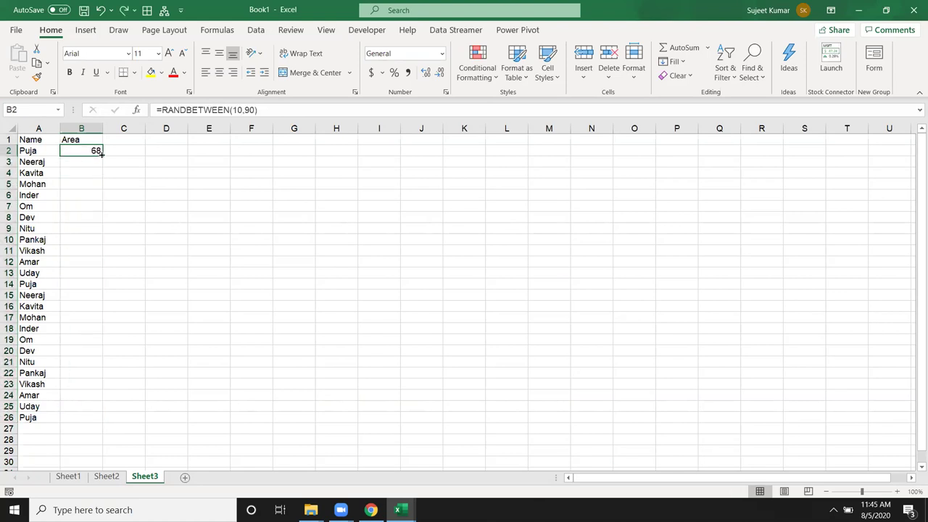
{"action": "double_click", "coordinate": [102, 153]}
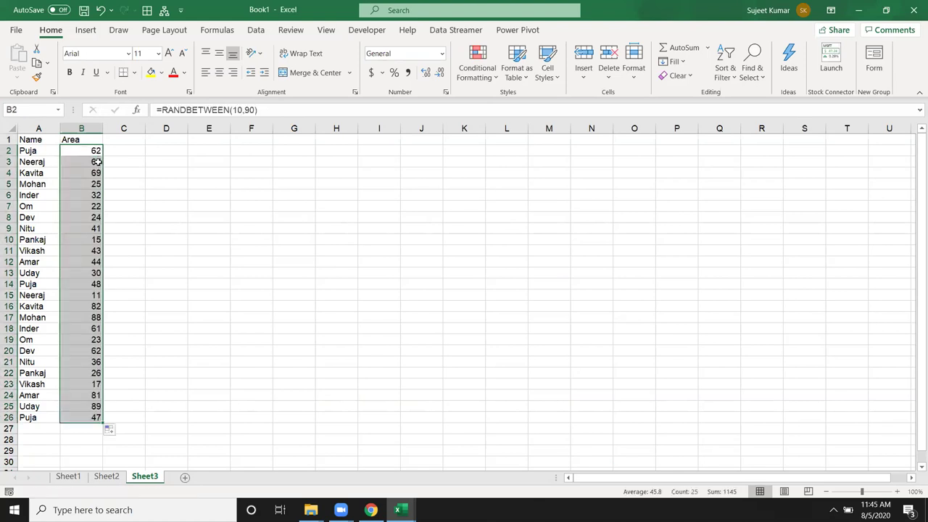
{"action": "key", "text": "ctrl+z"}
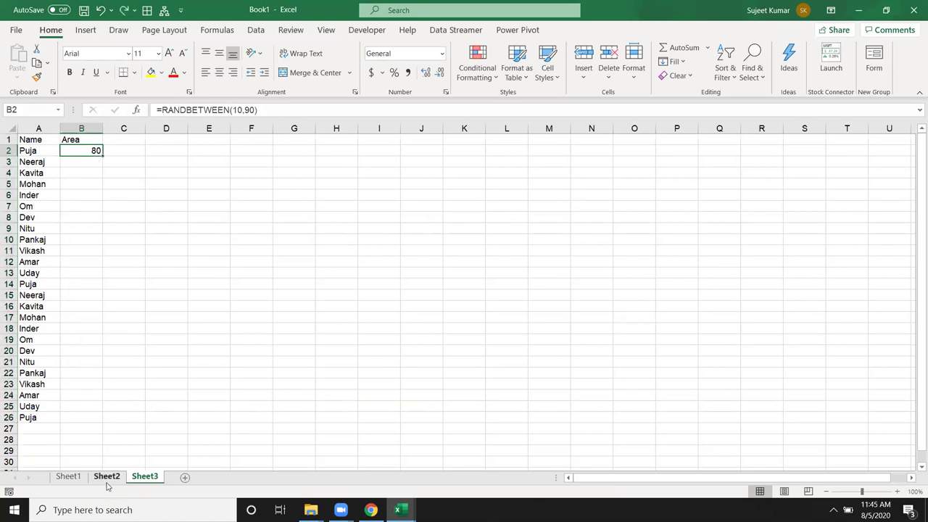
{"action": "left_click", "coordinate": [105, 479]}
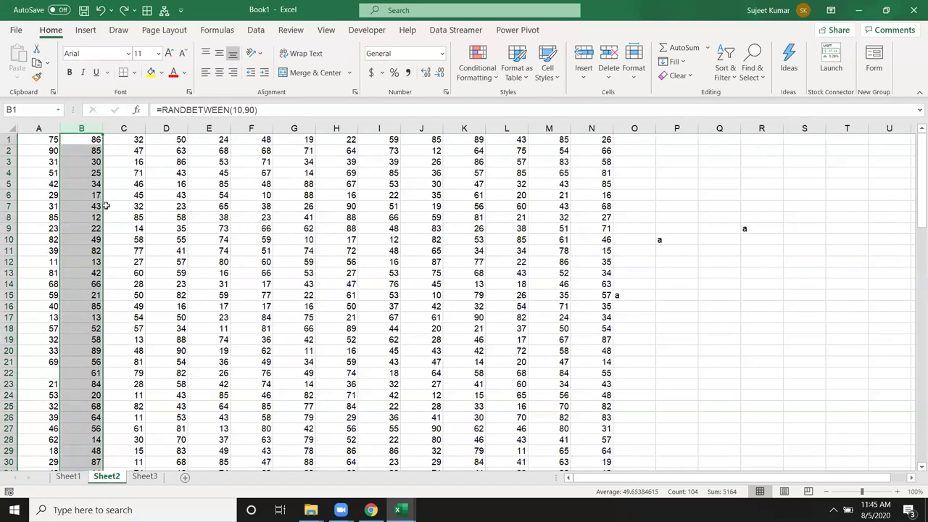
{"action": "left_click", "coordinate": [148, 185]}
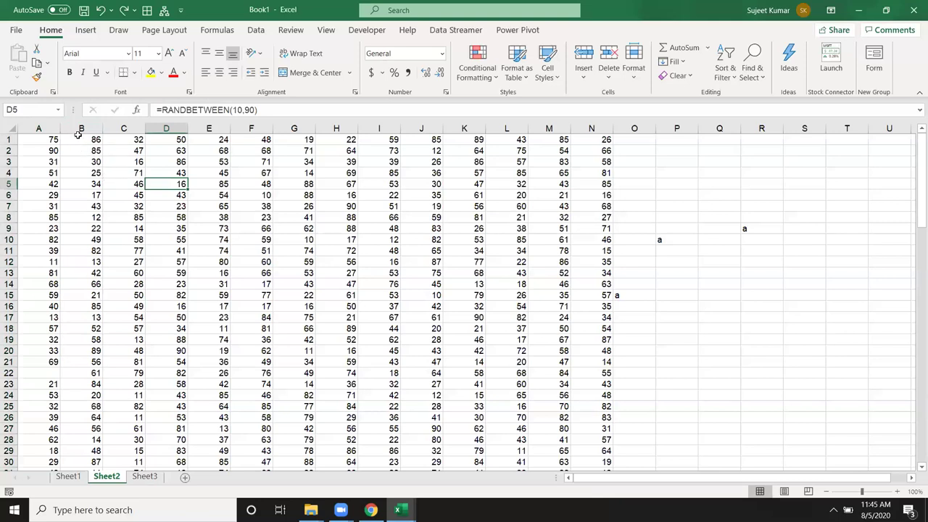
{"action": "left_click", "coordinate": [43, 364]}
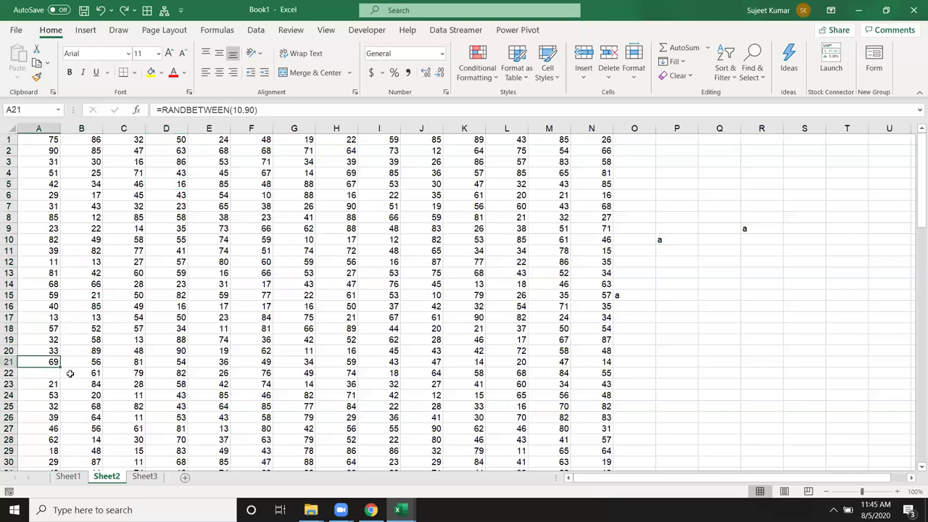
{"action": "key", "text": "Down"}
{"action": "key", "text": "shift+Right"}
{"action": "key", "text": "ctrl+shift+Right"}
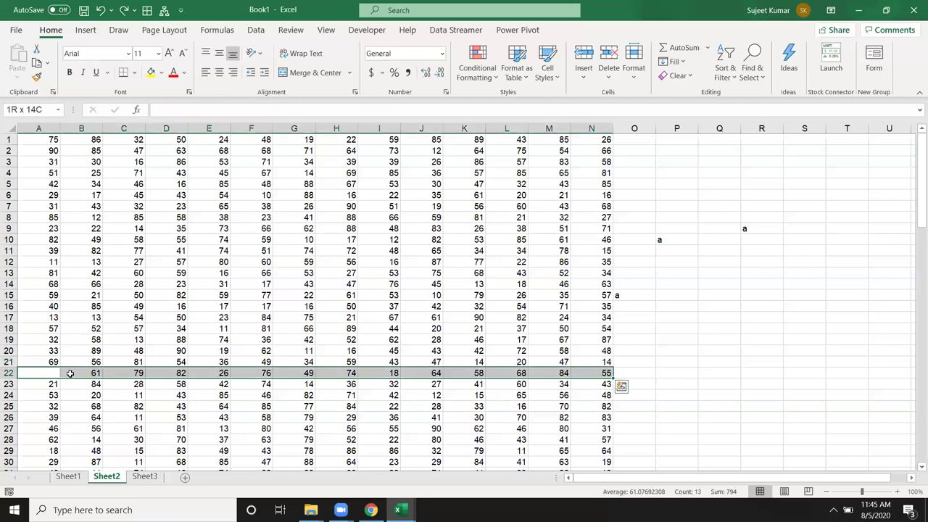
{"action": "key", "text": "ctrl+shift+Down"}
{"action": "key", "text": "ctrl+shift+Down"}
{"action": "key", "text": "ctrl+shift+Down"}
{"action": "key", "text": "ctrl+shift+Down"}
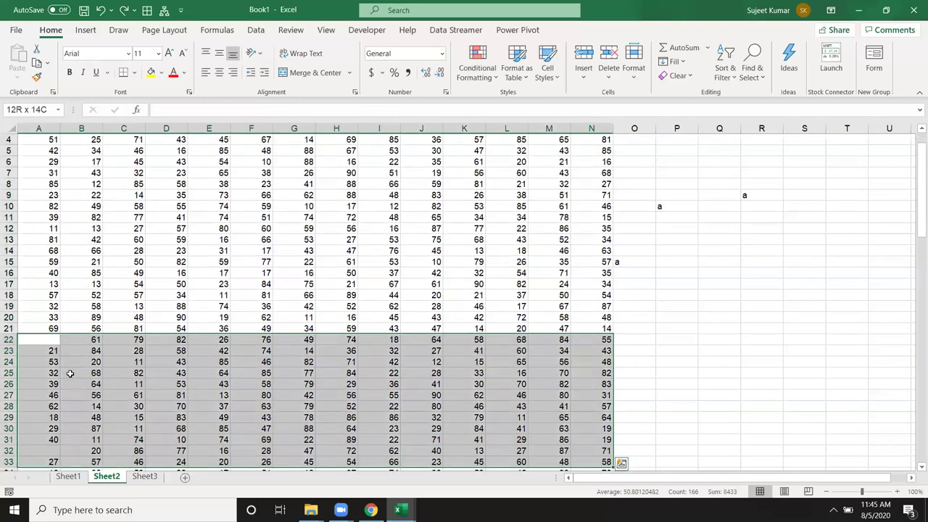
{"action": "key", "text": "ctrl+shift+Down"}
{"action": "key", "text": "ctrl+shift+Down"}
{"action": "key", "text": "ctrl+shift+Down"}
{"action": "key", "text": "ctrl+shift+Down"}
{"action": "key", "text": "ctrl+shift+Up"}
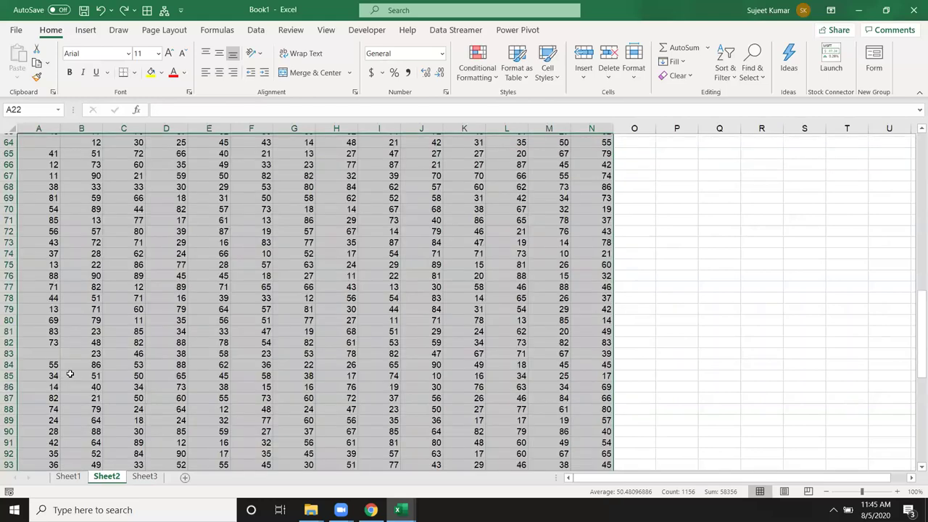
{"action": "key", "text": "Delete"}
{"action": "key", "text": "ctrl+Up"}
{"action": "key", "text": "ctrl+Up"}
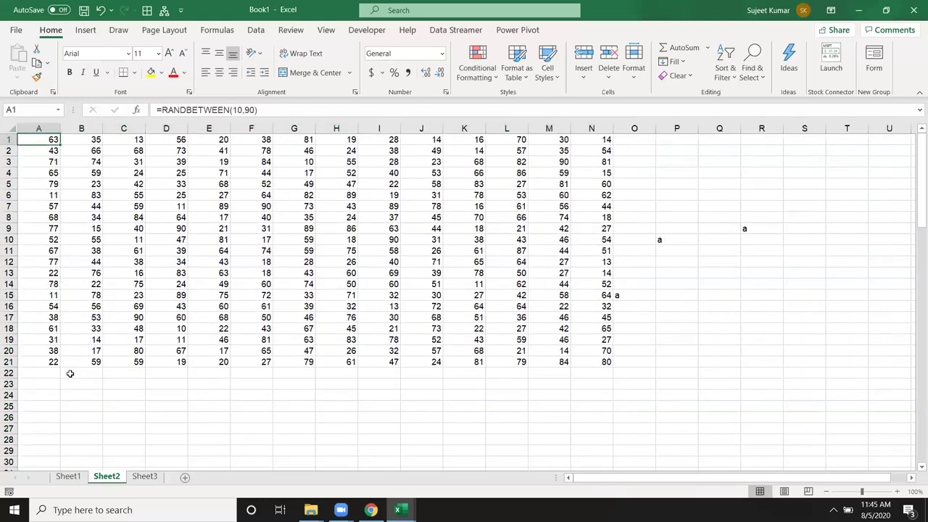
{"action": "key", "text": "ctrl+Down"}
{"action": "key", "text": "ctrl+Up"}
{"action": "key", "text": "ctrl+shift+Down"}
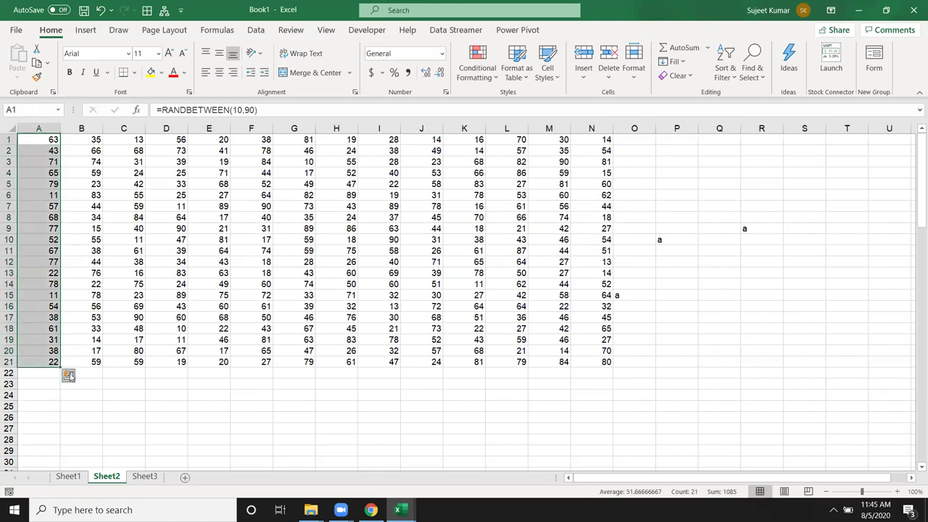
{"action": "key", "text": "ctrl+Up"}
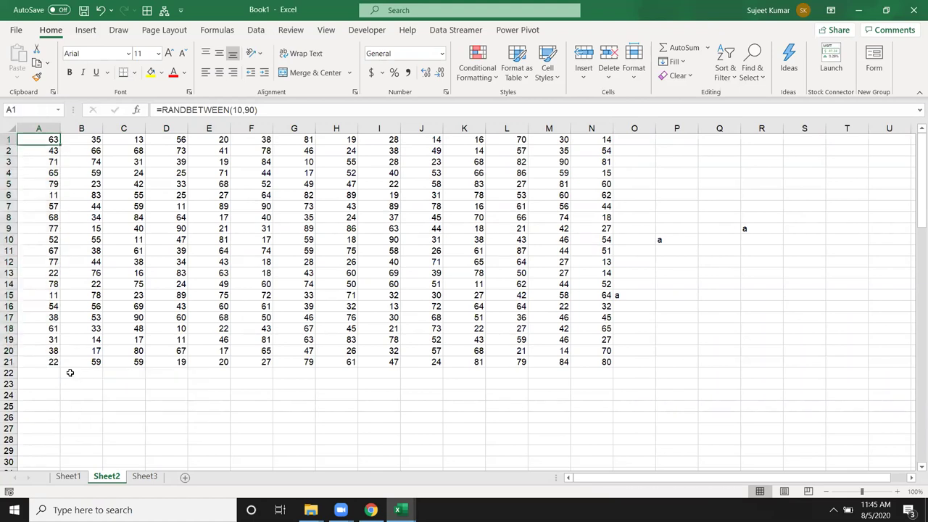
{"action": "key", "text": "ctrl+Down"}
{"action": "key", "text": "ctrl+Up"}
{"action": "key", "text": "ctrl+shift+Down"}
{"action": "key", "text": "ctrl+Up"}
{"action": "key", "text": "ctrl+shift+Down"}
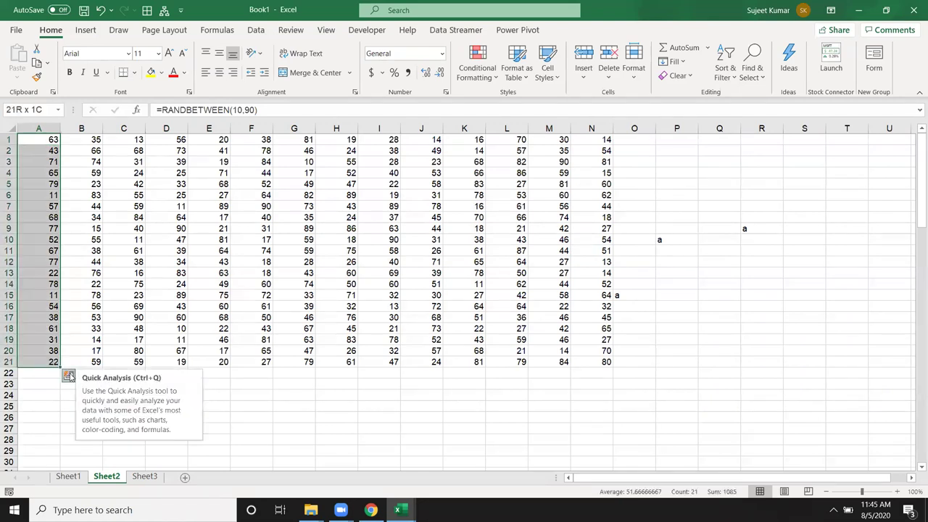
{"action": "key", "text": "ctrl+shift+Right"}
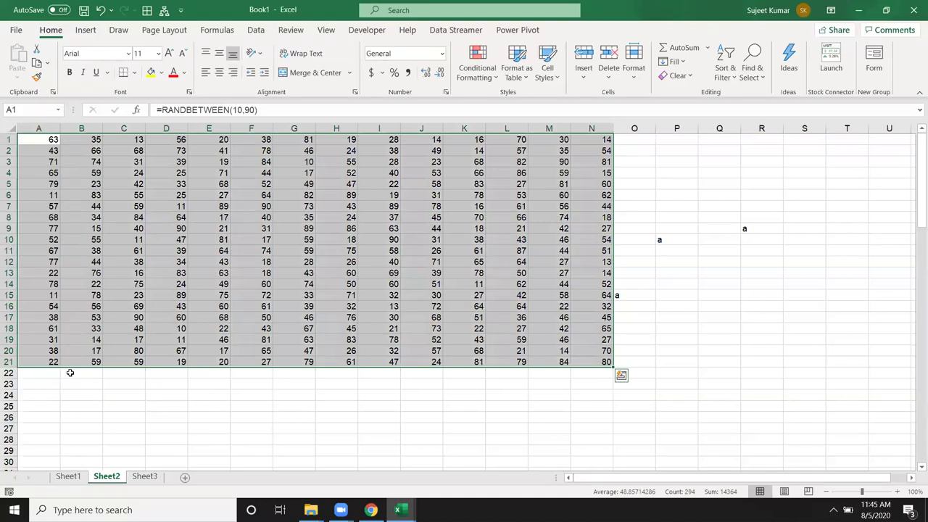
{"action": "key", "text": "ctrl+Up"}
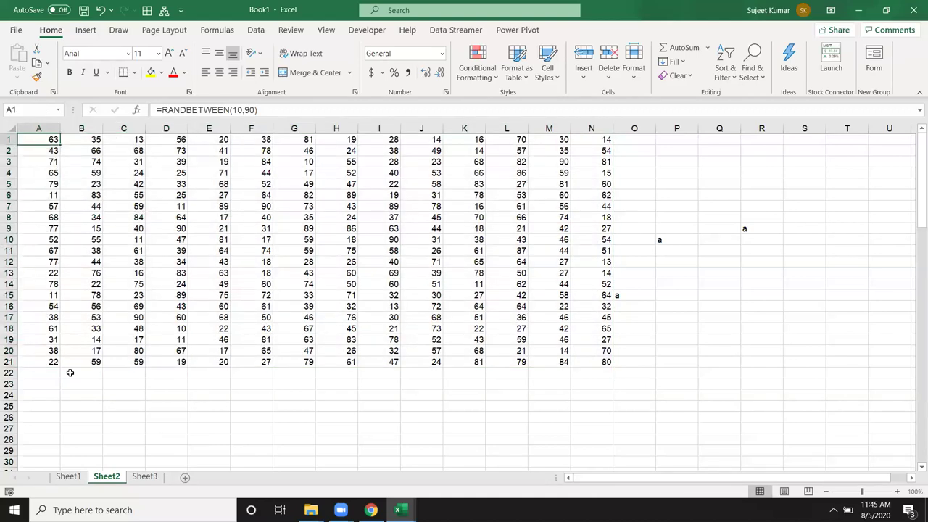
{"action": "key", "text": "ctrl+shift+Right"}
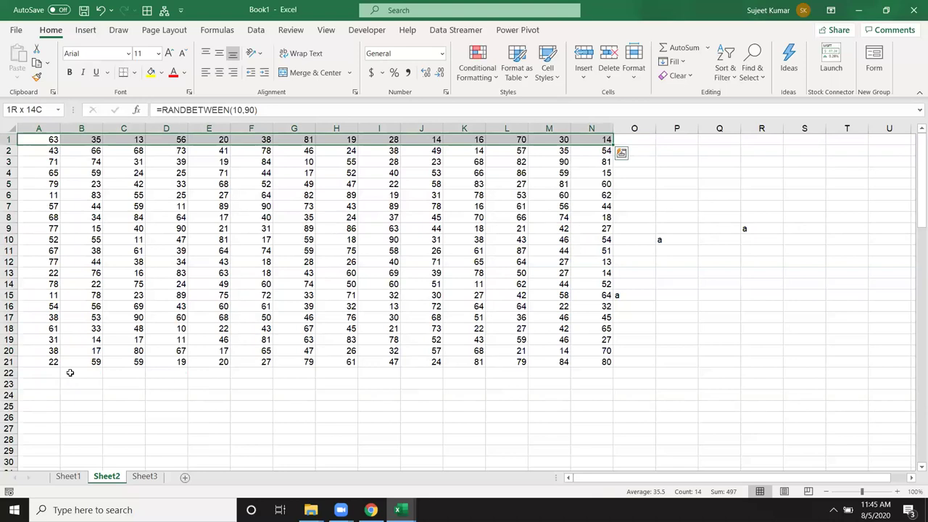
{"action": "key", "text": "ctrl+shift+Down"}
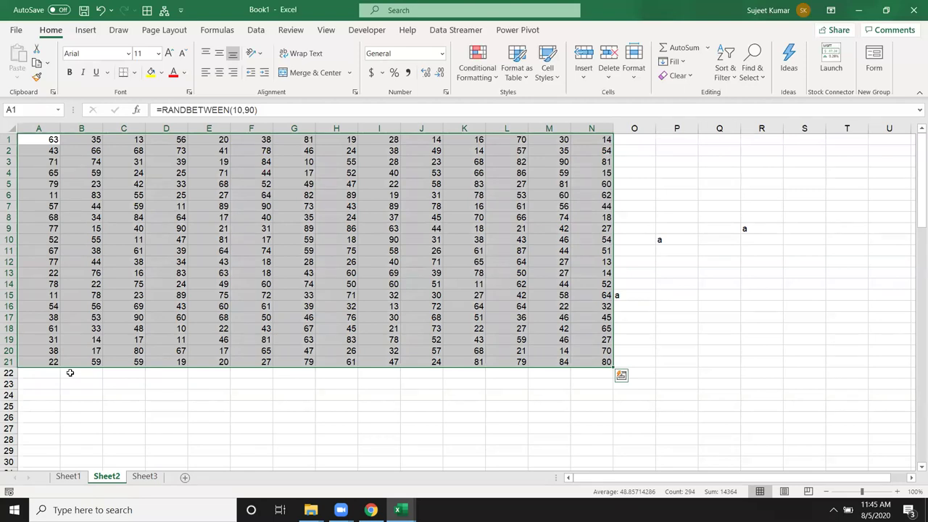
{"action": "key", "text": "ctrl+Home"}
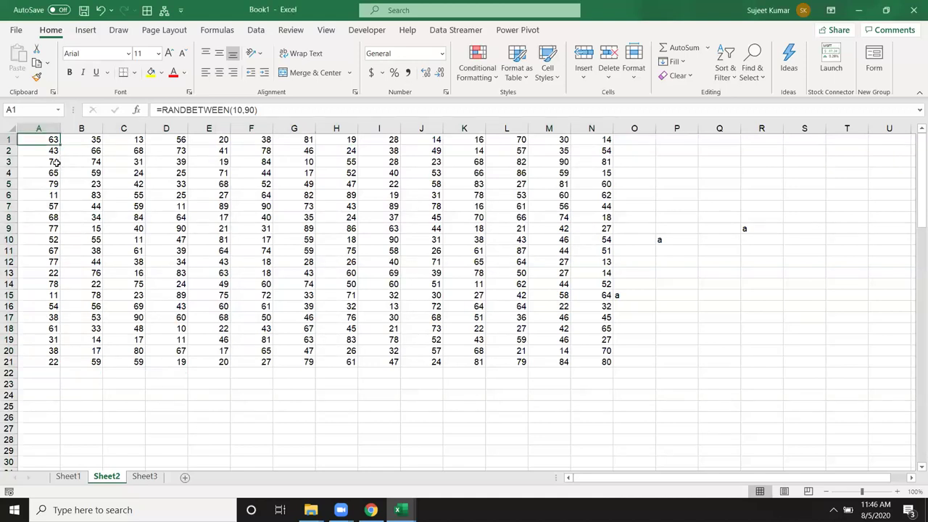
{"action": "left_click", "coordinate": [174, 206], "text": "ctrl"}
{"action": "left_click", "coordinate": [250, 283], "text": "ctrl"}
{"action": "left_click", "coordinate": [457, 304], "text": "ctrl"}
{"action": "left_click", "coordinate": [507, 239], "text": "ctrl"}
{"action": "left_click", "coordinate": [392, 194], "text": "ctrl"}
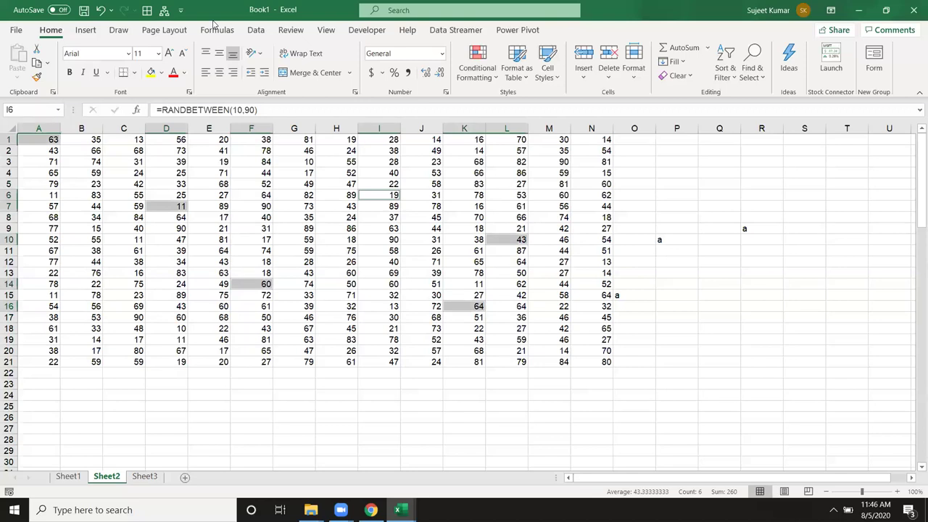
{"action": "left_click", "coordinate": [66, 337], "text": "ctrl"}
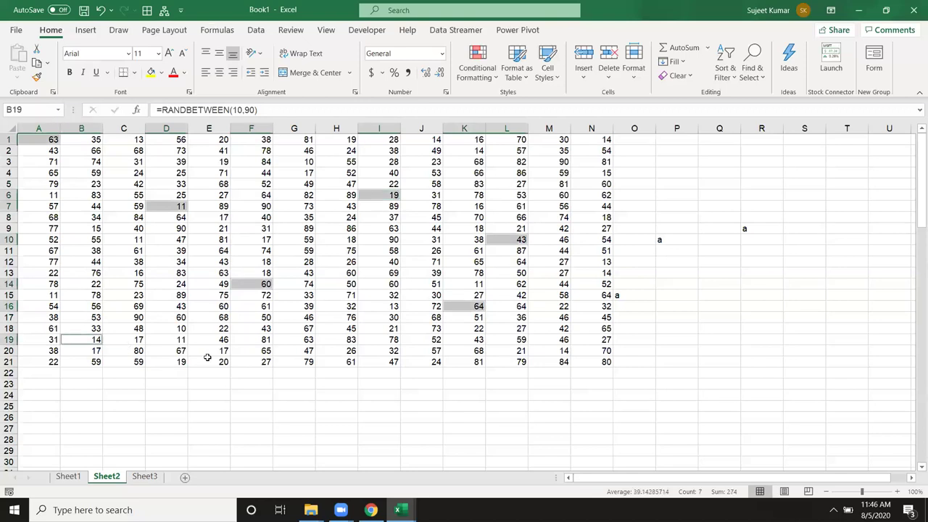
{"action": "left_click", "coordinate": [278, 358], "text": "ctrl"}
{"action": "left_click", "coordinate": [413, 289], "text": "ctrl"}
{"action": "left_click", "coordinate": [485, 196], "text": "ctrl"}
{"action": "left_click", "coordinate": [573, 183], "text": "ctrl"}
{"action": "left_click", "coordinate": [594, 284], "text": "ctrl"}
{"action": "left_click", "coordinate": [571, 336], "text": "ctrl"}
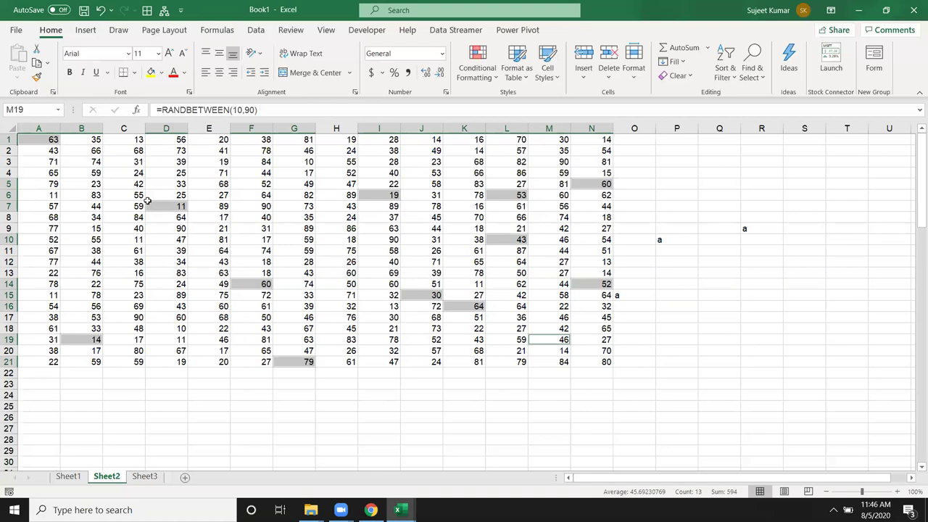
{"action": "key", "text": "ctrl+c"}
{"action": "left_click", "coordinate": [269, 228]}
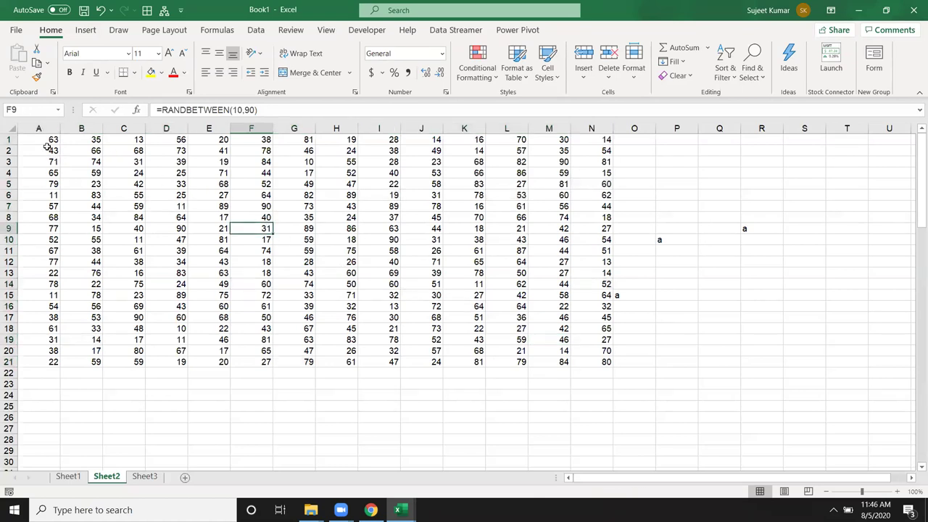
- Ctrl-select A1:C1, E1, A6:C6 and E6 and copy the eight cells
{"action": "left_click_drag", "start_coordinate": [45, 139], "coordinate": [130, 139]}
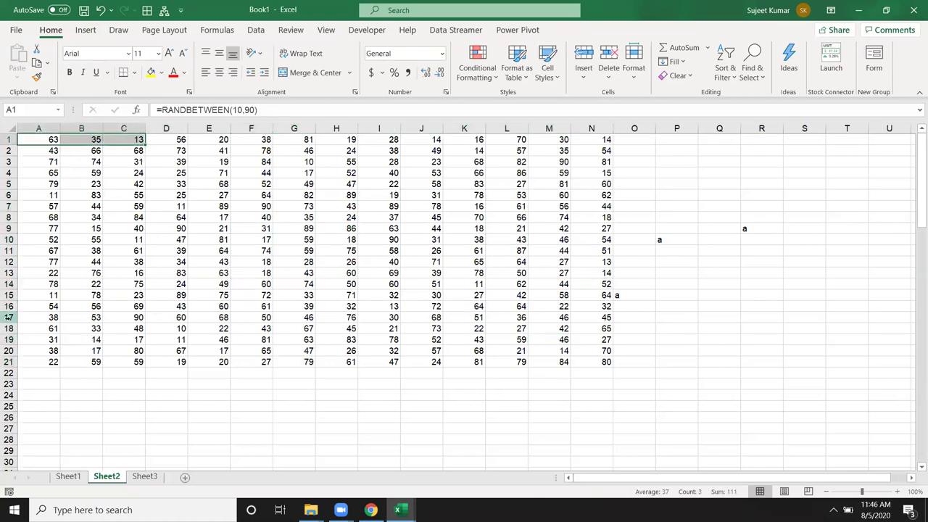
{"action": "left_click", "coordinate": [209, 140], "text": "ctrl"}
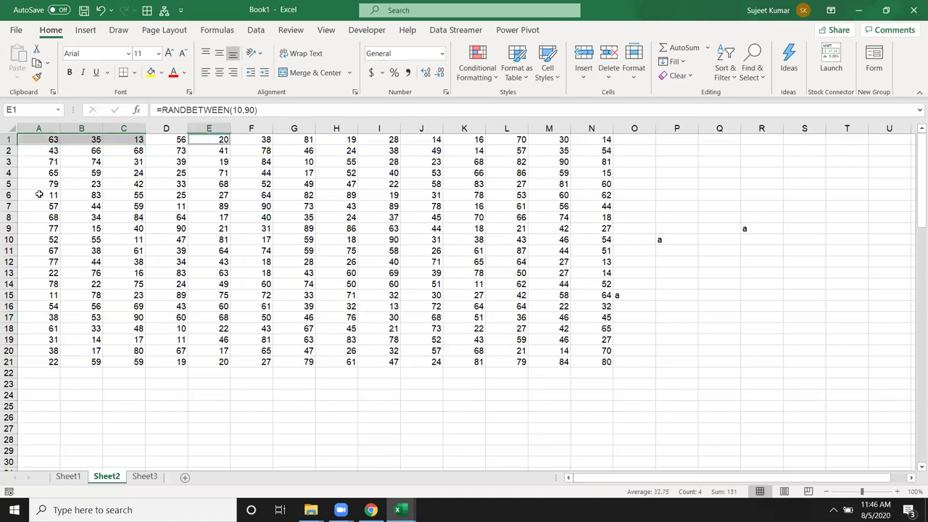
{"action": "left_click_drag", "start_coordinate": [39, 194], "coordinate": [148, 195], "text": "ctrl"}
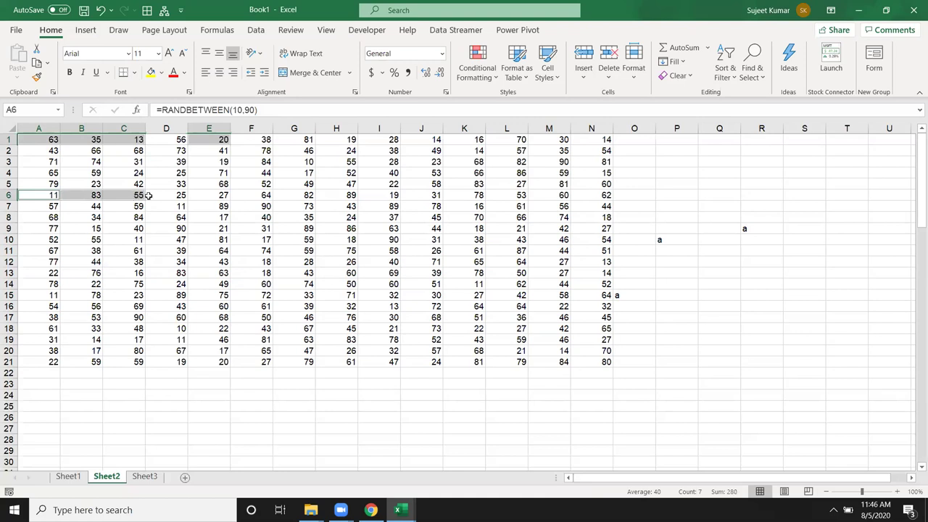
{"action": "left_click", "coordinate": [221, 193], "text": "ctrl"}
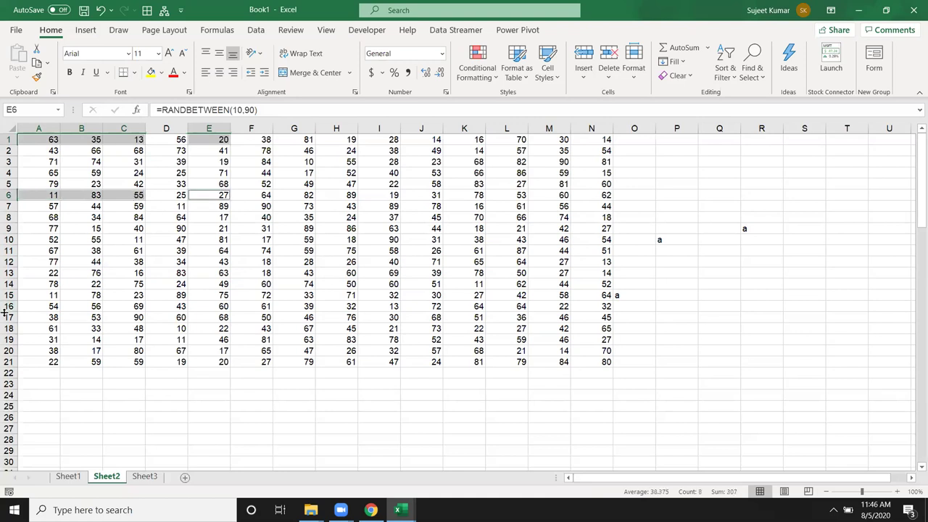
{"action": "key", "text": "ctrl+c"}
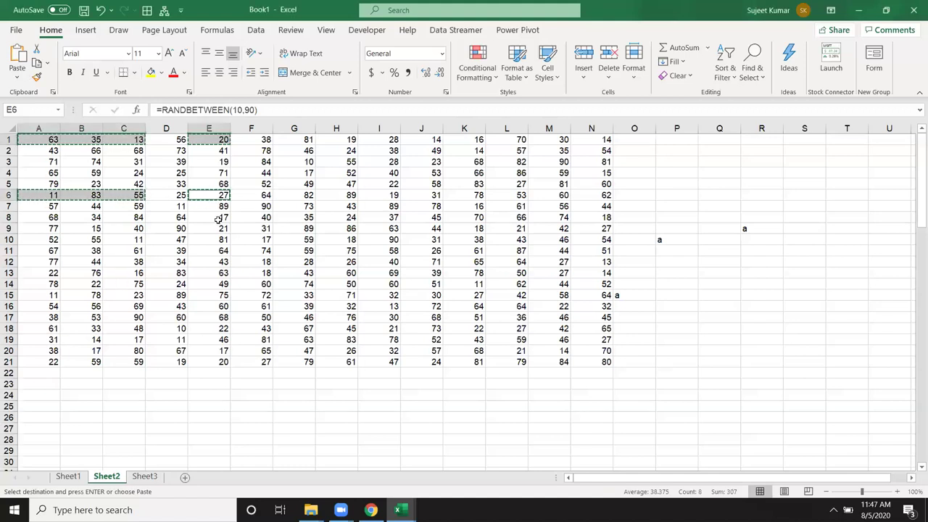
- Cancel the copy, try copying mismatched A3:C3 and D7:F8, dismiss the warning, and select A1
{"action": "key", "text": "Escape"}
{"action": "left_click", "coordinate": [103, 232]}
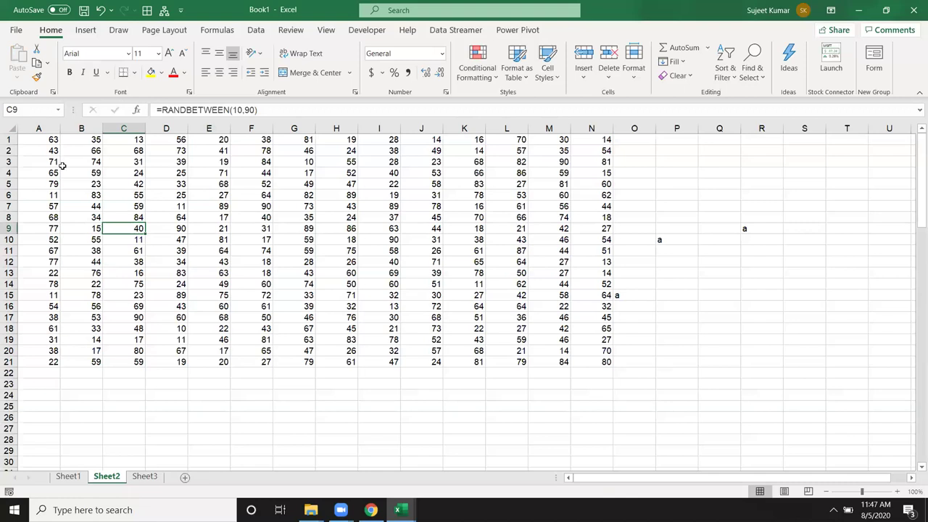
{"action": "left_click_drag", "start_coordinate": [45, 163], "coordinate": [116, 166]}
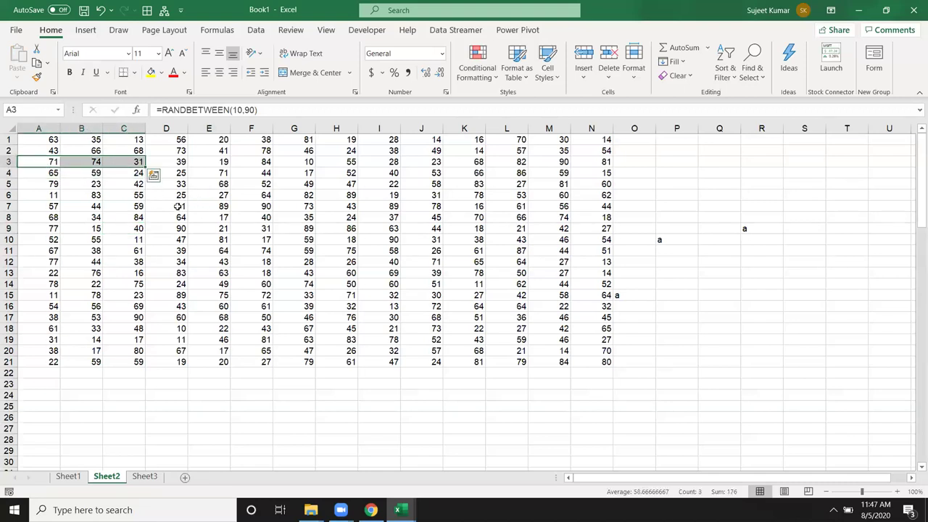
{"action": "left_click_drag", "start_coordinate": [177, 206], "coordinate": [261, 217]}
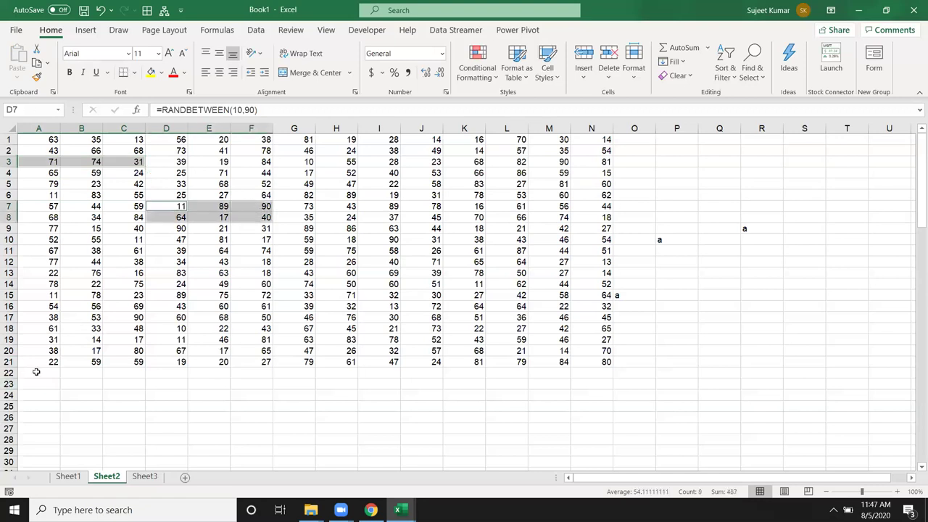
{"action": "key", "text": "ctrl+c"}
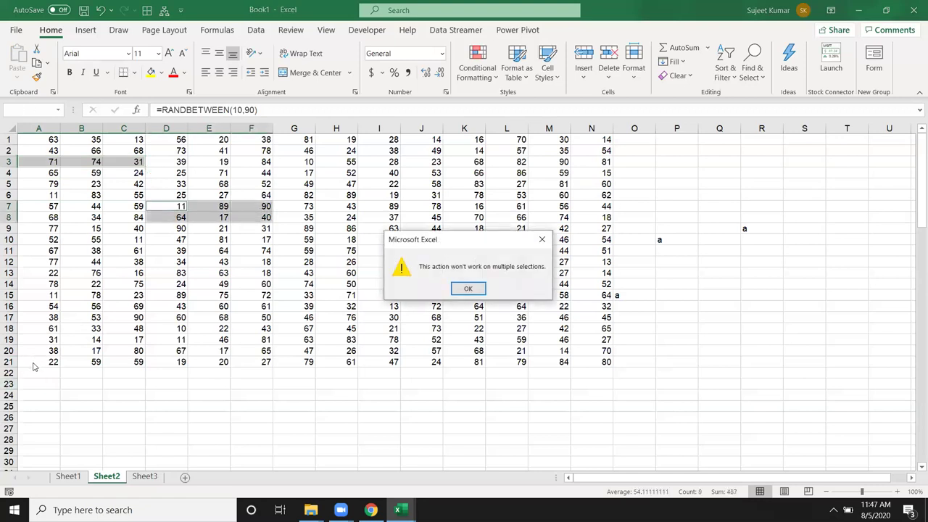
{"action": "key", "text": "Return"}
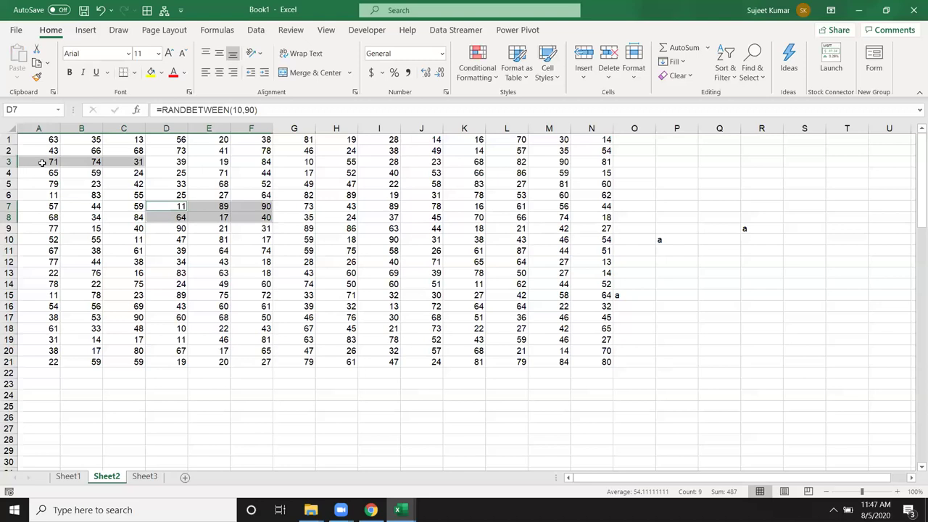
{"action": "left_click", "coordinate": [89, 209]}
{"action": "left_click", "coordinate": [33, 138]}
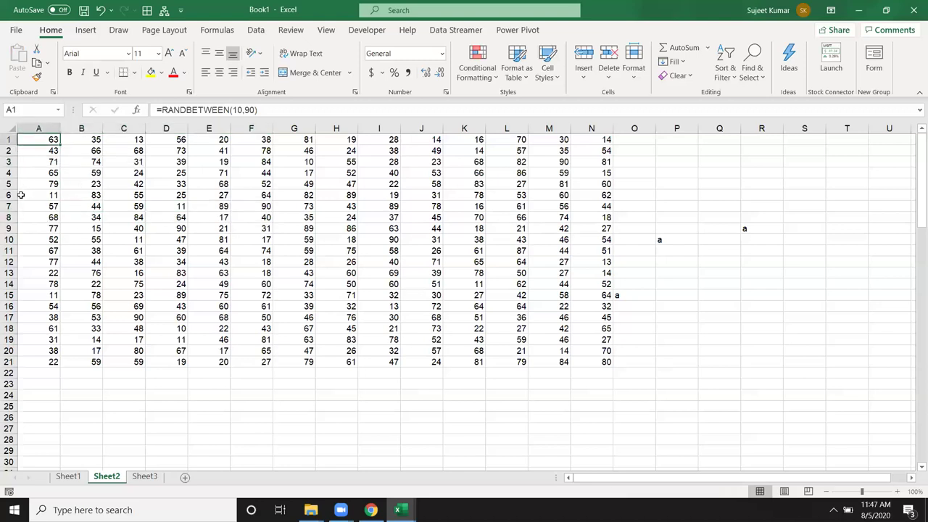
{"action": "left_click", "coordinate": [30, 209], "text": "ctrl"}
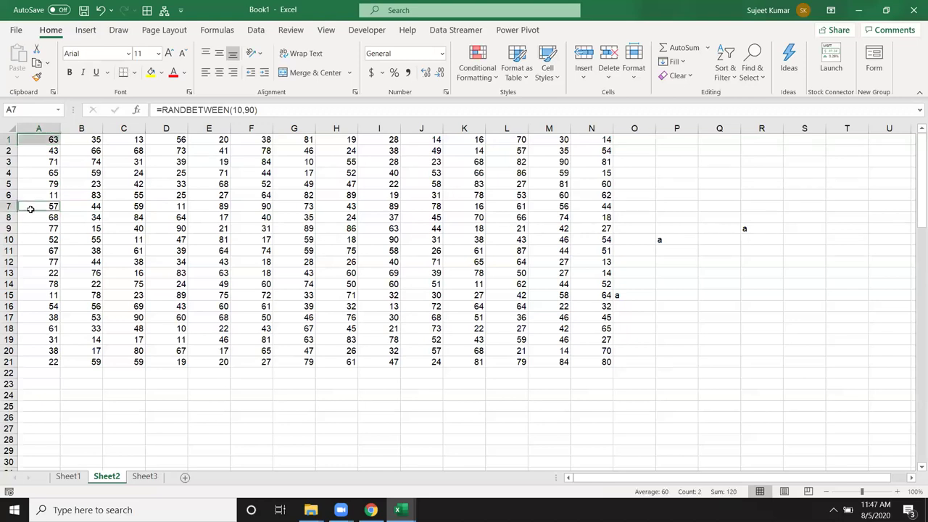
{"action": "key", "text": "ctrl+c"}
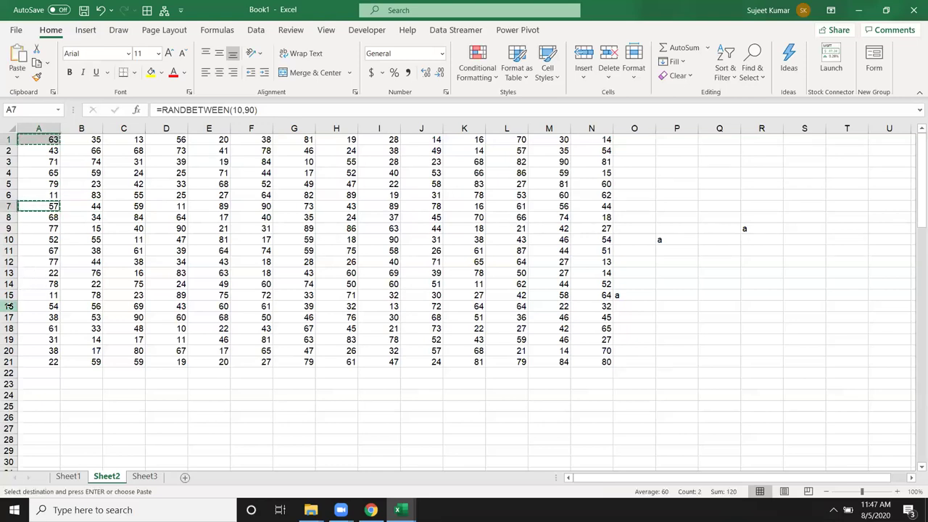
{"action": "key", "text": "Escape"}
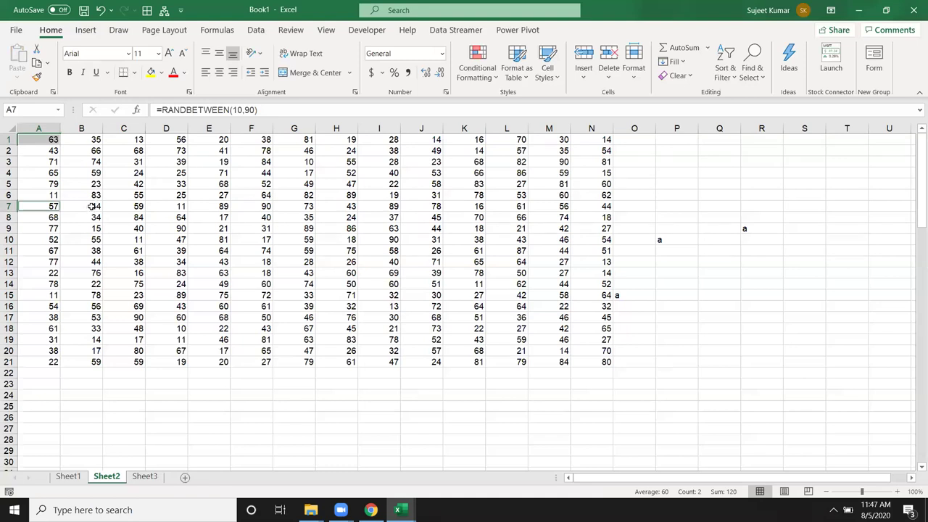
{"action": "left_click", "coordinate": [92, 206], "text": "ctrl"}
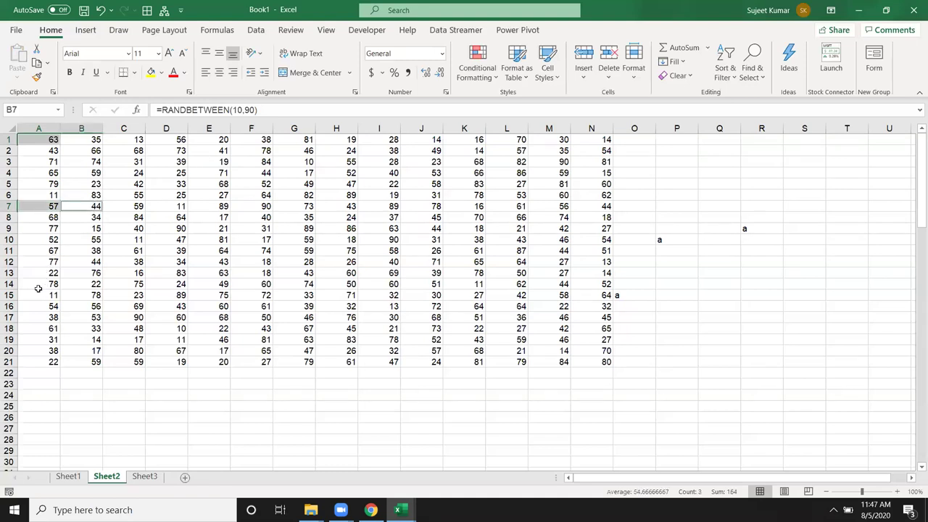
{"action": "key", "text": "ctrl+c"}
{"action": "key", "text": "Return"}
{"action": "left_click", "coordinate": [84, 140], "text": "ctrl"}
{"action": "key", "text": "ctrl+c"}
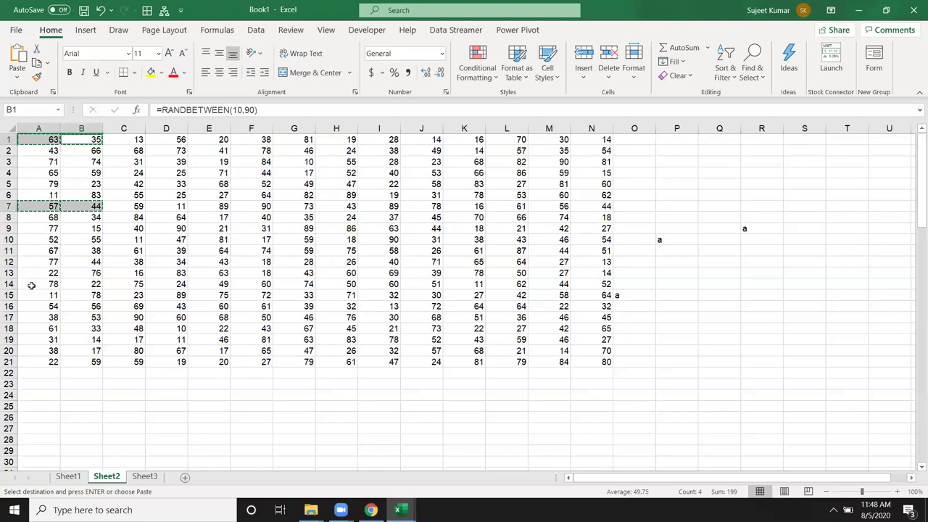
{"action": "key", "text": "Escape"}
{"action": "left_click", "coordinate": [89, 260]}
{"action": "left_click_drag", "start_coordinate": [51, 138], "coordinate": [49, 194]}
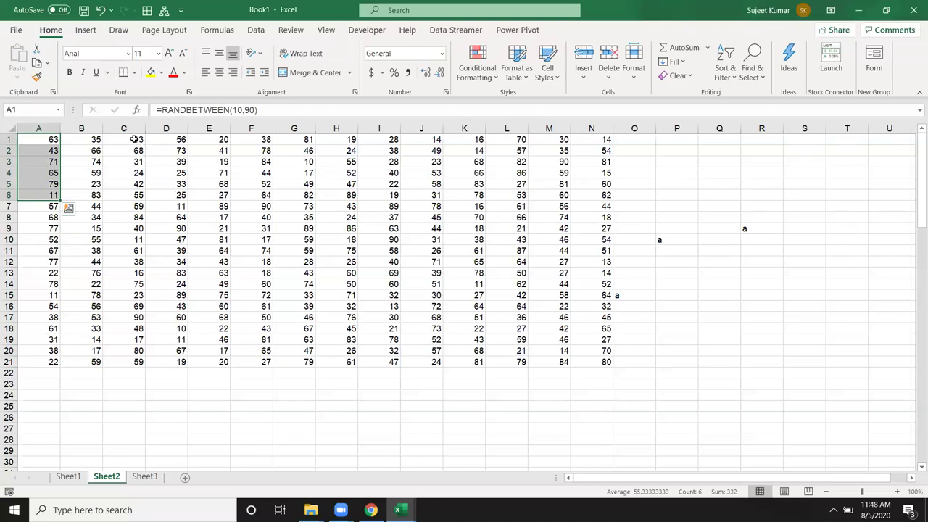
{"action": "left_click_drag", "start_coordinate": [134, 139], "coordinate": [128, 194], "text": "ctrl"}
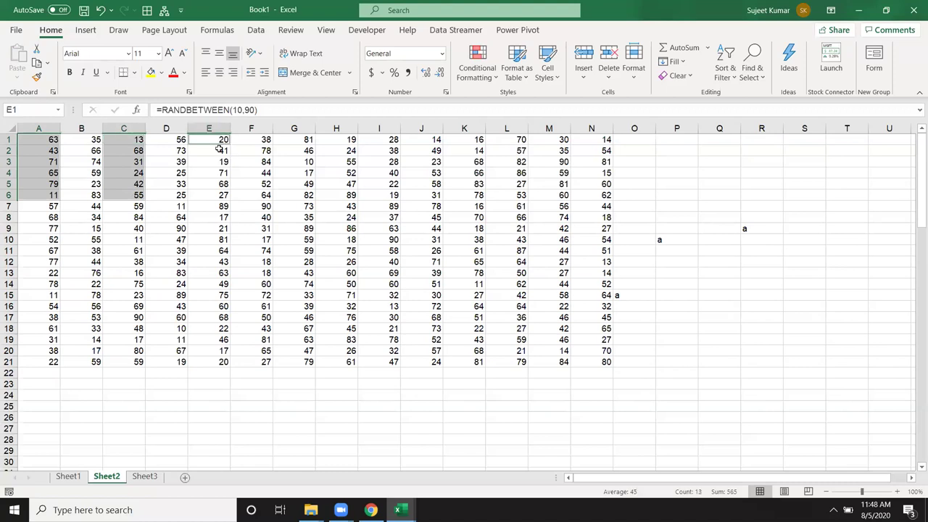
{"action": "left_click_drag", "start_coordinate": [220, 140], "coordinate": [217, 194], "text": "ctrl"}
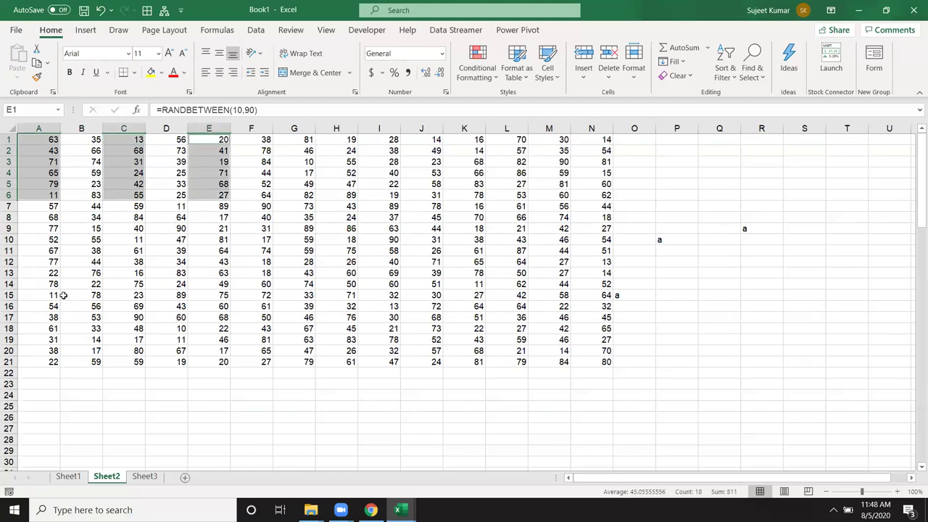
{"action": "key", "text": "ctrl+c"}
{"action": "left_click", "coordinate": [685, 140]}
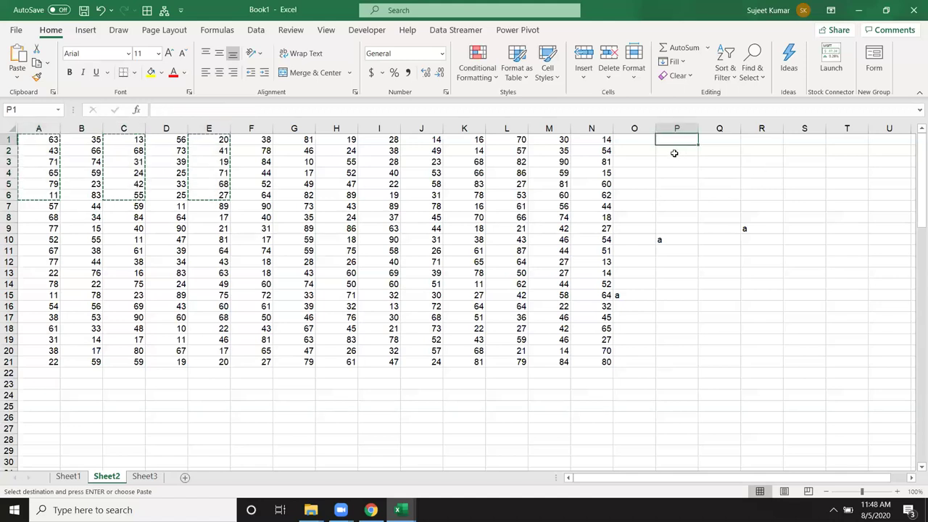
{"action": "key", "text": "ctrl+v"}
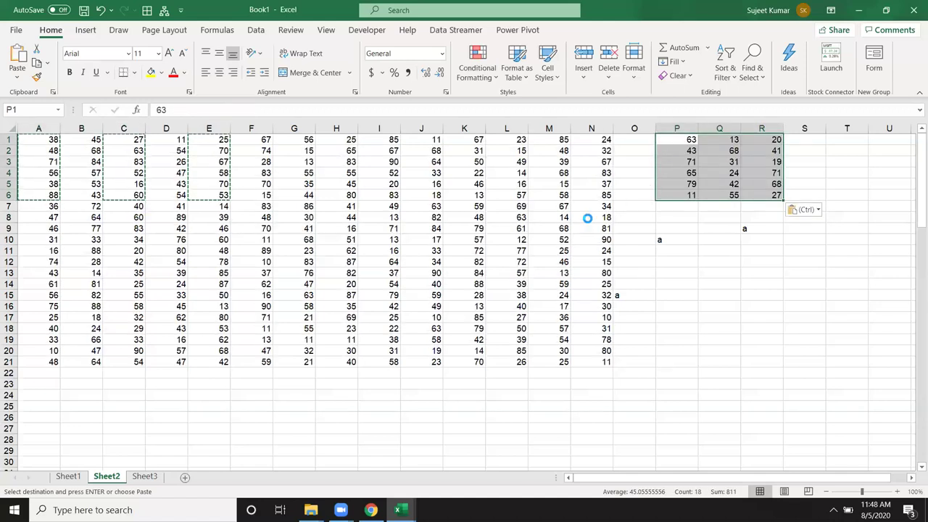
{"action": "key", "text": "ctrl+z"}
{"action": "left_click", "coordinate": [250, 228]}
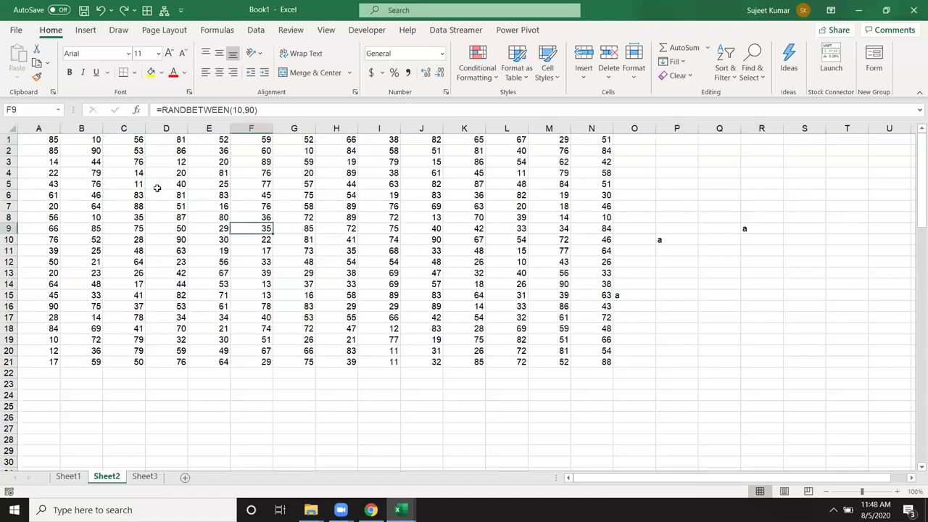
{"action": "left_click", "coordinate": [56, 161]}
{"action": "left_click", "coordinate": [129, 163], "text": "ctrl"}
{"action": "left_click", "coordinate": [195, 163], "text": "ctrl"}
{"action": "left_click", "coordinate": [257, 163], "text": "ctrl"}
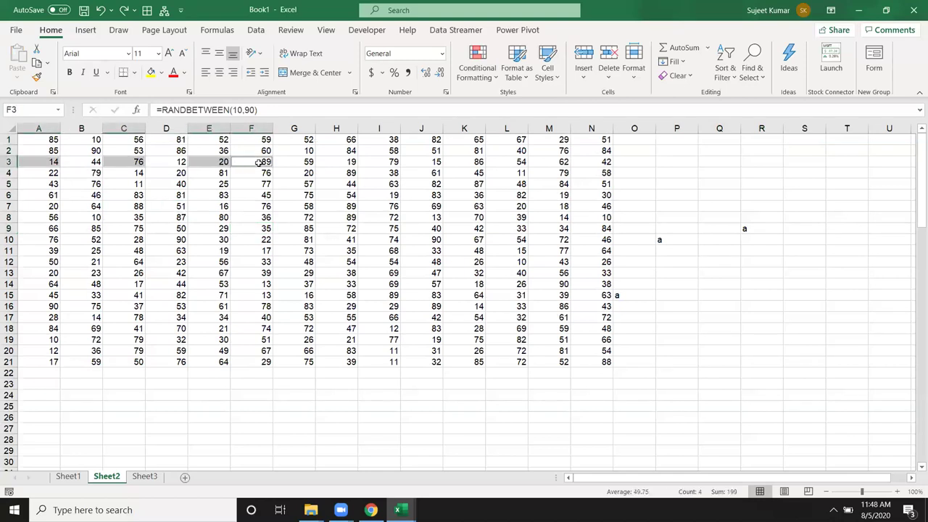
{"action": "left_click", "coordinate": [308, 162], "text": "ctrl"}
{"action": "left_click", "coordinate": [354, 164], "text": "ctrl"}
{"action": "key", "text": "ctrl+c"}
{"action": "left_click", "coordinate": [675, 150]}
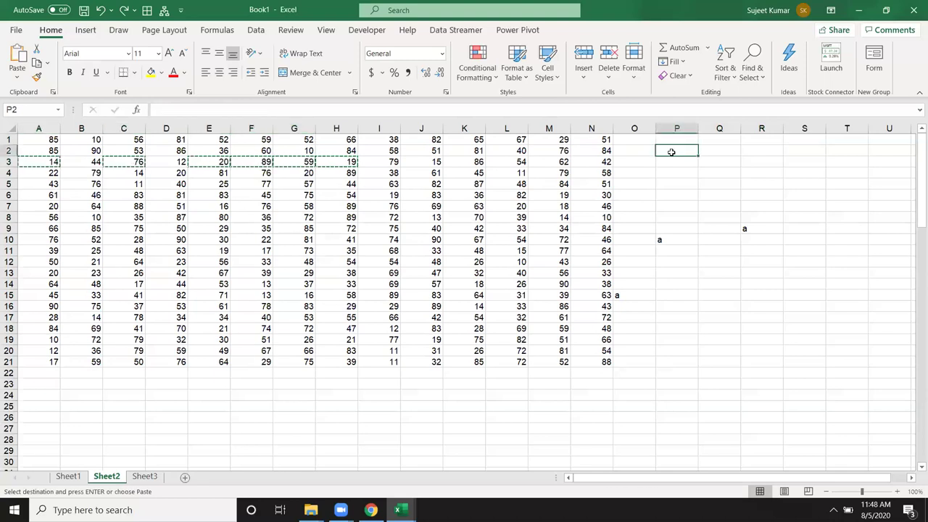
{"action": "key", "text": "ctrl+v"}
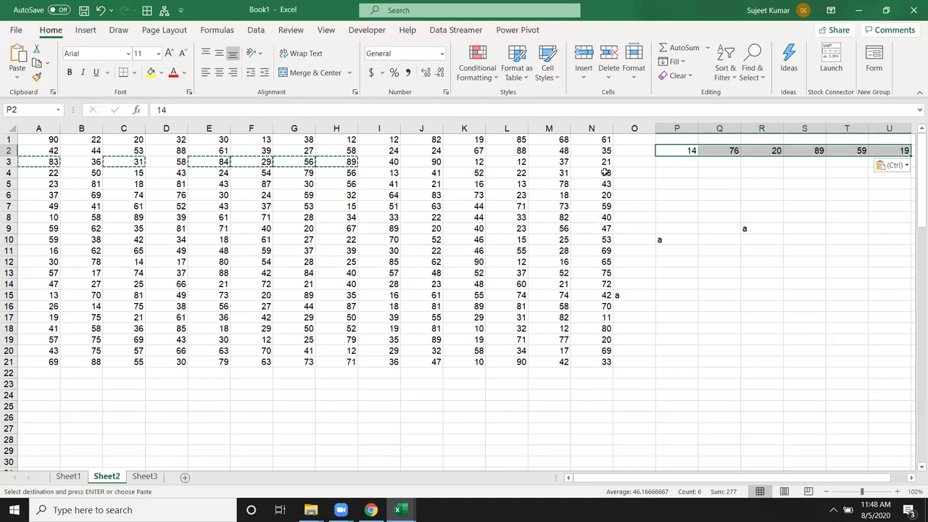
{"action": "key", "text": "ctrl+z"}
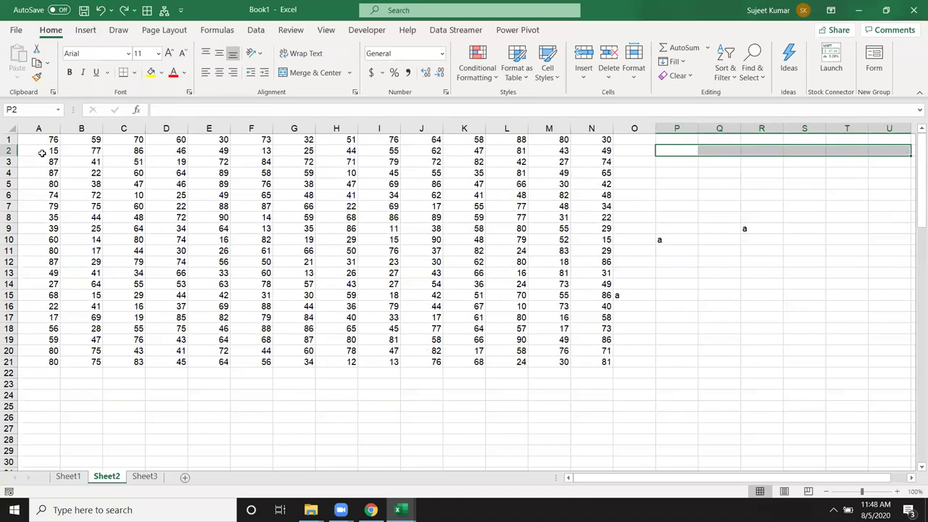
{"action": "left_click", "coordinate": [196, 227]}
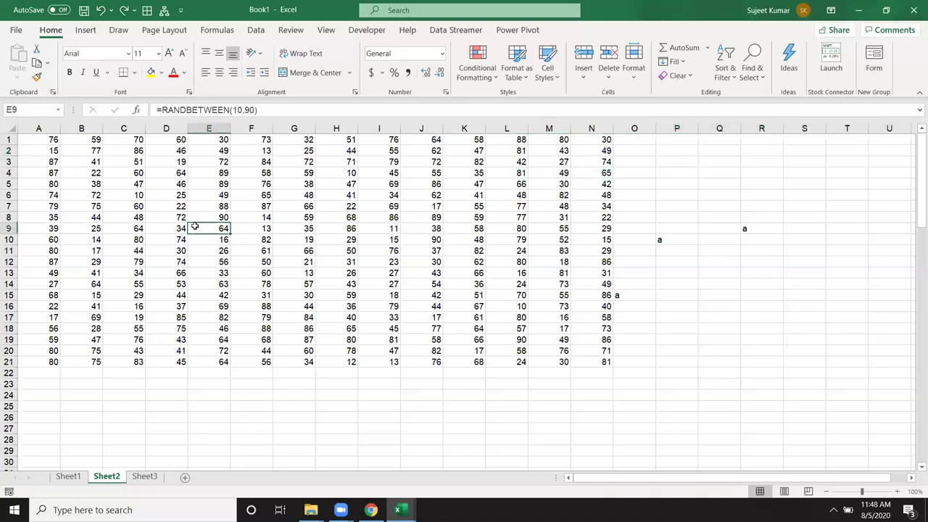
{"action": "mouse_move", "coordinate": [53, 139]}
{"action": "left_mouse_down"}
{"action": "mouse_move", "coordinate": [135, 217]}
{"action": "mouse_move", "coordinate": [170, 236]}
{"action": "mouse_move", "coordinate": [584, 151]}
{"action": "left_mouse_up"}
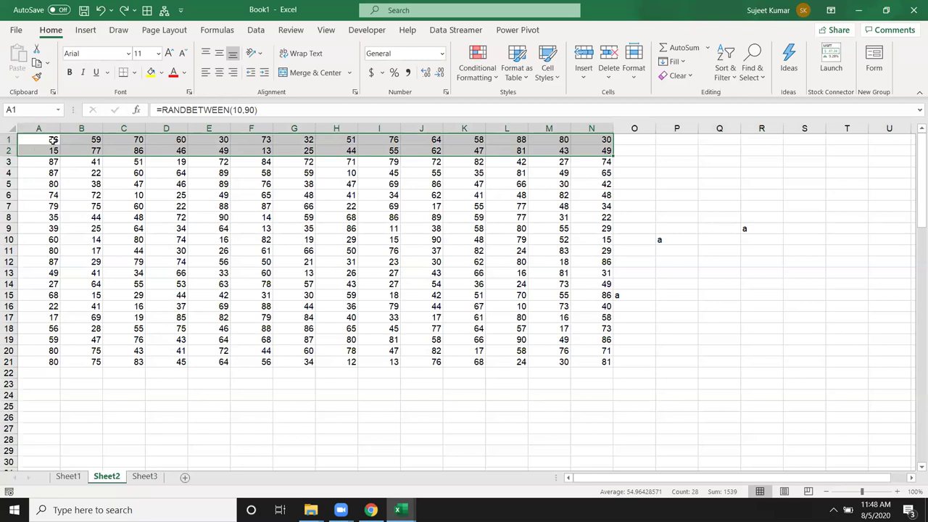
{"action": "left_click_drag", "start_coordinate": [54, 139], "coordinate": [53, 149]}
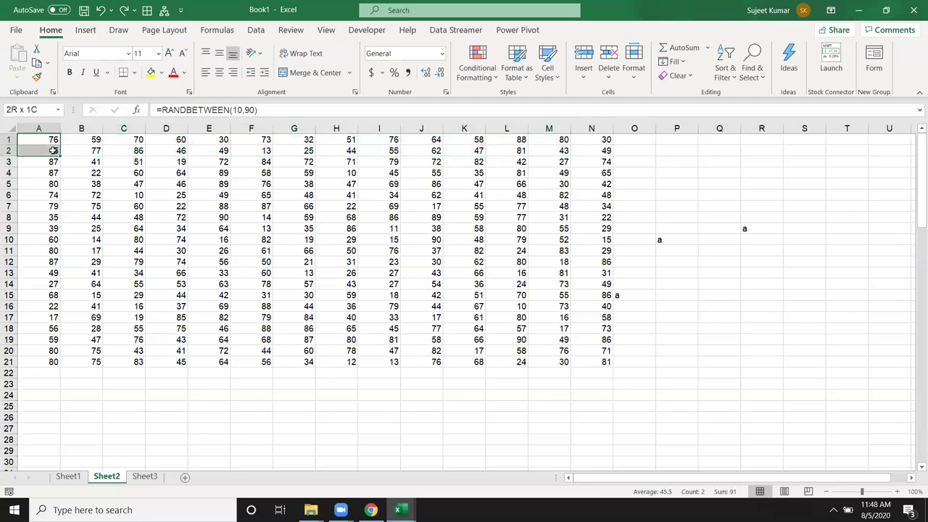
{"action": "mouse_move", "coordinate": [53, 152]}
{"action": "left_mouse_down"}
{"action": "mouse_move", "coordinate": [604, 345]}
{"action": "mouse_move", "coordinate": [609, 362]}
{"action": "left_mouse_up"}
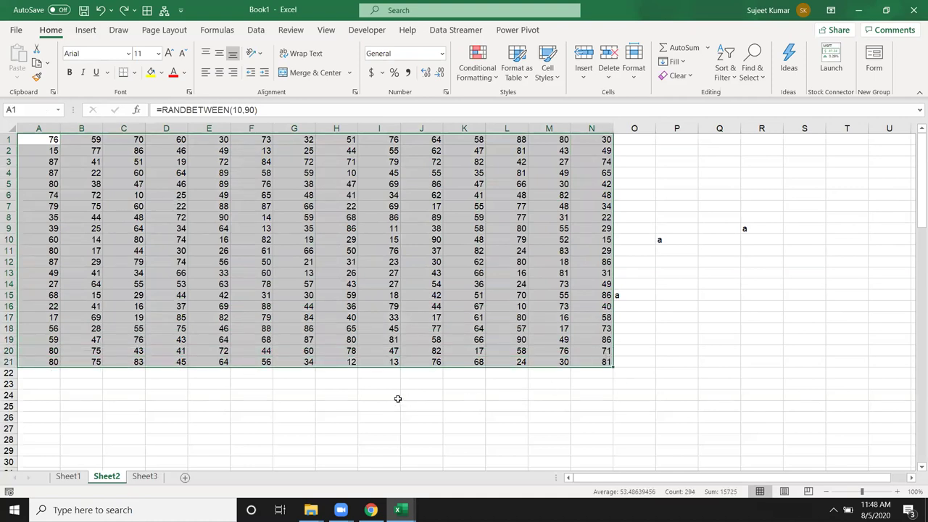
{"action": "left_click", "coordinate": [249, 228], "text": "ctrl"}
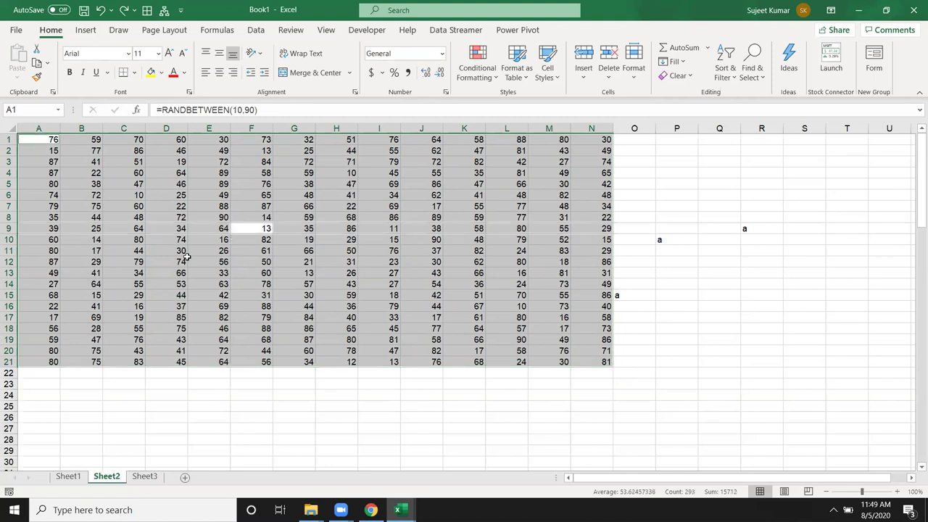
{"action": "left_click", "coordinate": [304, 174], "text": "ctrl"}
{"action": "left_click", "coordinate": [167, 293], "text": "ctrl"}
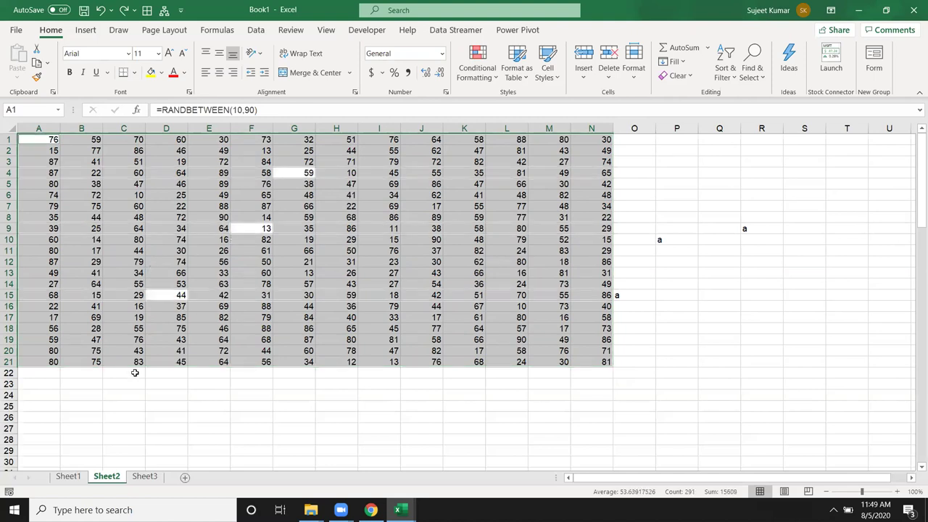
{"action": "left_click", "coordinate": [489, 342], "text": "ctrl"}
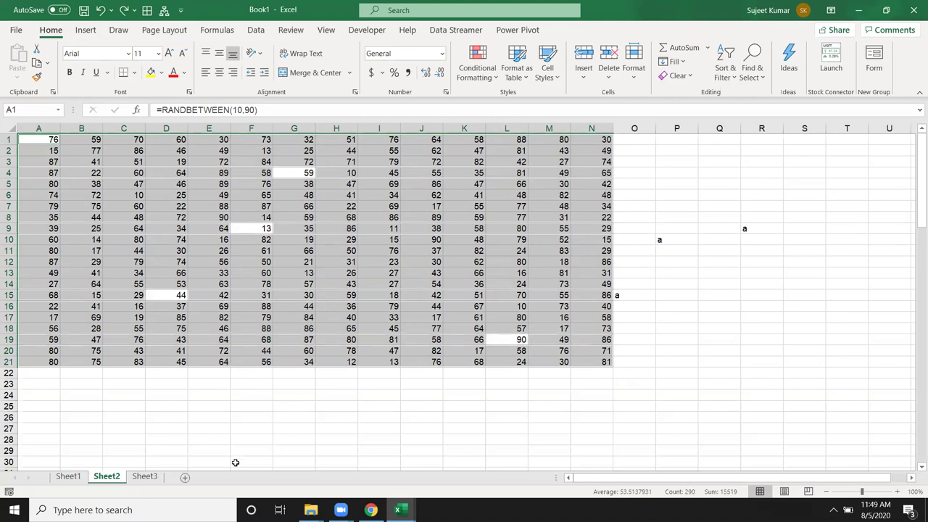
{"action": "key", "text": "ctrl+c"}
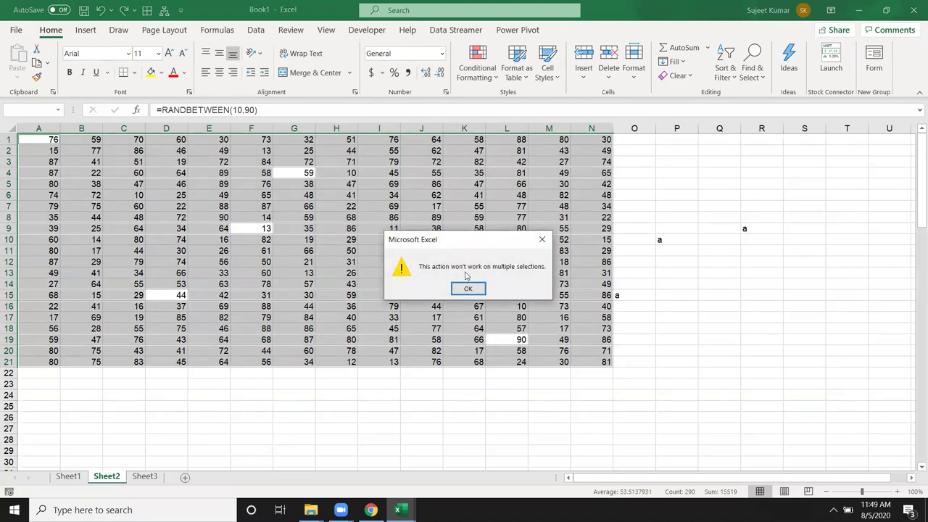
{"action": "left_click", "coordinate": [468, 289]}
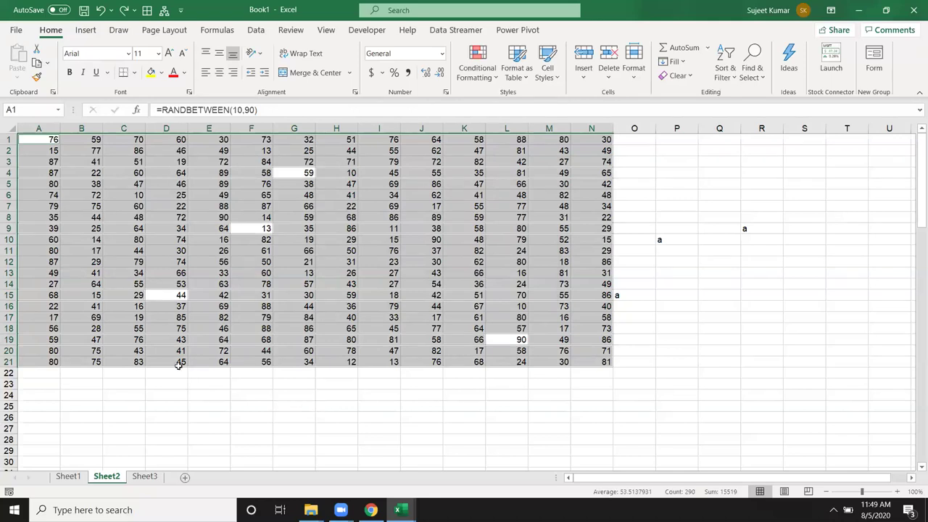
{"action": "left_click", "coordinate": [137, 360]}
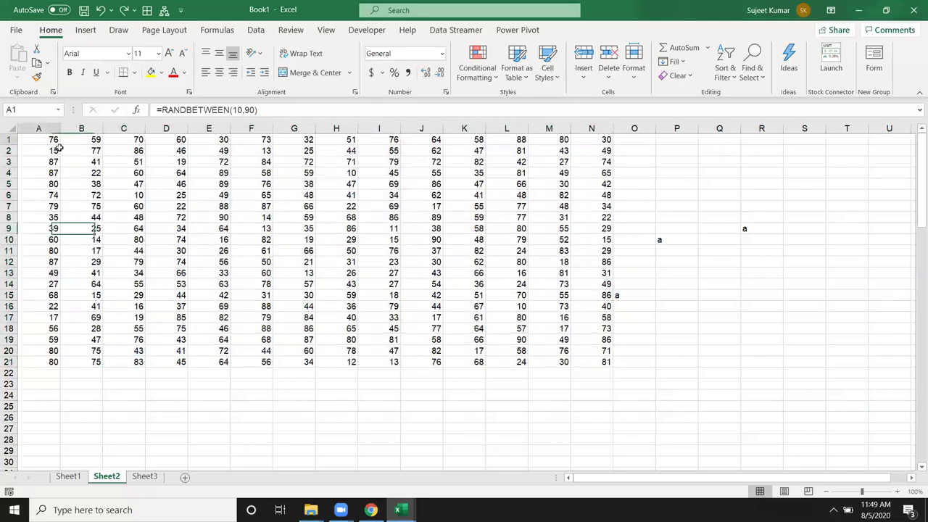
- Copy the A1:N21 block with row 12 excluded, then cancel that copy
{"action": "left_click_drag", "start_coordinate": [56, 140], "coordinate": [606, 362]}
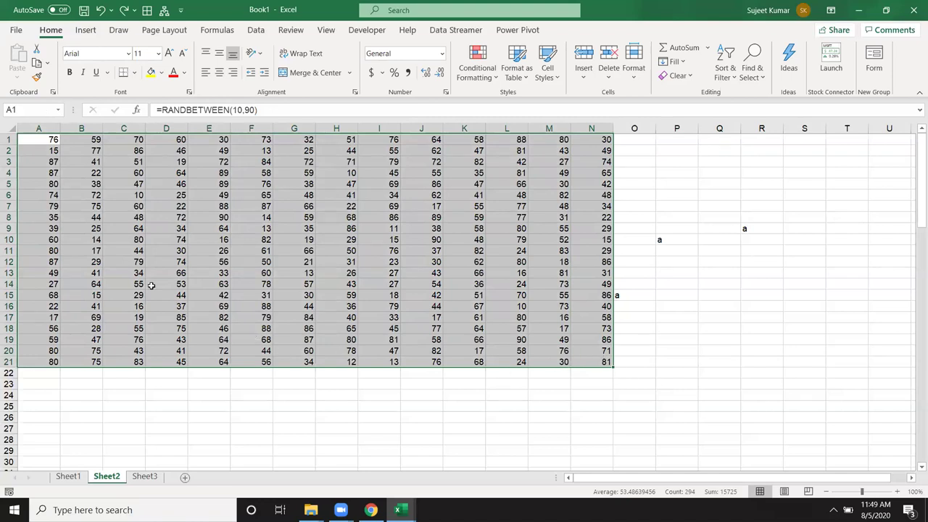
{"action": "mouse_move", "coordinate": [47, 262]}
{"action": "left_mouse_down"}
{"action": "mouse_move", "coordinate": [370, 248]}
{"action": "mouse_move", "coordinate": [606, 263]}
{"action": "left_mouse_up"}
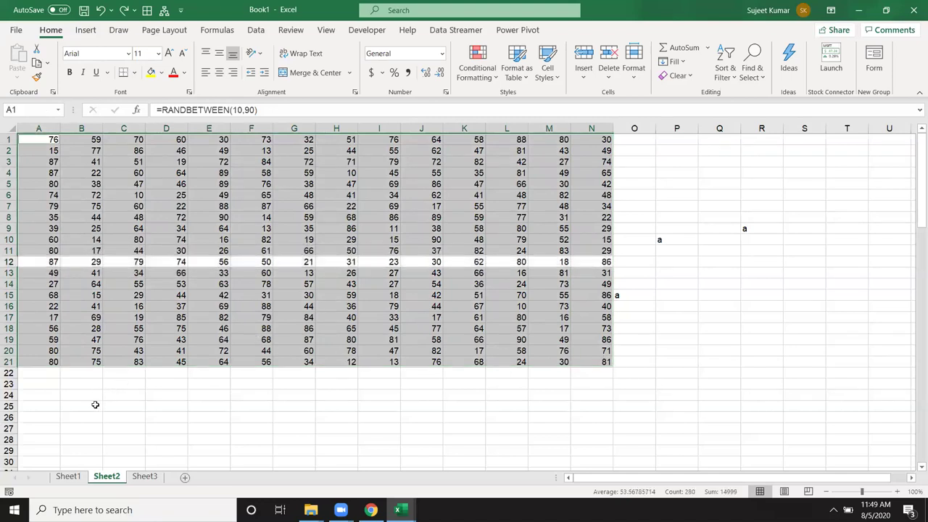
{"action": "key", "text": "ctrl+c"}
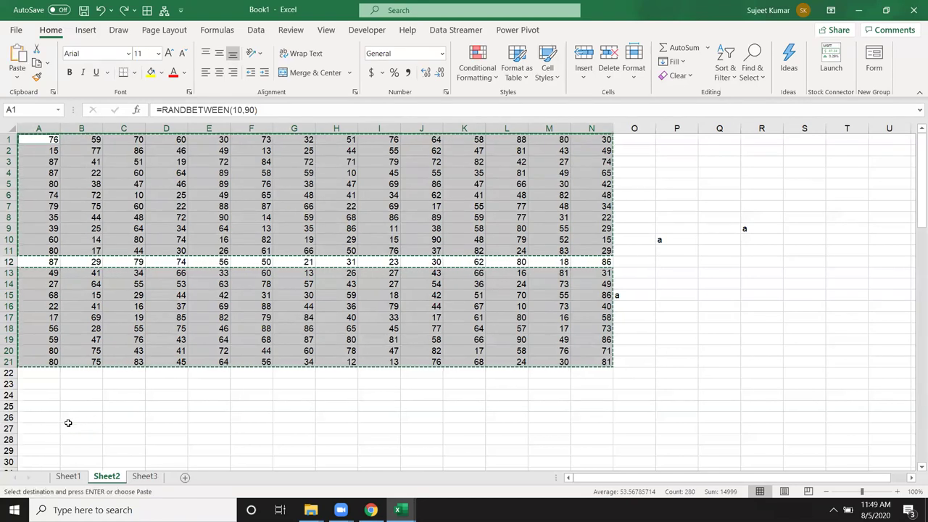
{"action": "key", "text": "Escape"}
{"action": "left_click", "coordinate": [67, 342]}
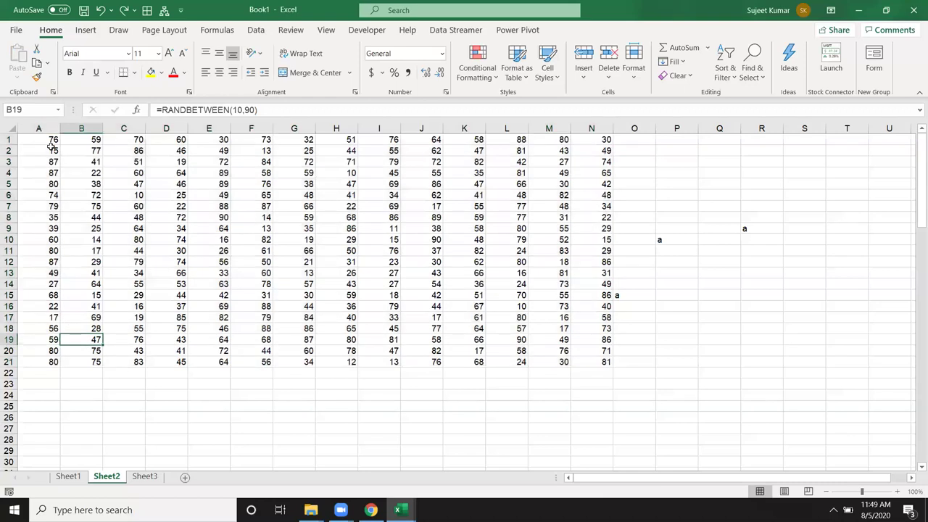
- Reselect A1:N21 excluding column F, copy it, then cancel the pending copy
{"action": "left_click_drag", "start_coordinate": [49, 135], "coordinate": [591, 360]}
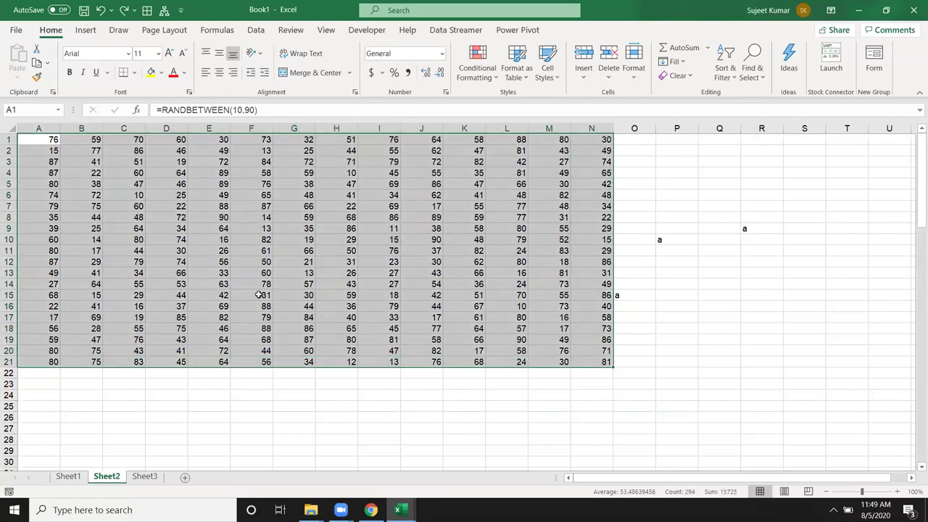
{"action": "mouse_move", "coordinate": [38, 142]}
{"action": "left_mouse_down"}
{"action": "mouse_move", "coordinate": [186, 334]}
{"action": "mouse_move", "coordinate": [231, 366]}
{"action": "left_mouse_up"}
{"action": "mouse_move", "coordinate": [298, 140]}
{"action": "left_mouse_down"}
{"action": "mouse_move", "coordinate": [546, 276]}
{"action": "mouse_move", "coordinate": [589, 360]}
{"action": "left_mouse_up"}
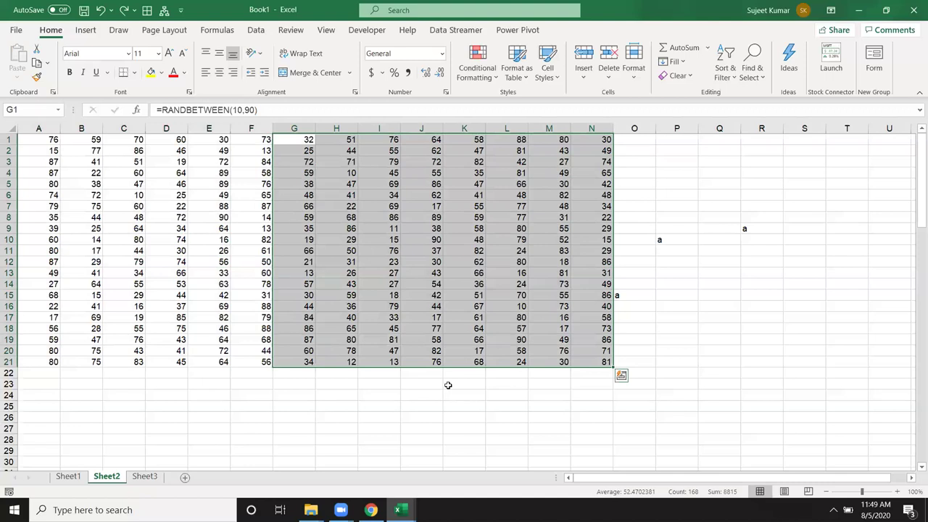
{"action": "left_click", "coordinate": [177, 267]}
{"action": "mouse_move", "coordinate": [34, 138]}
{"action": "left_mouse_down"}
{"action": "mouse_move", "coordinate": [618, 363]}
{"action": "mouse_move", "coordinate": [602, 362]}
{"action": "left_mouse_up"}
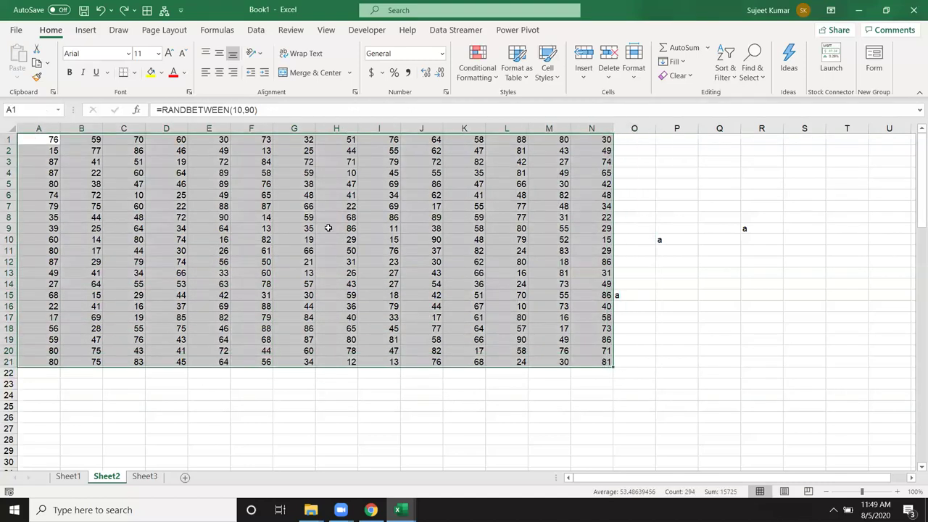
{"action": "left_click_drag", "start_coordinate": [263, 139], "coordinate": [259, 362]}
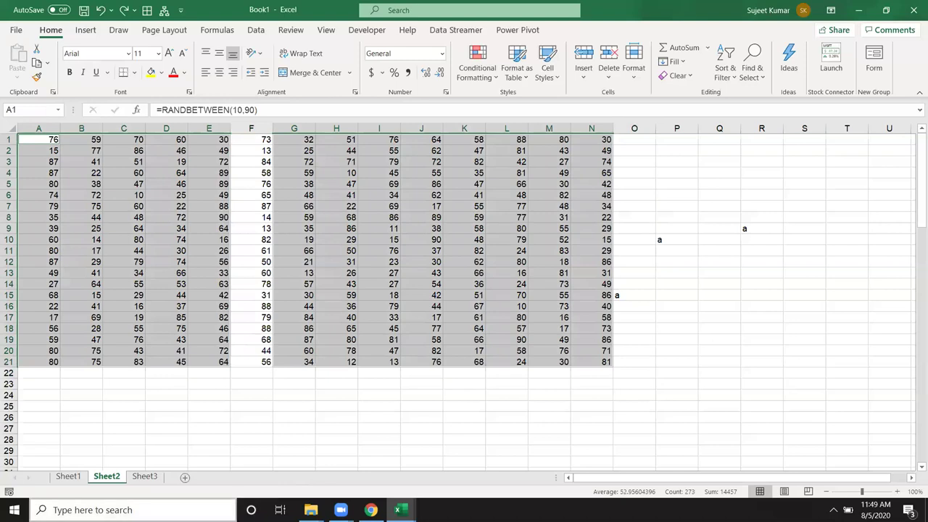
{"action": "key", "text": "ctrl+c"}
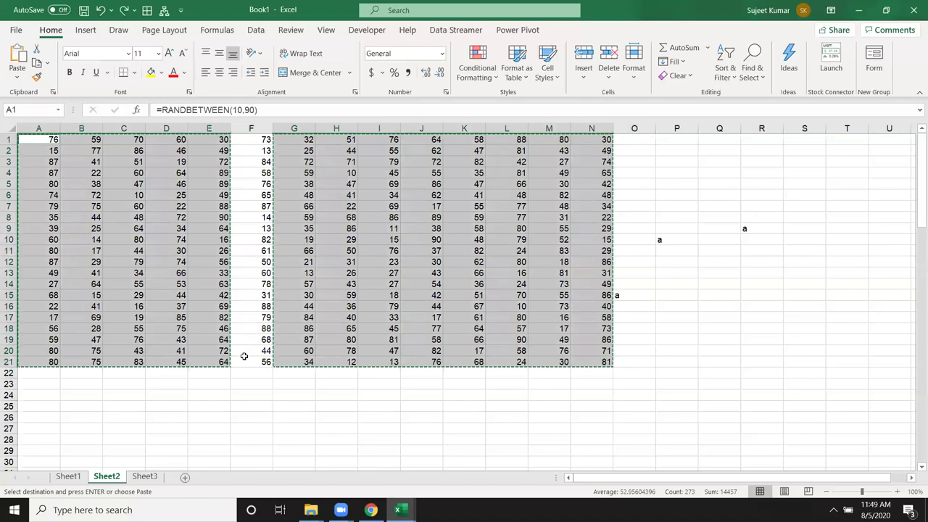
{"action": "key", "text": "Escape"}
- Multi-select scattered cells B15, C6, D6, E14, K18, J9, H5, F5, C4 and A3, then deselect them
{"action": "left_click", "coordinate": [293, 273]}
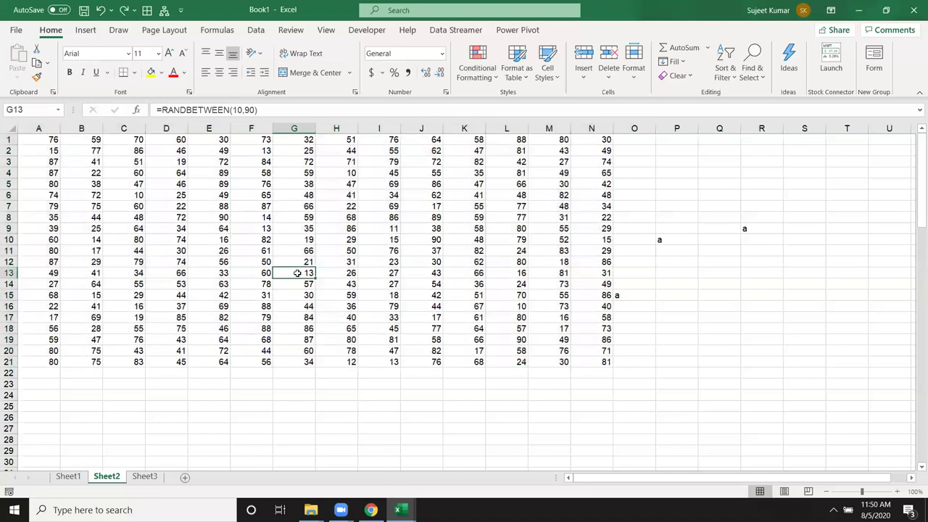
{"action": "left_click", "coordinate": [87, 294]}
{"action": "left_click_drag", "start_coordinate": [140, 193], "coordinate": [166, 195]}
{"action": "left_click", "coordinate": [195, 279], "text": "ctrl"}
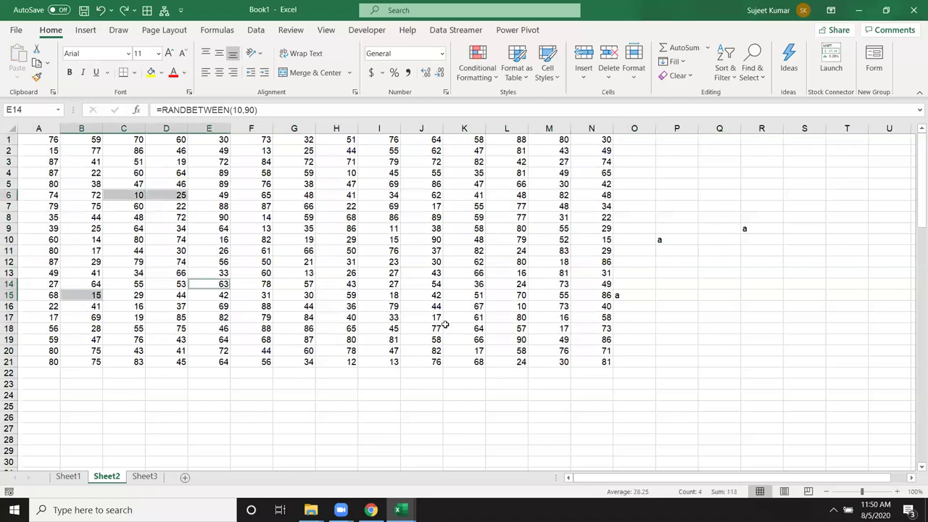
{"action": "left_click", "coordinate": [445, 326], "text": "ctrl"}
{"action": "left_click", "coordinate": [421, 226], "text": "ctrl"}
{"action": "left_click", "coordinate": [321, 186], "text": "ctrl"}
{"action": "left_click", "coordinate": [253, 184], "text": "ctrl"}
{"action": "left_click", "coordinate": [117, 169], "text": "ctrl"}
{"action": "left_click", "coordinate": [47, 161], "text": "ctrl"}
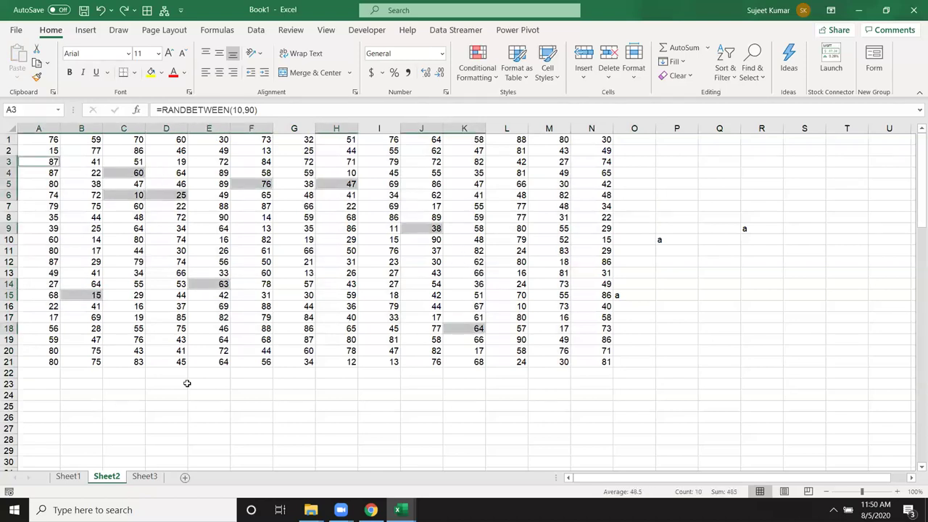
{"action": "left_click", "coordinate": [768, 328]}
- Delete the stray 'a' entries in O4:R18 and copy the A1:N21 number block
{"action": "left_click", "coordinate": [634, 196]}
{"action": "left_click_drag", "start_coordinate": [634, 173], "coordinate": [773, 335]}
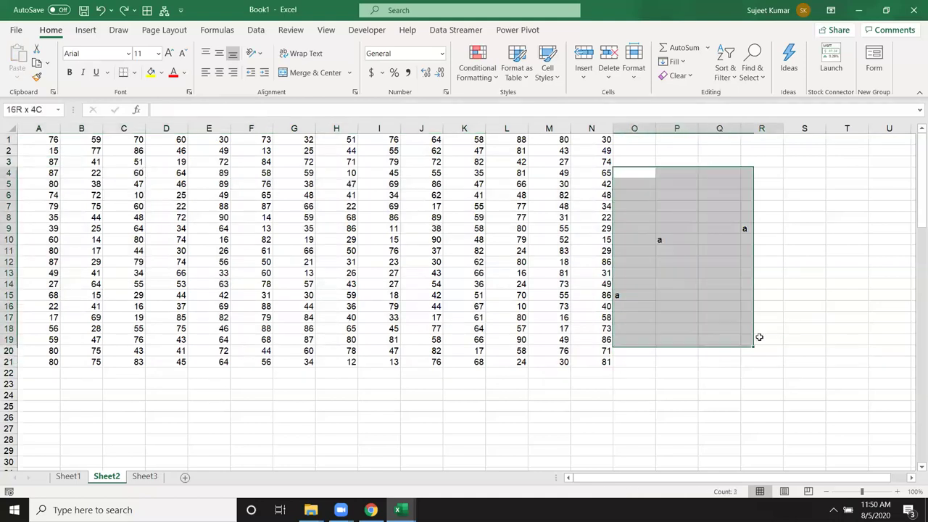
{"action": "key", "text": "Delete"}
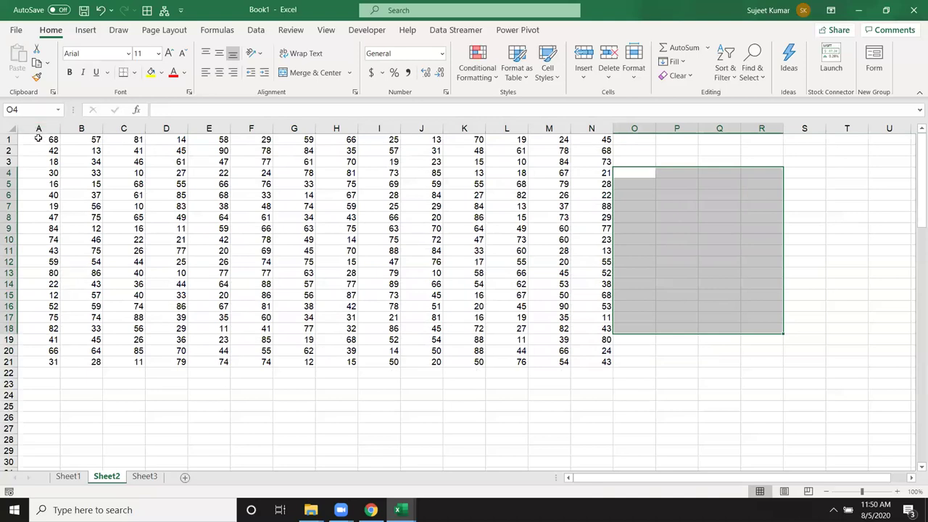
{"action": "left_click_drag", "start_coordinate": [38, 138], "coordinate": [606, 363]}
{"action": "key", "text": "ctrl+c"}
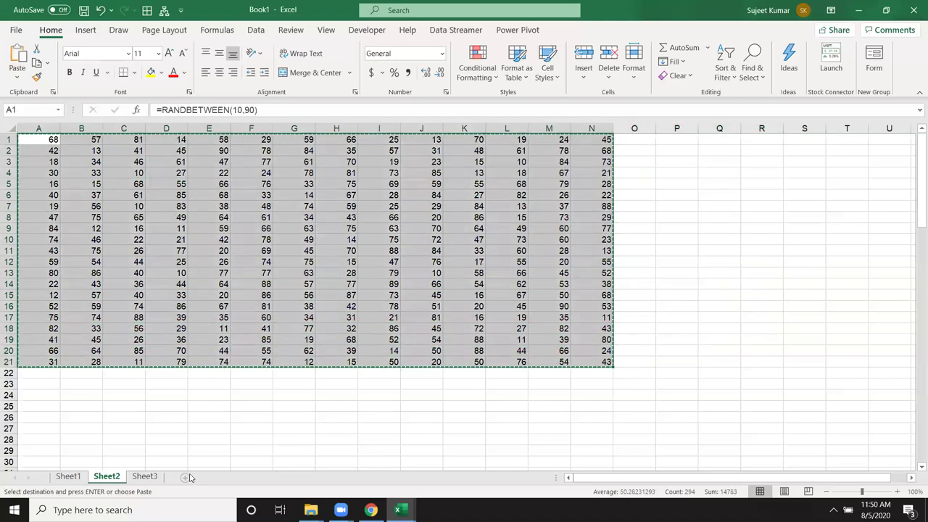
- Add a new Sheet4 and paste the copied number block into it
{"action": "left_click", "coordinate": [188, 477]}
{"action": "key", "text": "ctrl+v"}
{"action": "key", "text": "Return"}
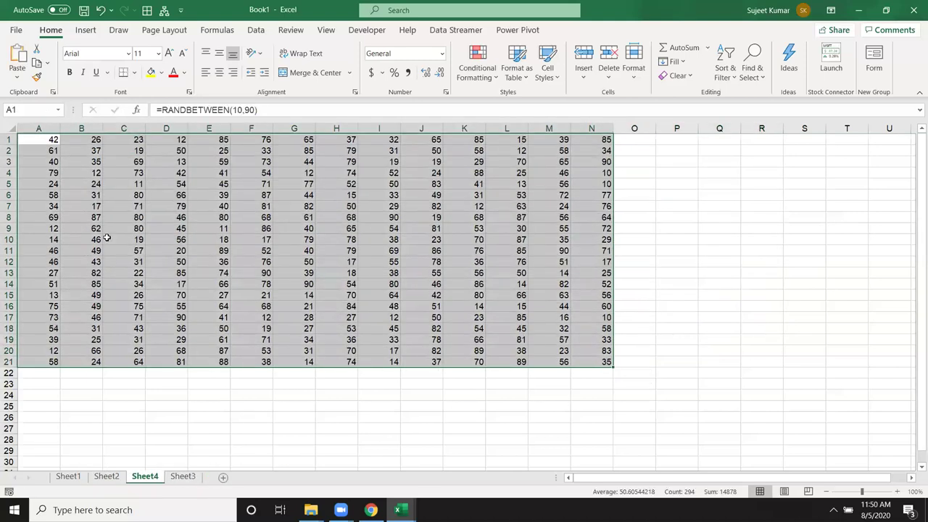
- Empty scattered cells B9, I15, F20, C17 and M7 in the pasted block
{"action": "left_click", "coordinate": [93, 229]}
{"action": "key", "text": "Delete"}
{"action": "left_click", "coordinate": [293, 183]}
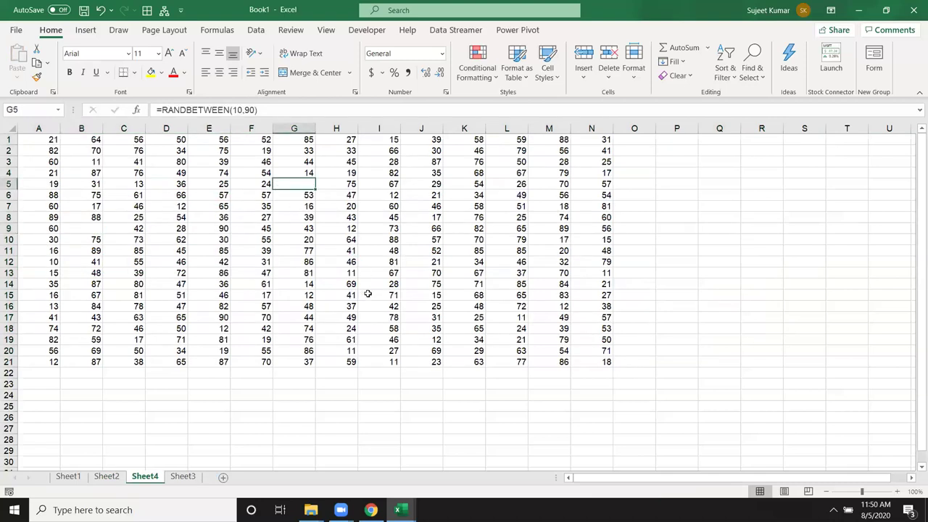
{"action": "left_click", "coordinate": [368, 294]}
{"action": "key", "text": "Delete"}
{"action": "left_click", "coordinate": [234, 350]}
{"action": "key", "text": "Delete"}
{"action": "left_click", "coordinate": [139, 316]}
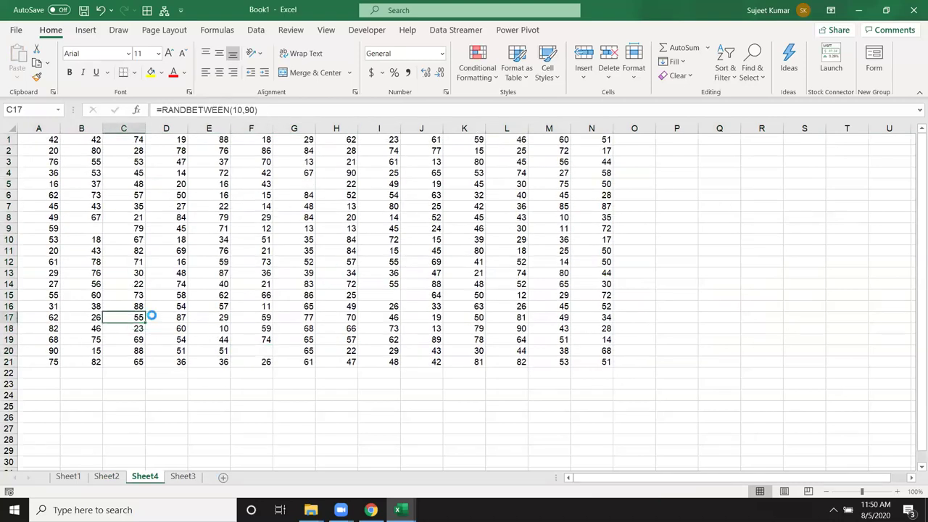
{"action": "key", "text": "Delete"}
{"action": "left_click", "coordinate": [634, 195]}
{"action": "left_click", "coordinate": [548, 205]}
{"action": "key", "text": "Delete"}
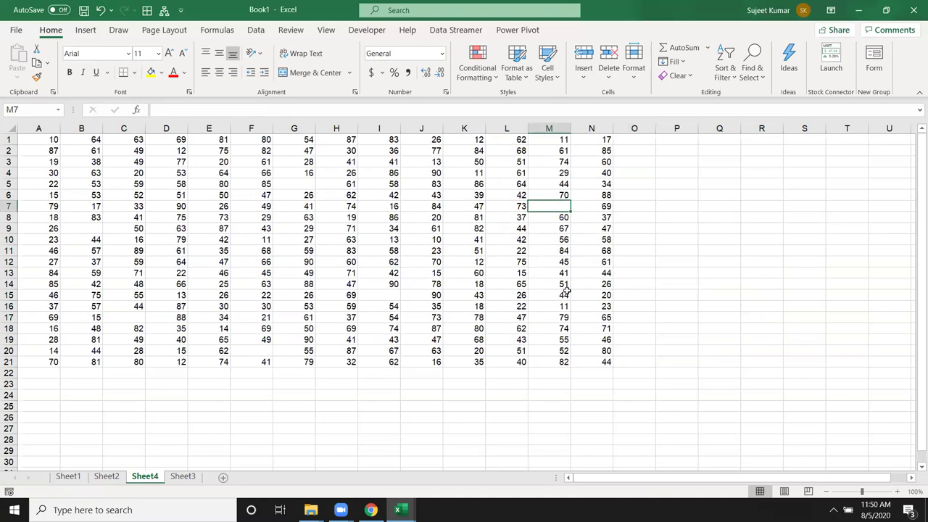
- Inspect the data by selecting row 7, rows 1 to 20, M7:M8 and F7
{"action": "left_click", "coordinate": [8, 207]}
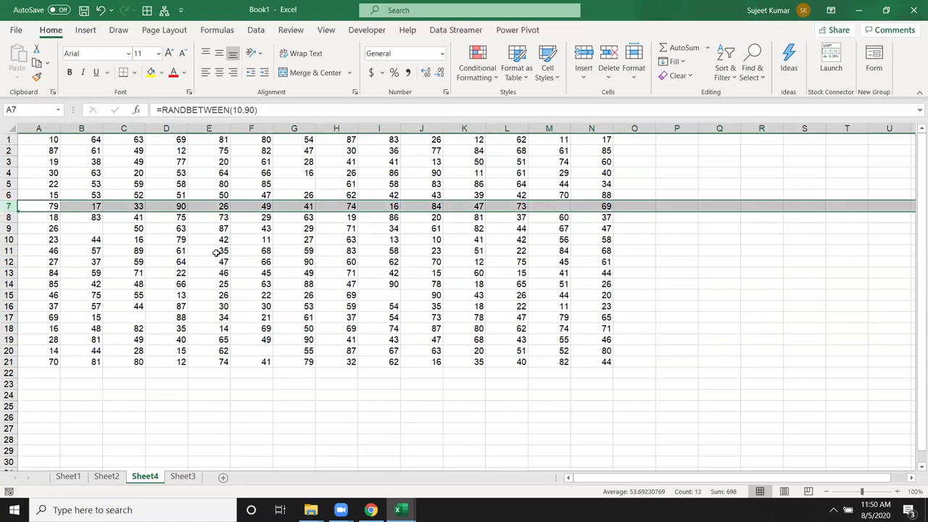
{"action": "left_click", "coordinate": [217, 255]}
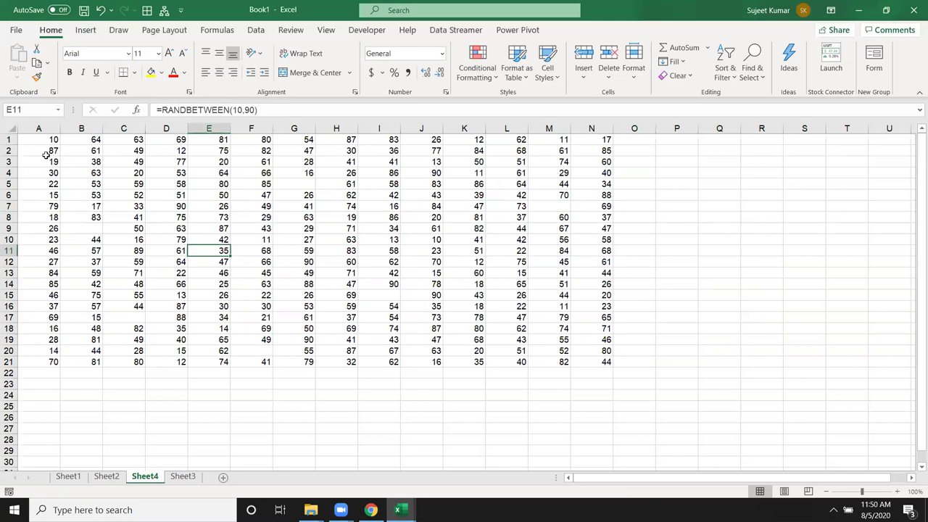
{"action": "left_click_drag", "start_coordinate": [39, 143], "coordinate": [604, 351]}
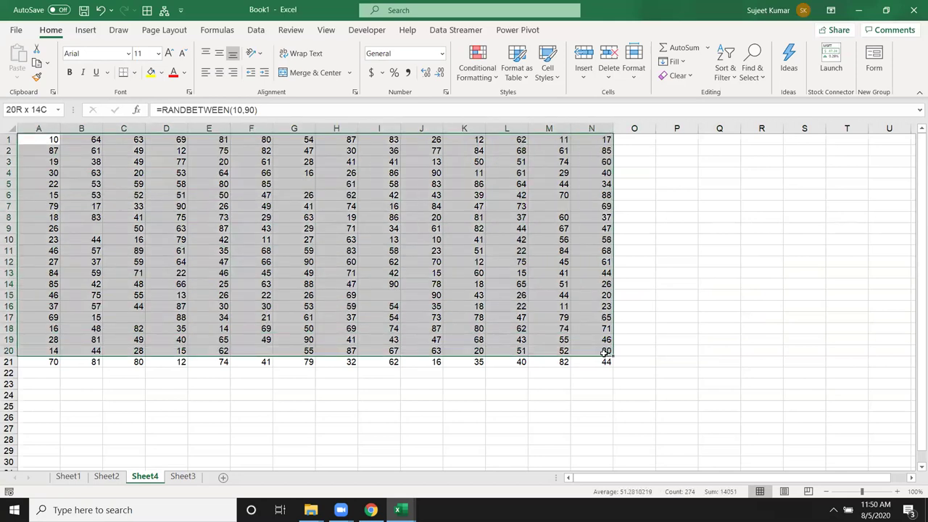
{"action": "left_click_drag", "start_coordinate": [540, 208], "coordinate": [545, 218]}
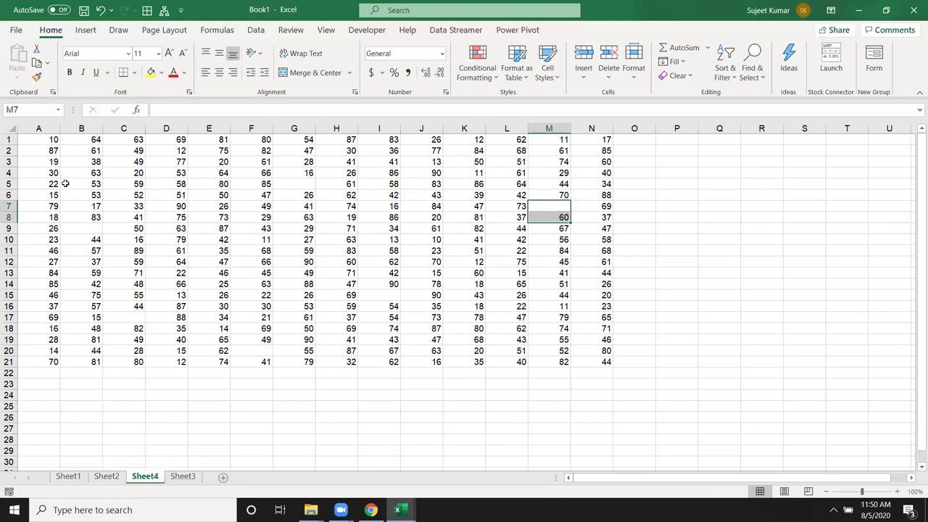
{"action": "left_click", "coordinate": [256, 205]}
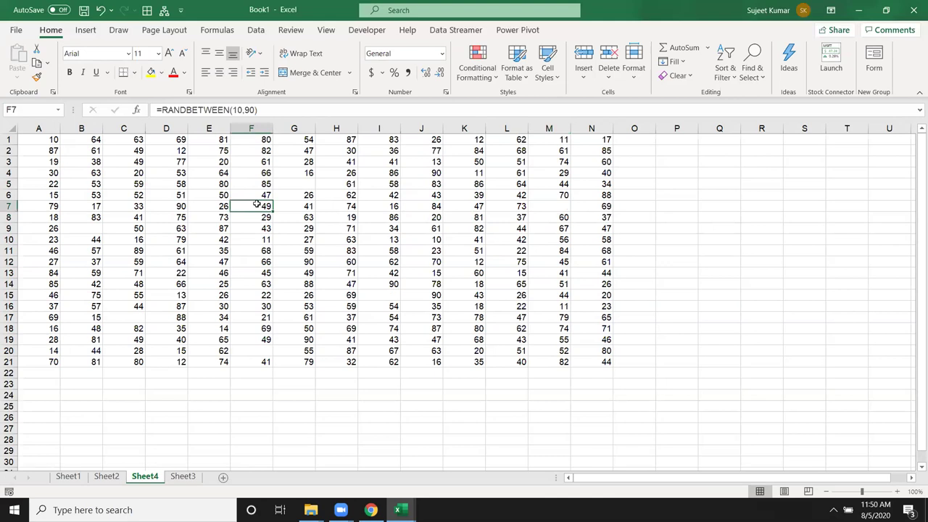
- Select every blank cell in the data with Go To Special > Blanks
{"action": "left_click", "coordinate": [752, 73]}
{"action": "left_click", "coordinate": [765, 147]}
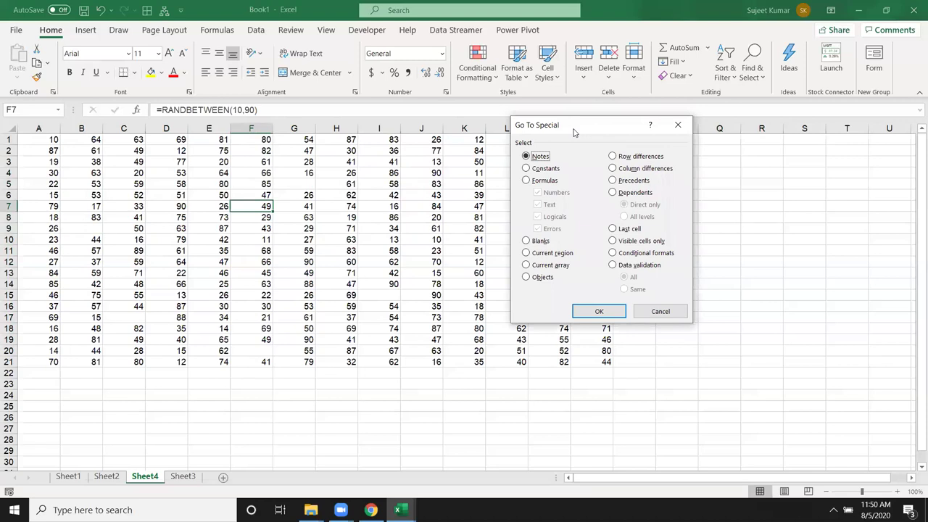
{"action": "left_click_drag", "start_coordinate": [573, 131], "coordinate": [407, 223]}
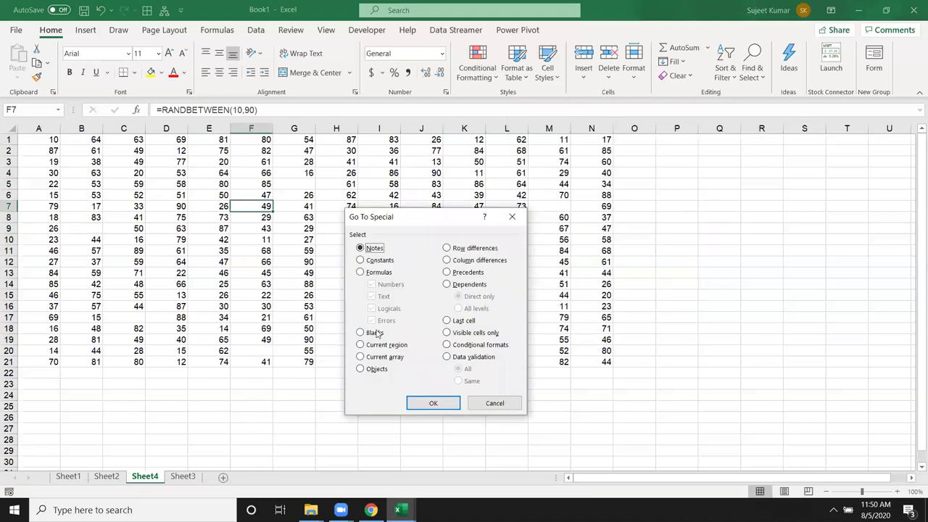
{"action": "left_click", "coordinate": [374, 333]}
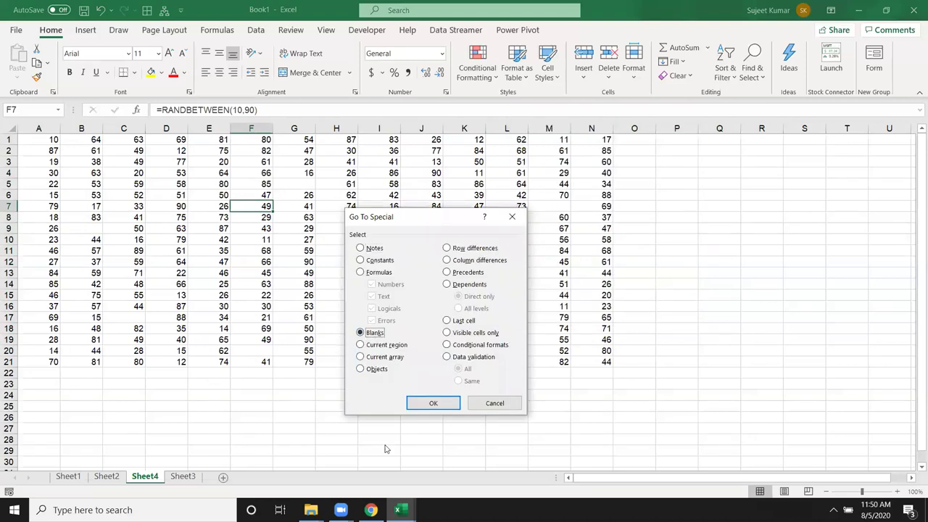
{"action": "left_click", "coordinate": [433, 402]}
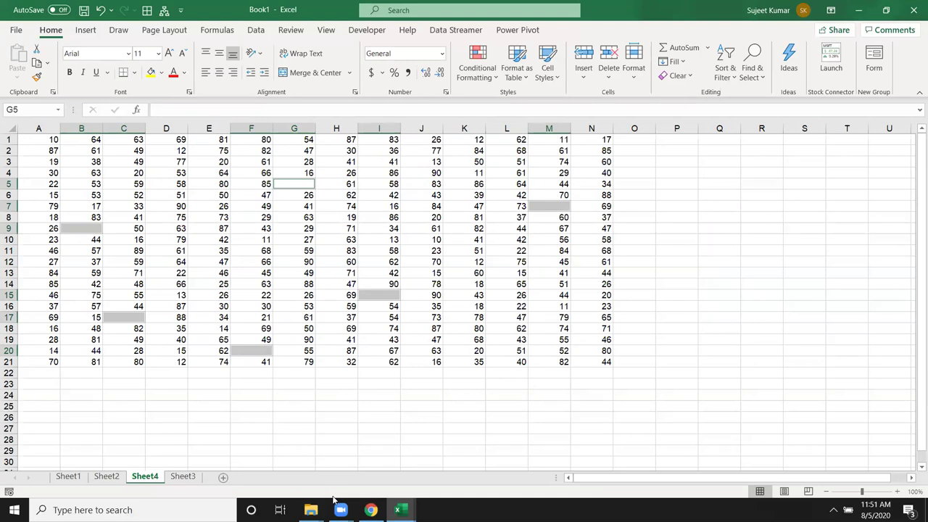
- Delete the entire rows holding those blanks, leaving data in A1:N15
{"action": "key", "text": "ctrl+minus"}
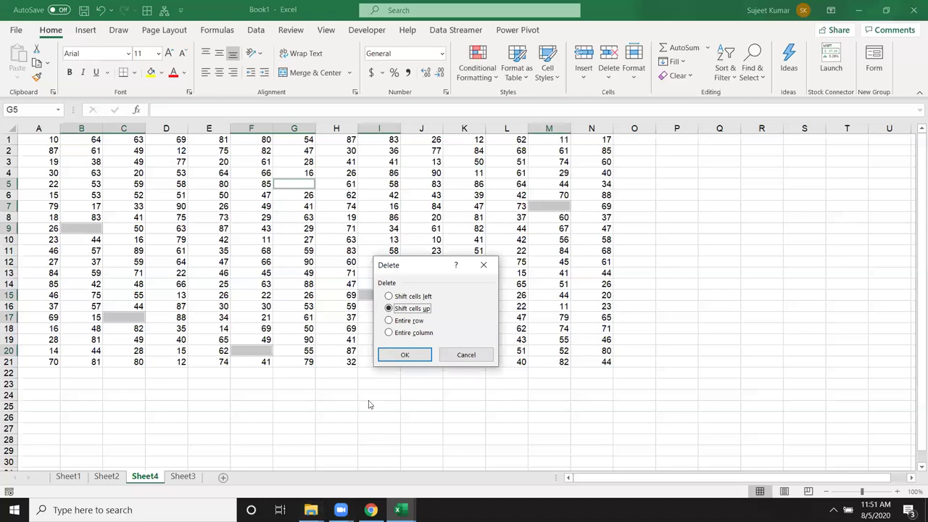
{"action": "left_click", "coordinate": [389, 322]}
{"action": "left_click", "coordinate": [399, 355]}
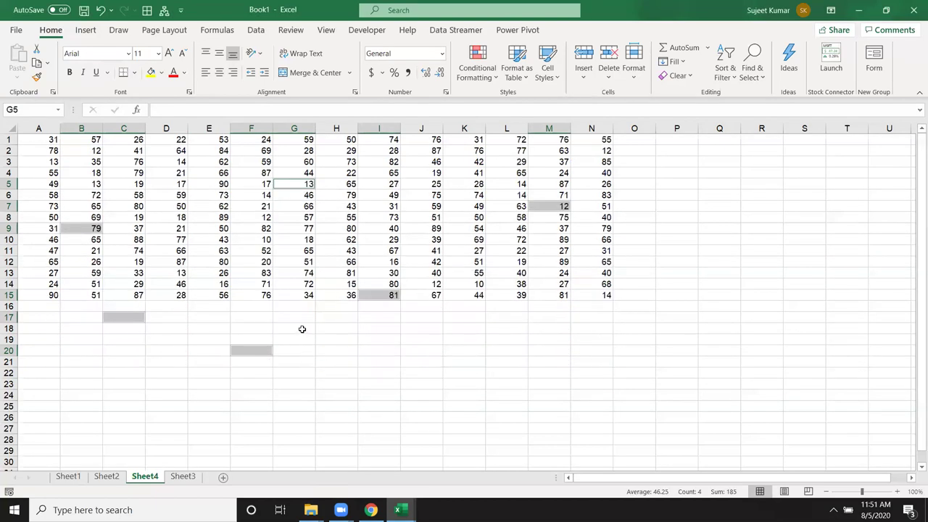
{"action": "left_click", "coordinate": [301, 329]}
{"action": "left_click_drag", "start_coordinate": [51, 140], "coordinate": [592, 292]}
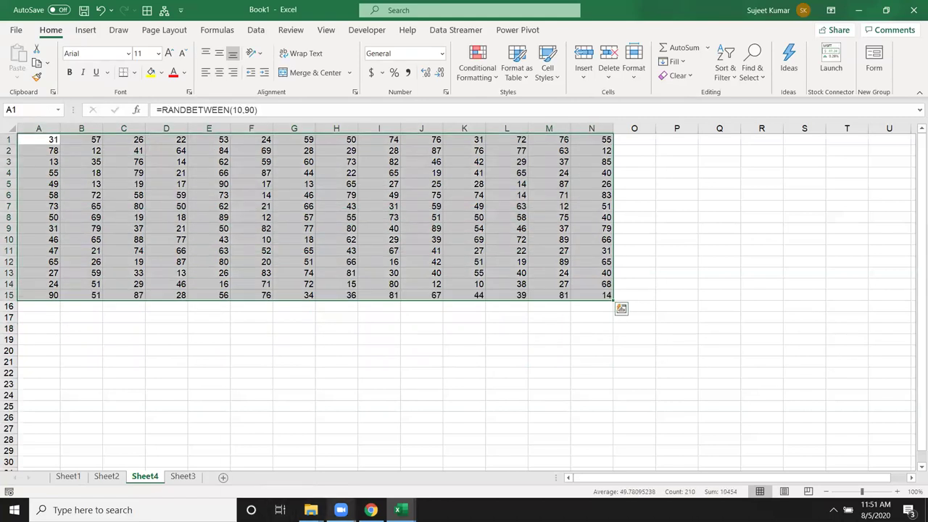
- Undo the row deletion to bring back the full A1:N21 block
{"action": "left_click", "coordinate": [308, 237]}
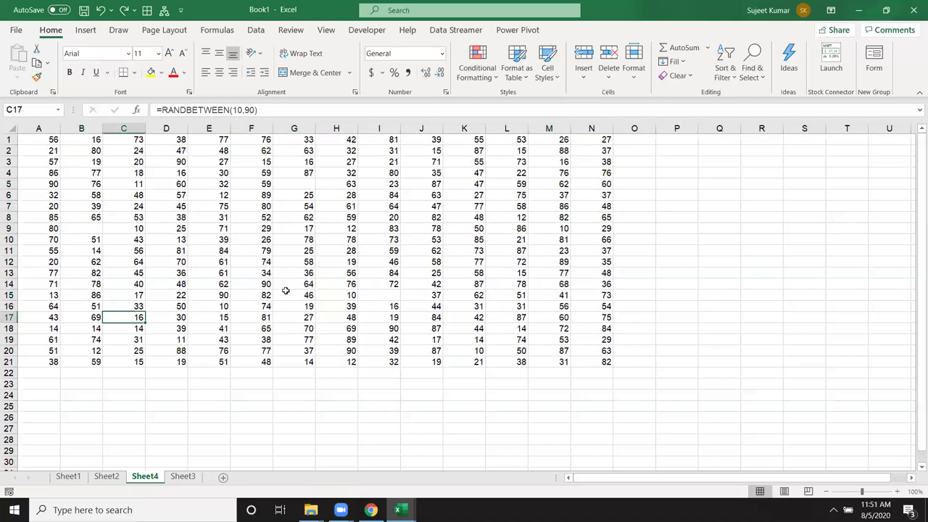
{"action": "key", "text": "ctrl+a"}
{"action": "key", "text": "ctrl+c"}
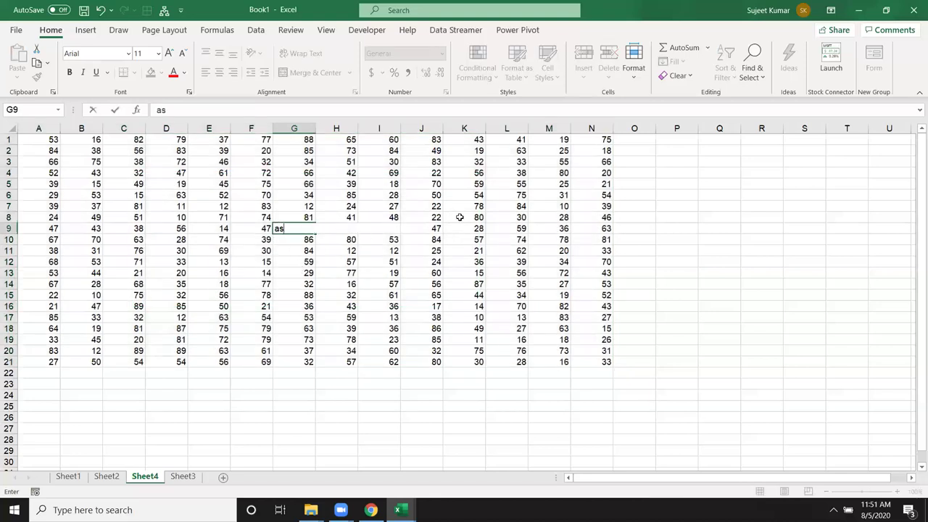
- Type 'asd' into G10 and four other scattered cells such as C4, F4 and C17
{"action": "type", "text": "asd"}
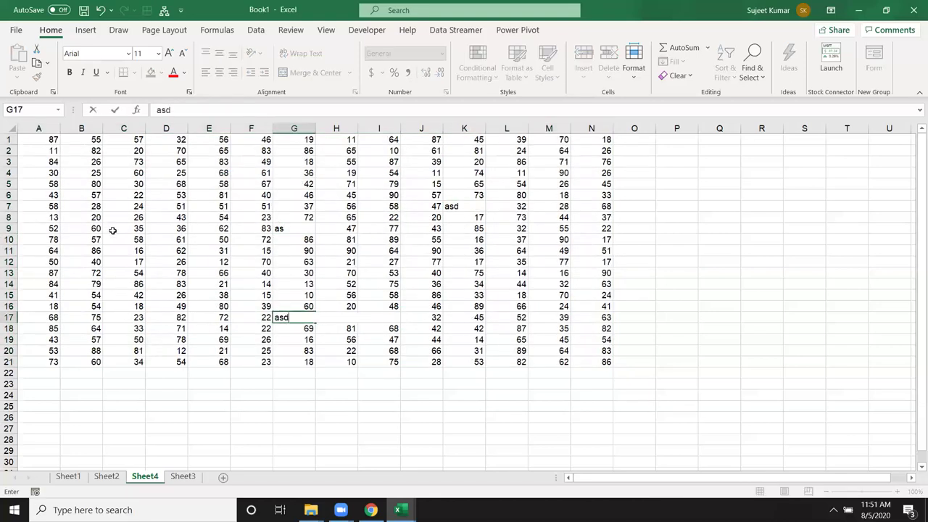
{"action": "left_click", "coordinate": [123, 228]}
{"action": "type", "text": "asd"}
{"action": "left_click", "coordinate": [123, 172]}
{"action": "type", "text": "asd"}
{"action": "left_click", "coordinate": [252, 172]}
{"action": "type", "text": "asd"}
{"action": "left_click", "coordinate": [127, 330]}
{"action": "type", "text": "asd"}
{"action": "left_click", "coordinate": [281, 258]}
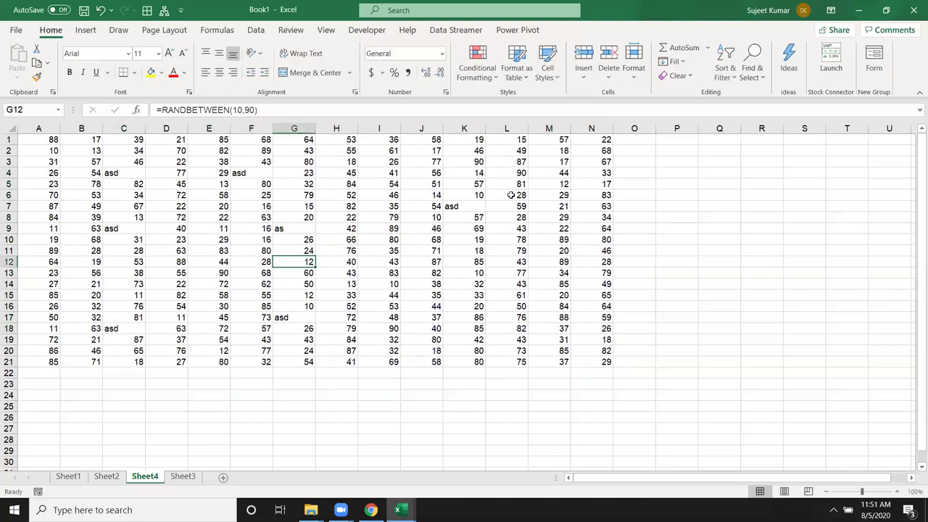
- Select Sheet4's text constants via Go To Special > Constants and give them a yellow fill
{"action": "left_click", "coordinate": [753, 72]}
{"action": "left_click", "coordinate": [782, 147]}
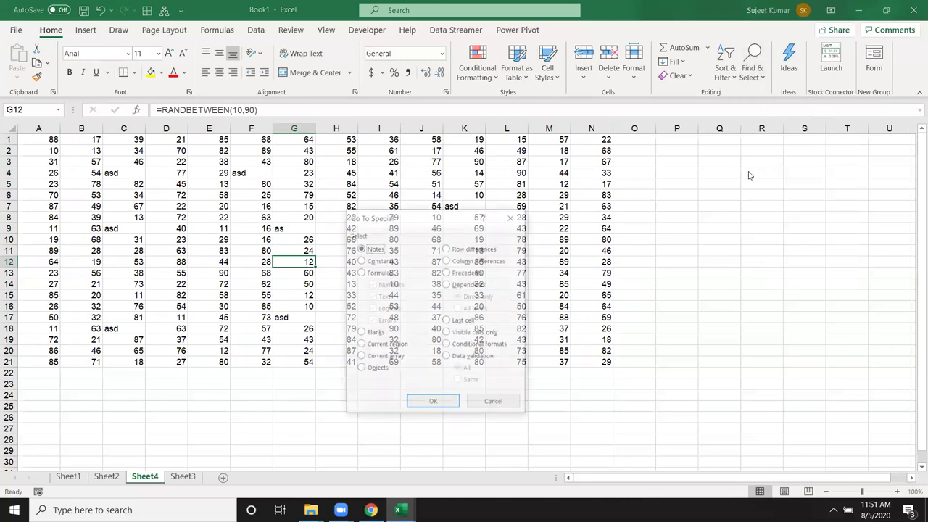
{"action": "left_click", "coordinate": [379, 261]}
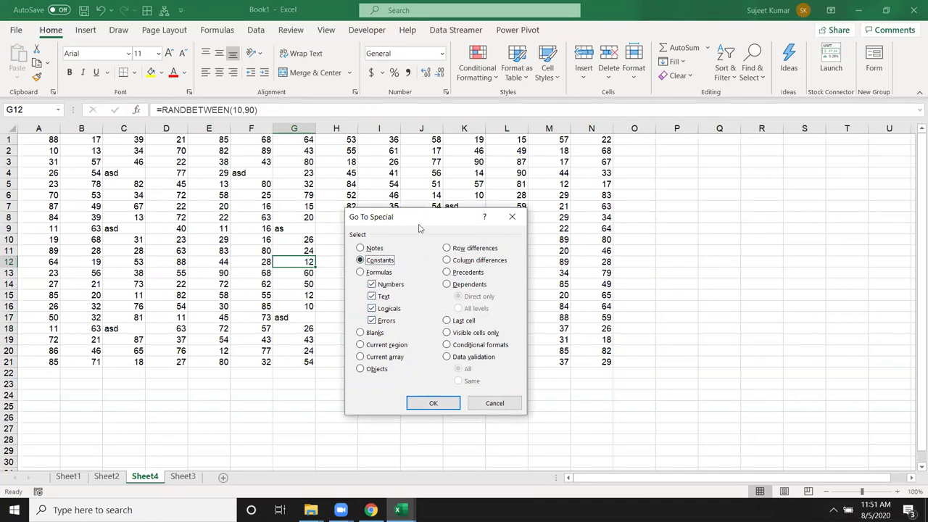
{"action": "left_click_drag", "start_coordinate": [418, 228], "coordinate": [526, 186]}
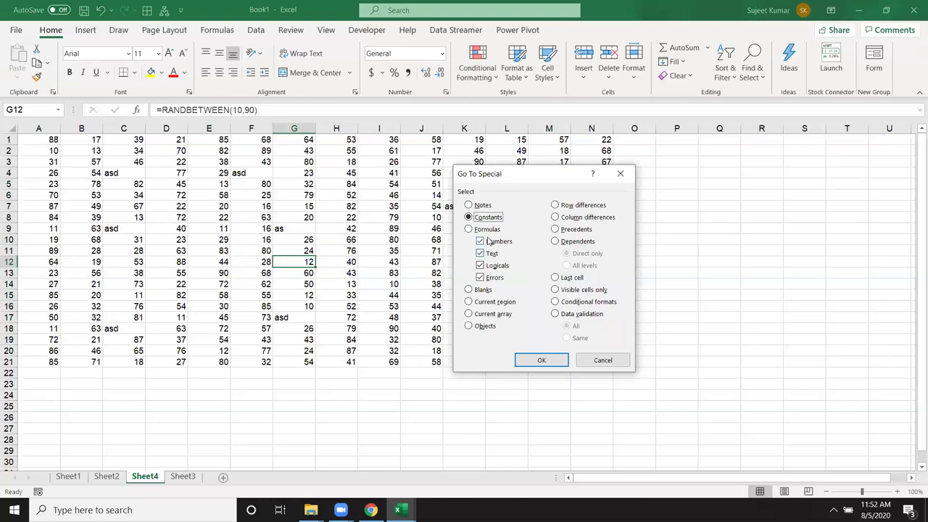
{"action": "left_click", "coordinate": [541, 360]}
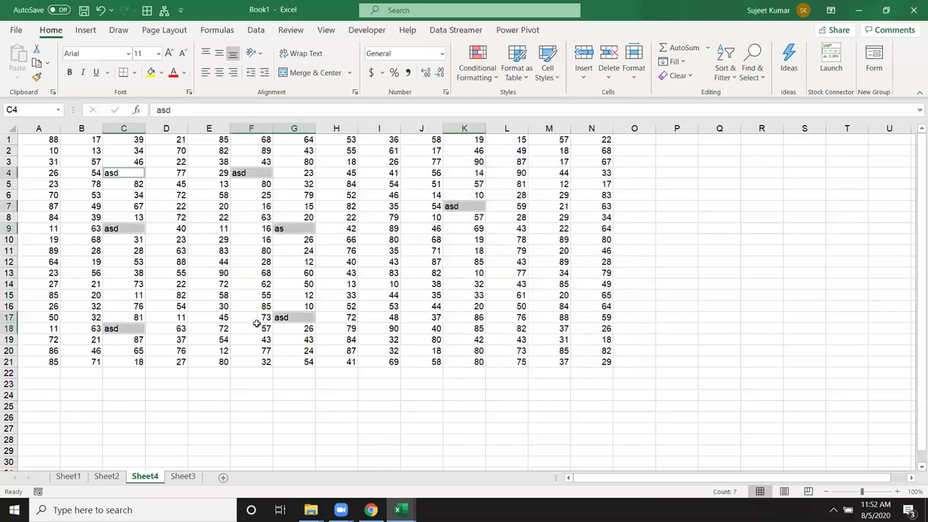
{"action": "left_click", "coordinate": [151, 72]}
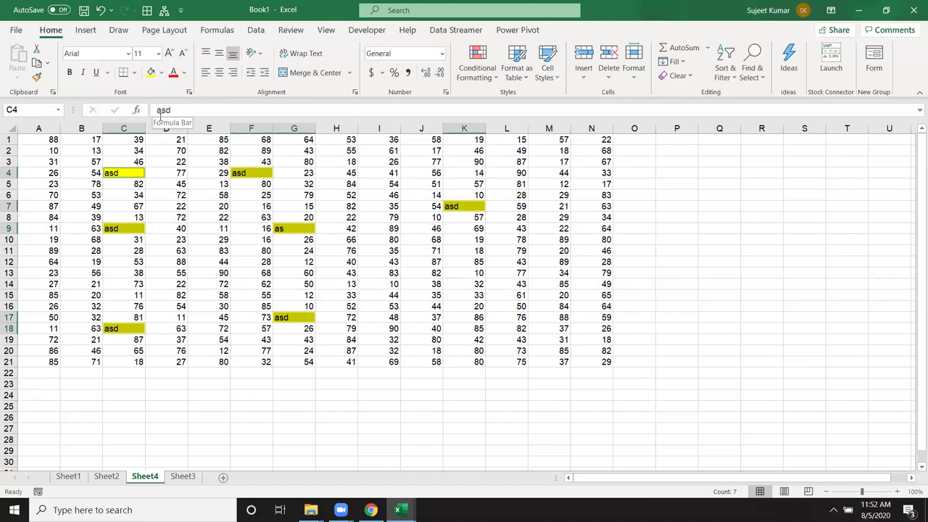
{"action": "left_click", "coordinate": [431, 263]}
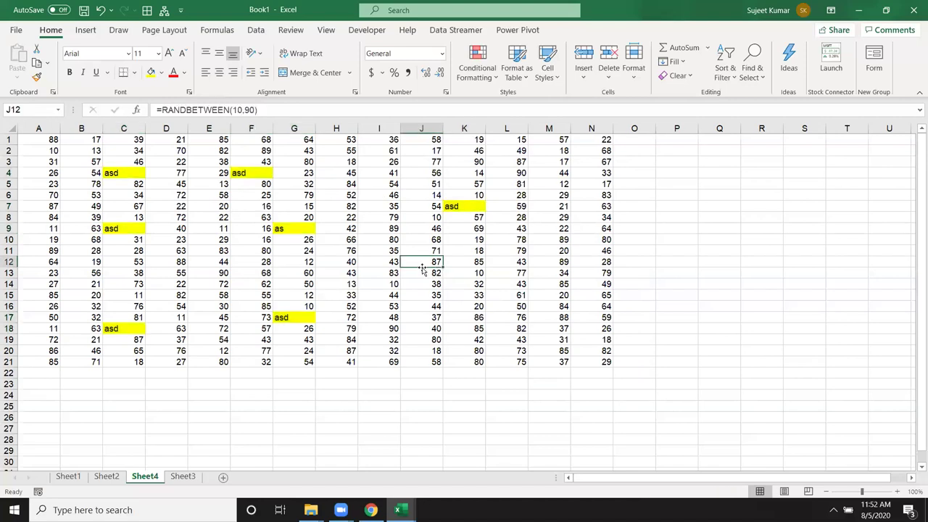
{"action": "left_click", "coordinate": [137, 206]}
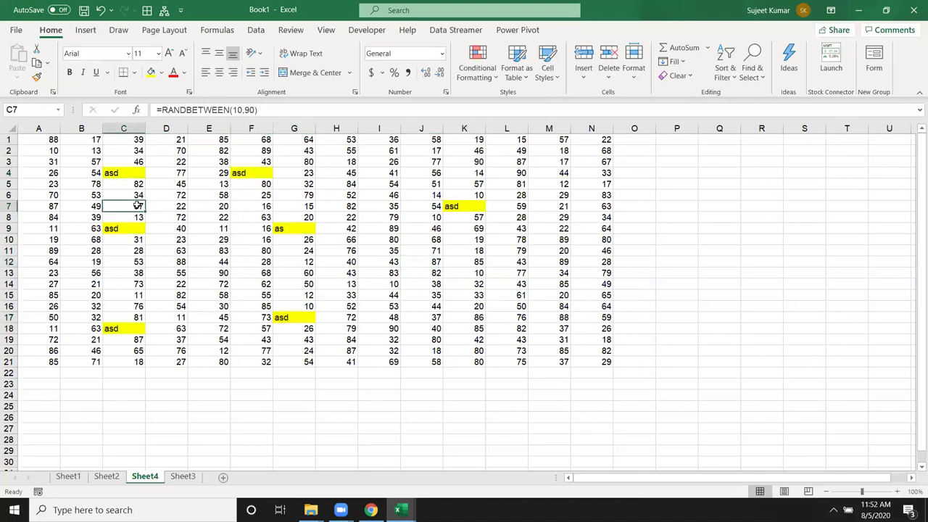
{"action": "left_click", "coordinate": [473, 273]}
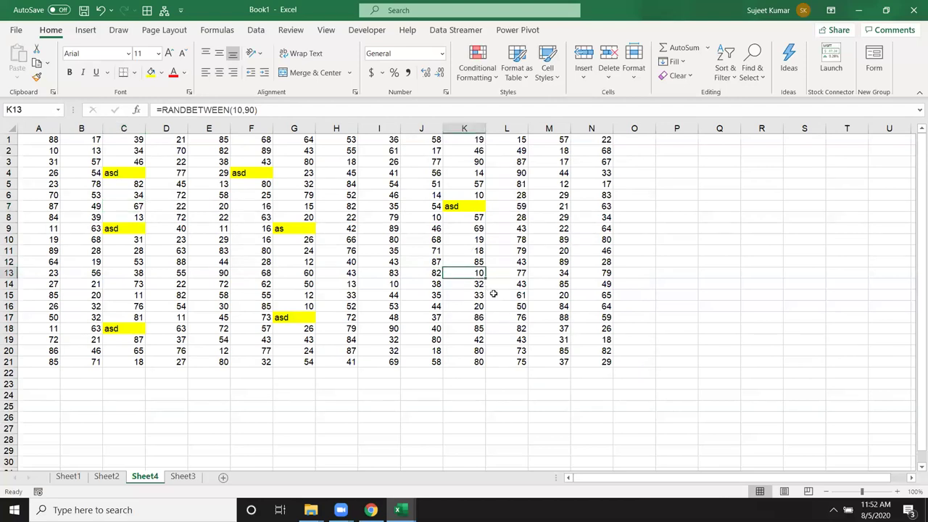
{"action": "key", "text": "ctrl+g"}
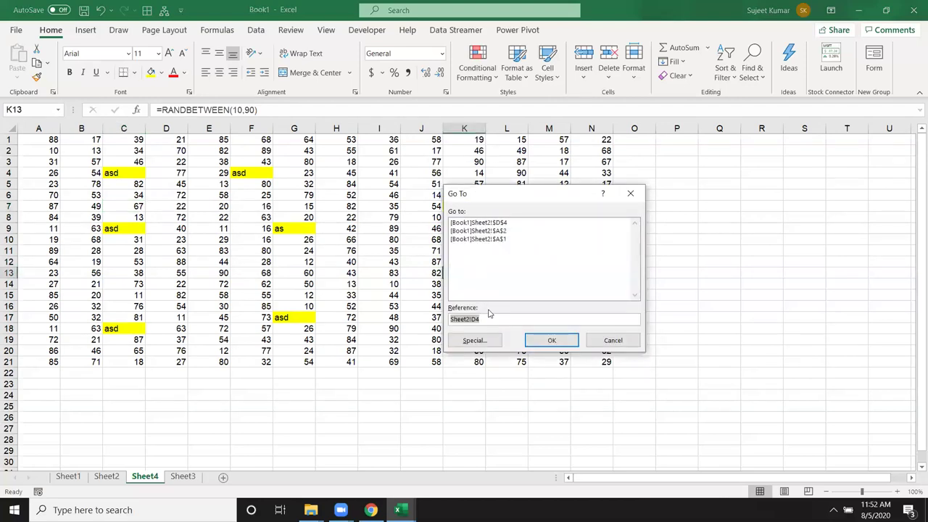
{"action": "left_click", "coordinate": [478, 340]}
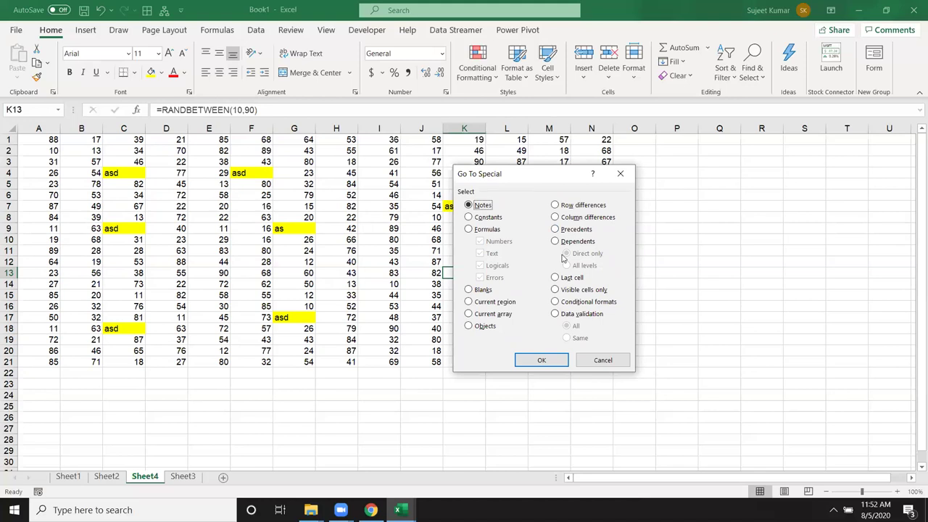
{"action": "key", "text": "Escape"}
{"action": "left_click", "coordinate": [261, 275]}
{"action": "mouse_move", "coordinate": [29, 140]}
{"action": "left_mouse_down"}
{"action": "mouse_move", "coordinate": [253, 172]}
{"action": "mouse_move", "coordinate": [420, 305]}
{"action": "mouse_move", "coordinate": [606, 362]}
{"action": "left_mouse_up"}
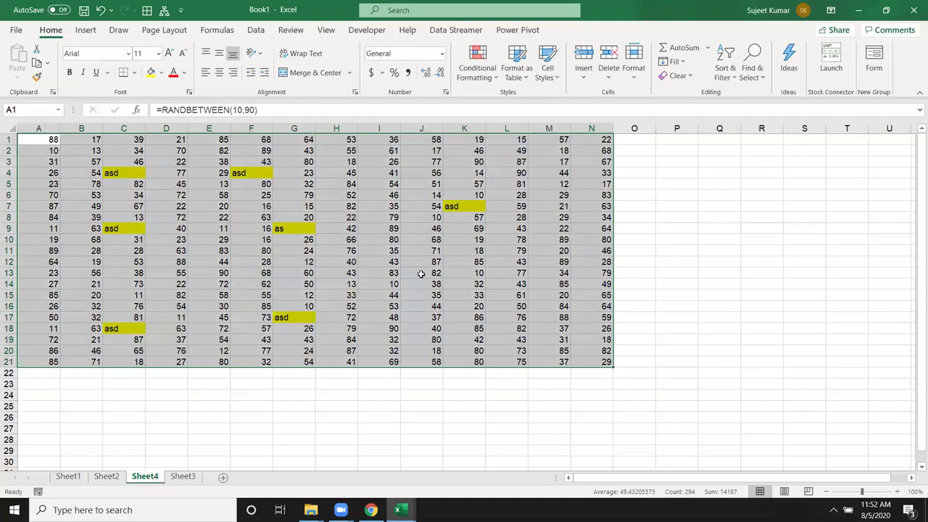
{"action": "left_click", "coordinate": [299, 252]}
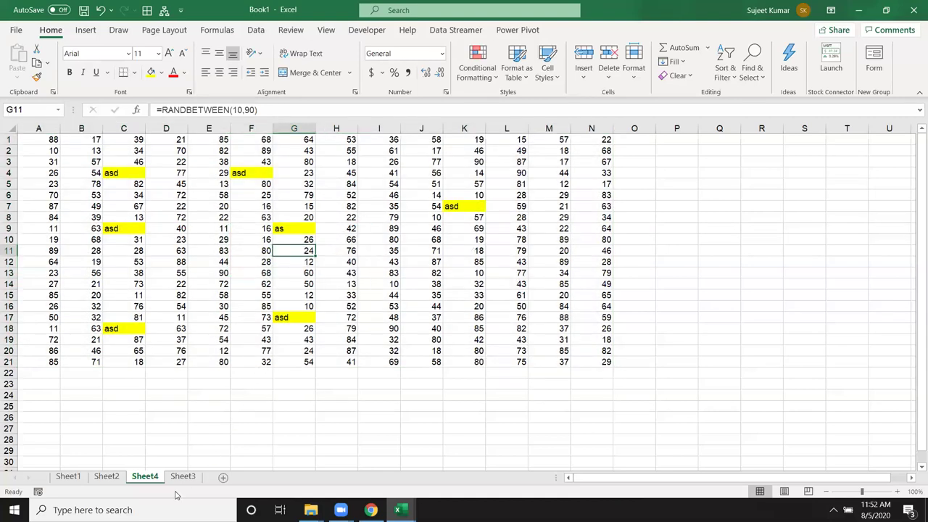
- Group Sheet1, Sheet2, Sheet4 and Sheet3, then release the group back on Sheet1
{"action": "left_click", "coordinate": [193, 307]}
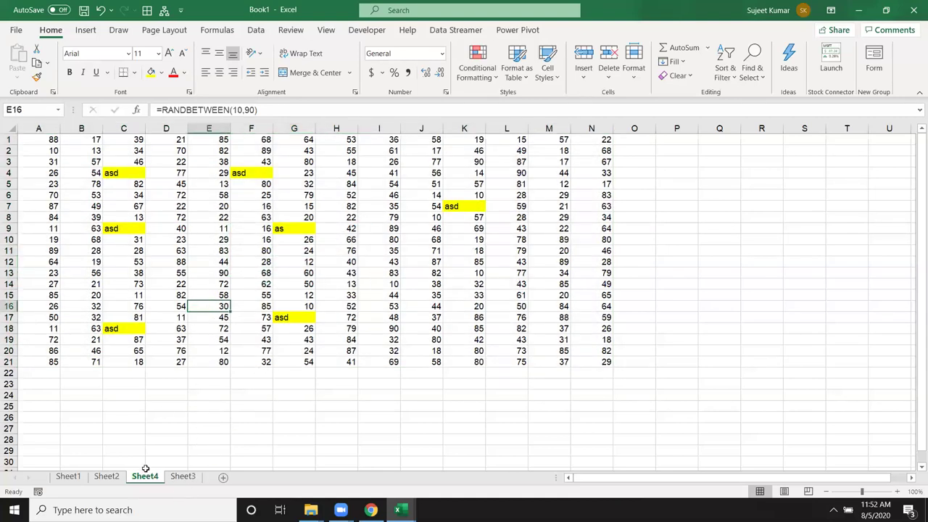
{"action": "left_click", "coordinate": [67, 478]}
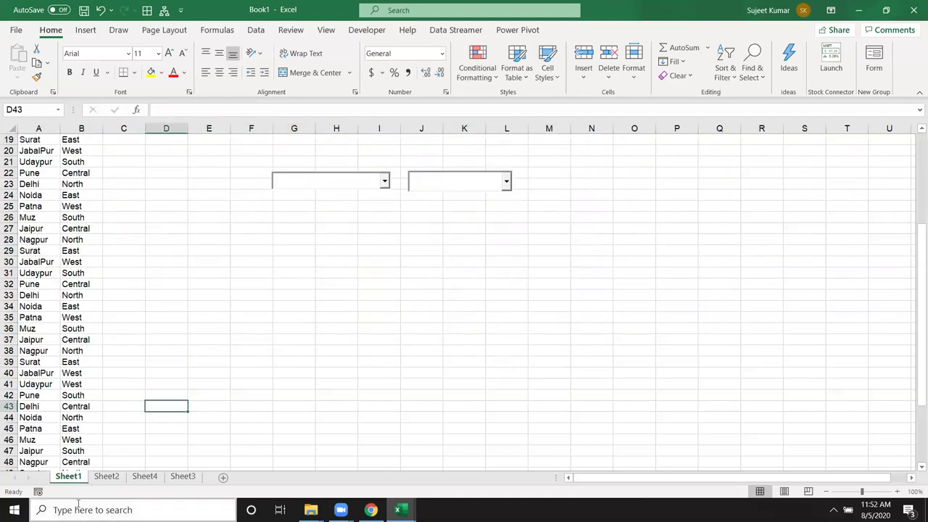
{"action": "left_click", "coordinate": [115, 480], "text": "ctrl"}
{"action": "left_click", "coordinate": [149, 480], "text": "ctrl"}
{"action": "left_click", "coordinate": [193, 481], "text": "ctrl"}
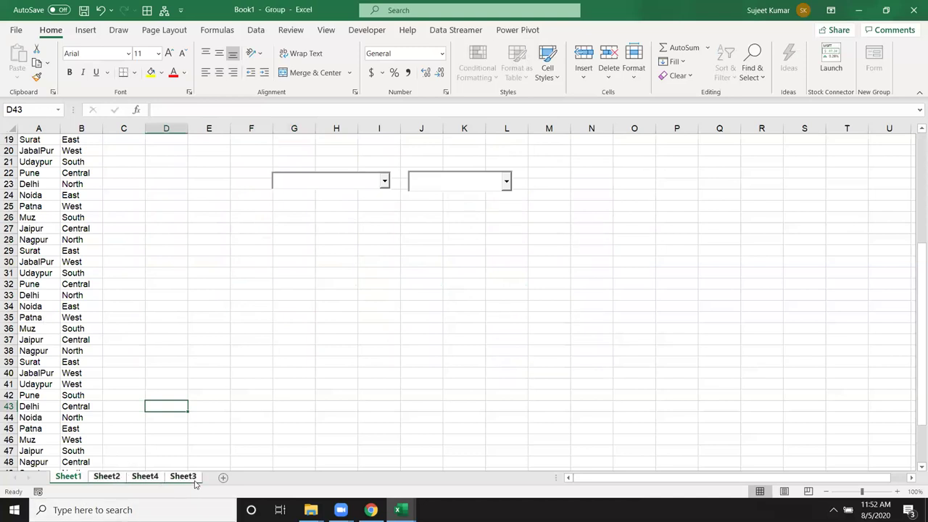
{"action": "left_click", "coordinate": [149, 478]}
{"action": "left_click", "coordinate": [96, 447]}
{"action": "left_click", "coordinate": [60, 479]}
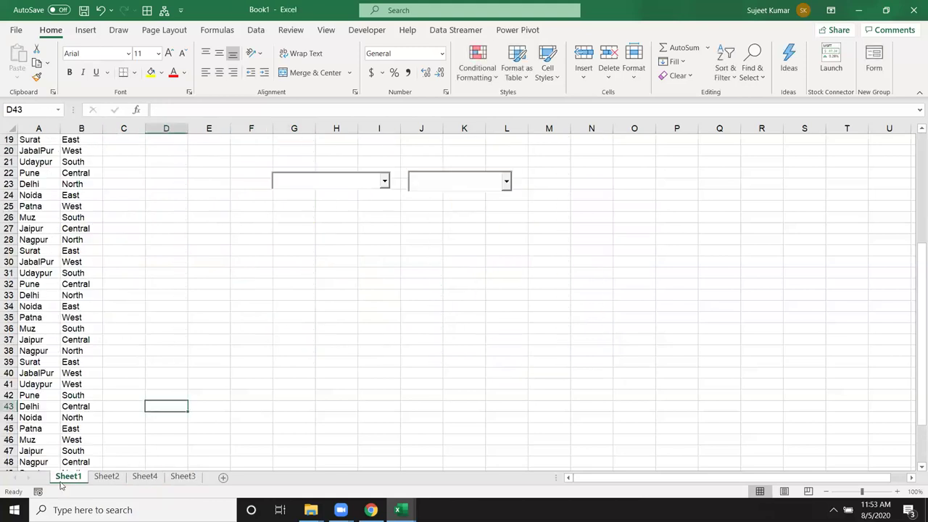
- Group all four sheets and set their tab colour to yellow
{"action": "left_click", "coordinate": [184, 478], "text": "shift"}
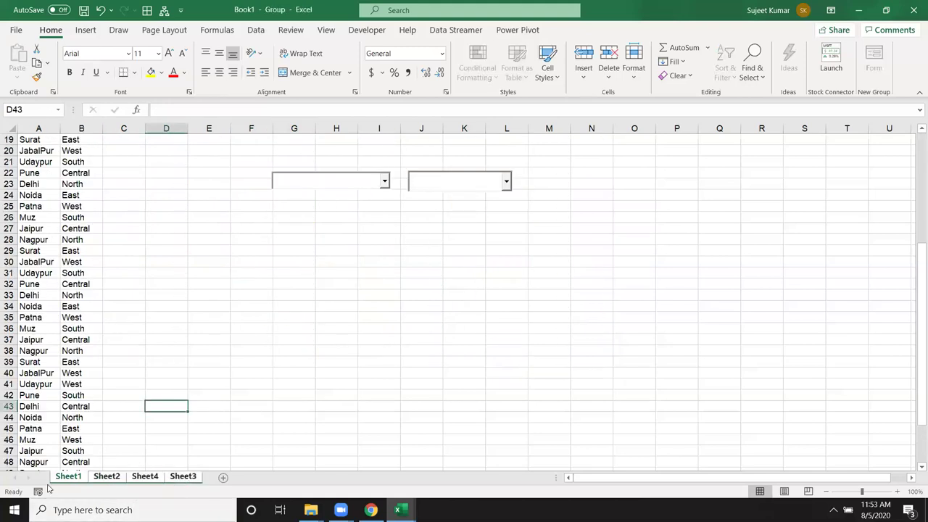
{"action": "right_click", "coordinate": [167, 480]}
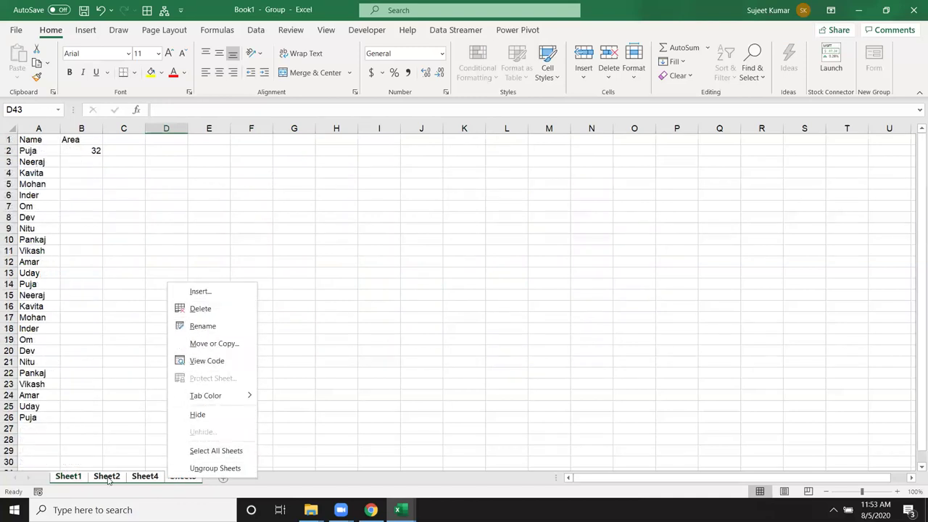
{"action": "key", "text": "Escape"}
{"action": "right_click", "coordinate": [175, 476]}
{"action": "mouse_move", "coordinate": [215, 392]}
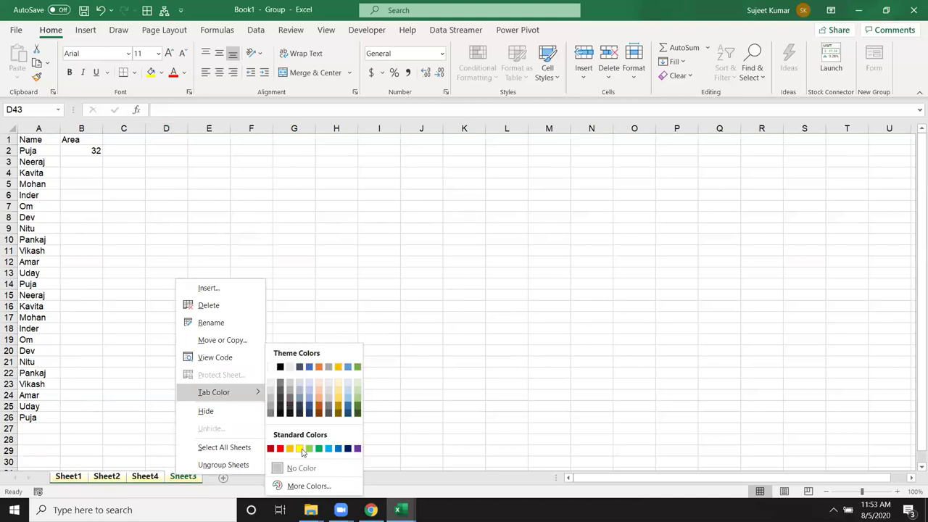
{"action": "left_click", "coordinate": [299, 448]}
{"action": "left_click", "coordinate": [146, 479]}
{"action": "left_click", "coordinate": [107, 477]}
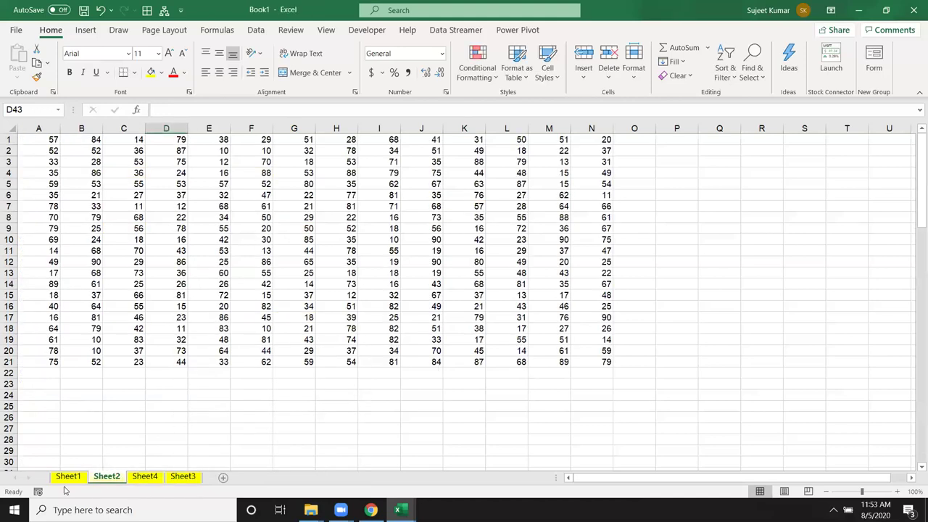
- Group Sheet1 with Sheet4 and enter 15425 into G33
{"action": "left_click", "coordinate": [68, 478]}
{"action": "left_click", "coordinate": [101, 478]}
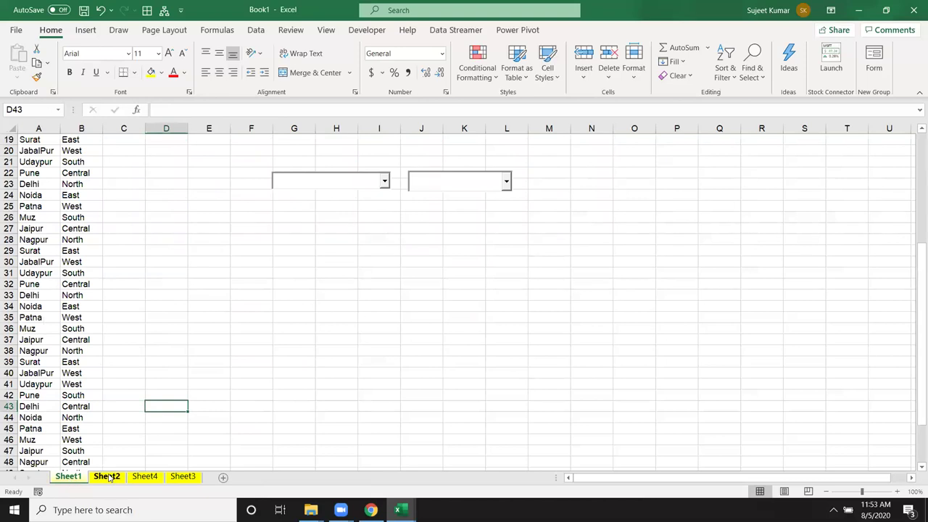
{"action": "left_click", "coordinate": [149, 478]}
{"action": "left_click", "coordinate": [194, 483], "text": "ctrl"}
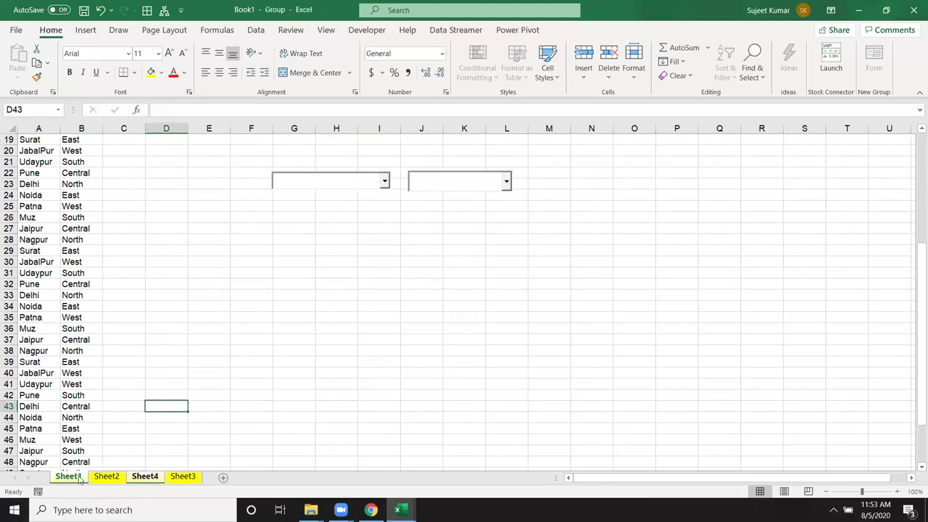
{"action": "left_click", "coordinate": [291, 304]}
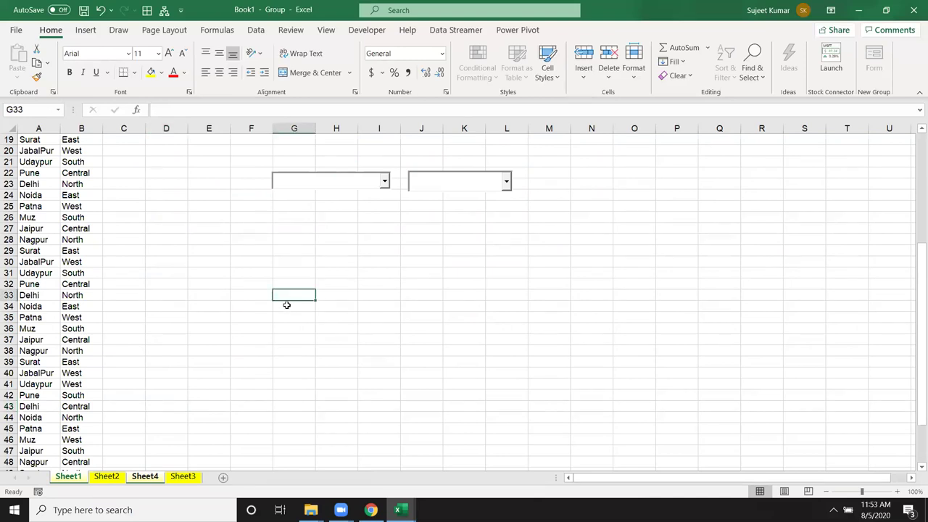
{"action": "type", "text": "15425"}
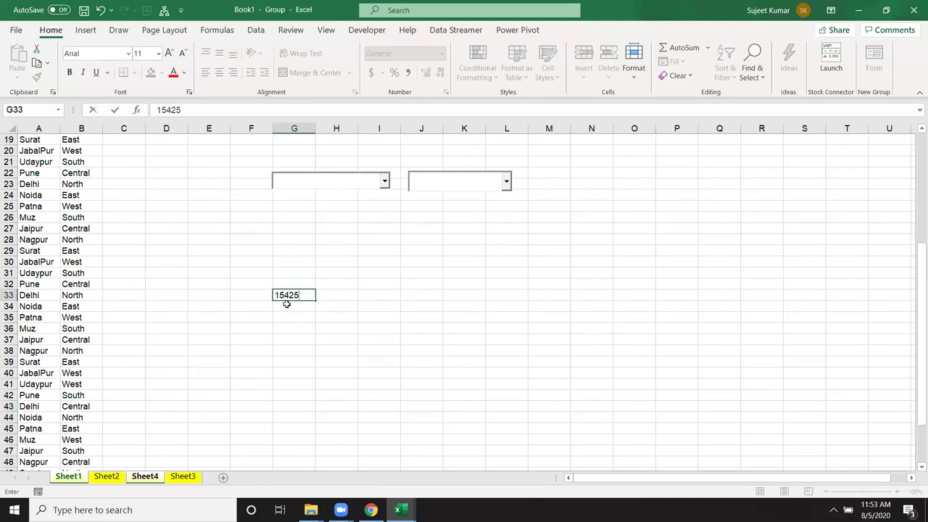
{"action": "key", "text": "Return"}
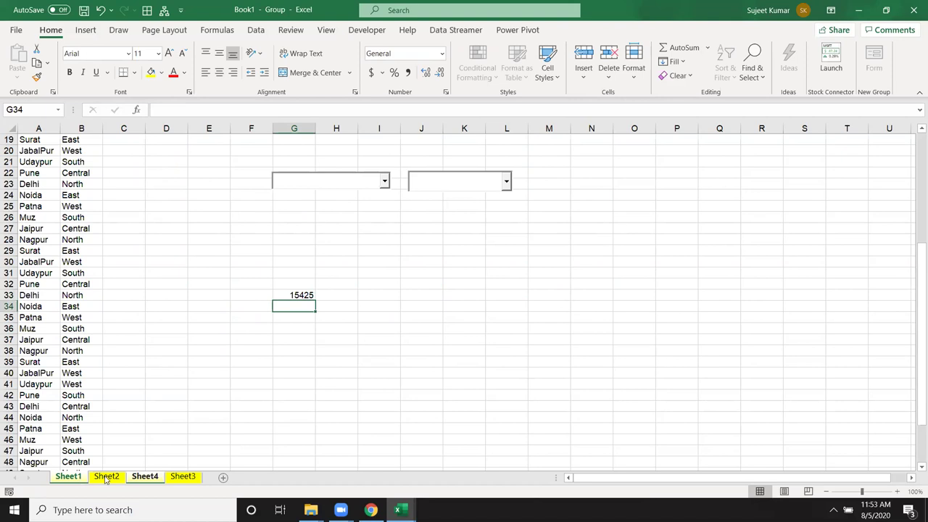
- Check G33 on Sheet4, Sheet3 and Sheet1 for 15425, ending on Sheet2
{"action": "left_click", "coordinate": [151, 478]}
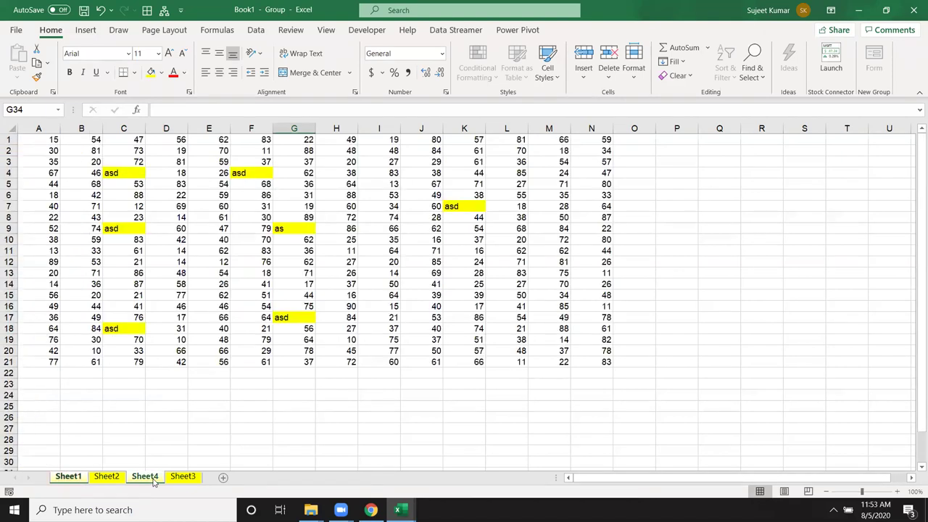
{"action": "left_click", "coordinate": [185, 477]}
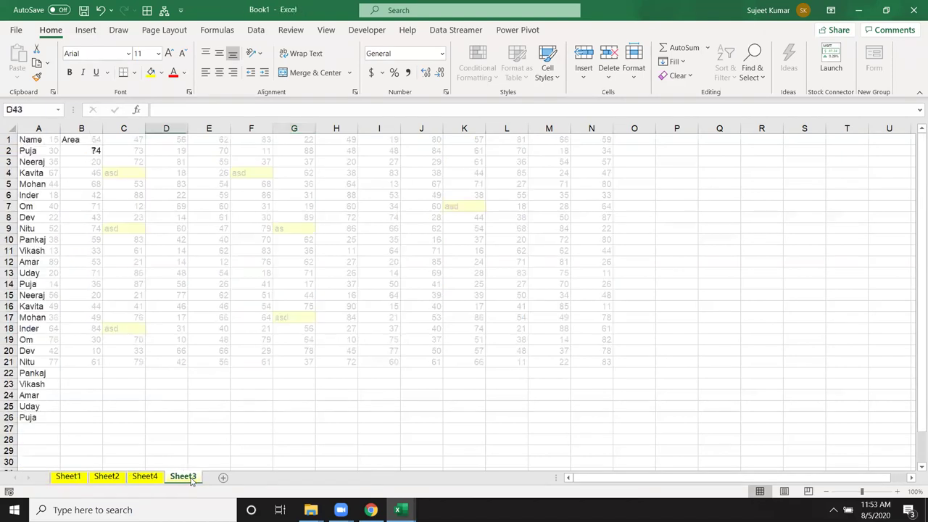
{"action": "left_click", "coordinate": [70, 477]}
{"action": "left_click", "coordinate": [302, 295]}
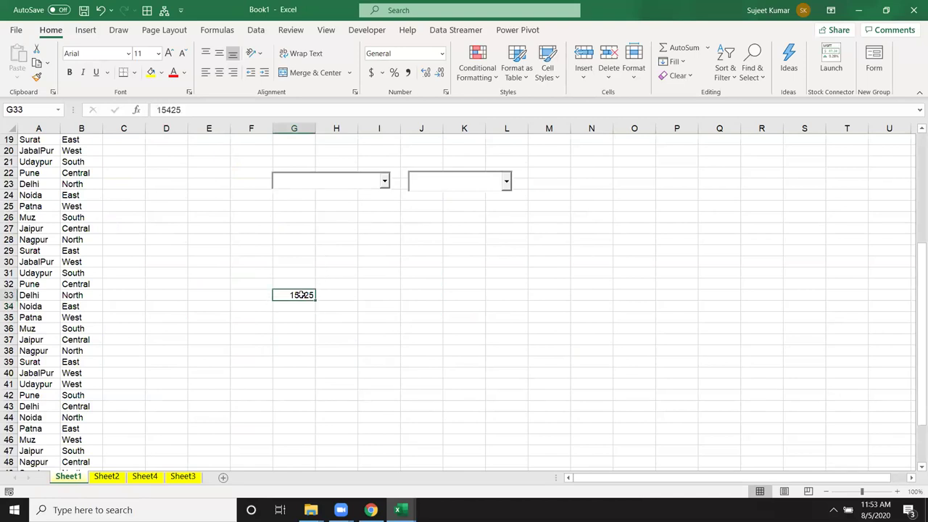
{"action": "left_click", "coordinate": [144, 476]}
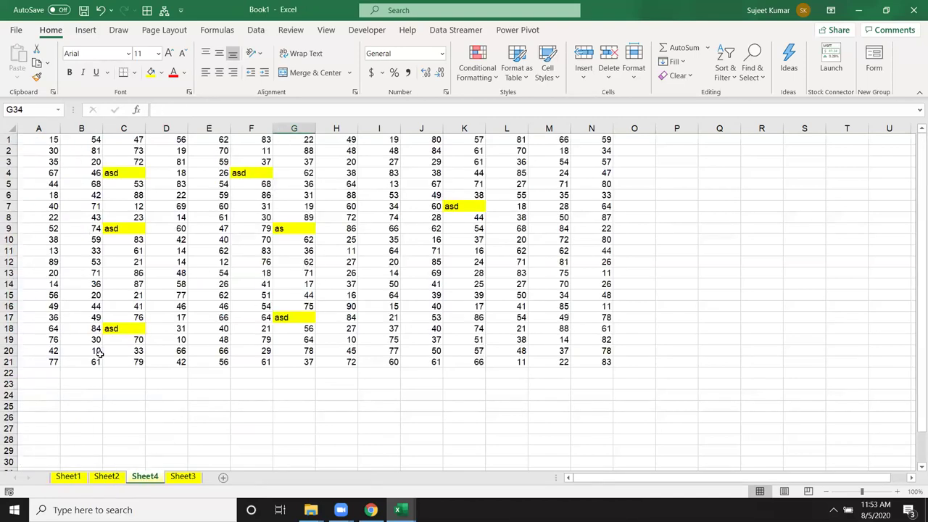
{"action": "scroll", "coordinate": [370, 305], "scroll_direction": "down", "scroll_amount": 2}
{"action": "left_click", "coordinate": [305, 429]}
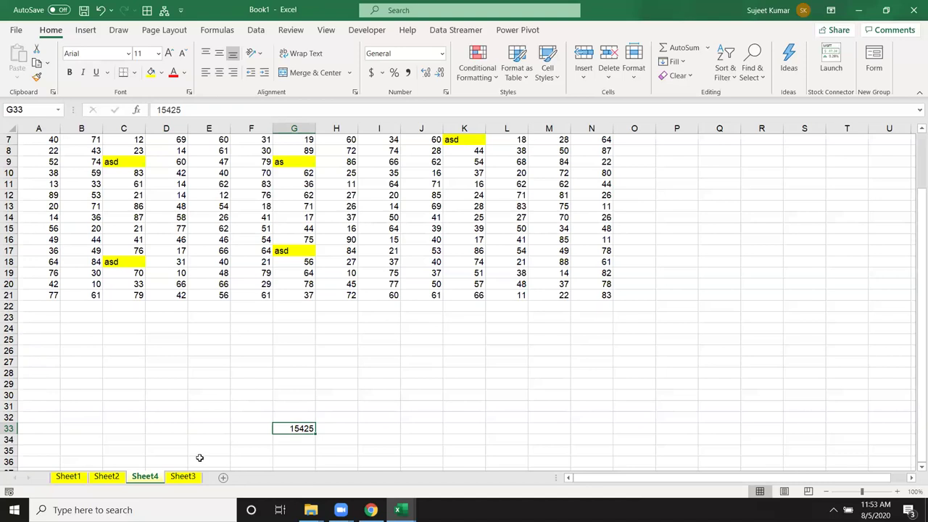
{"action": "scroll", "coordinate": [200, 457], "scroll_direction": "up", "scroll_amount": 2}
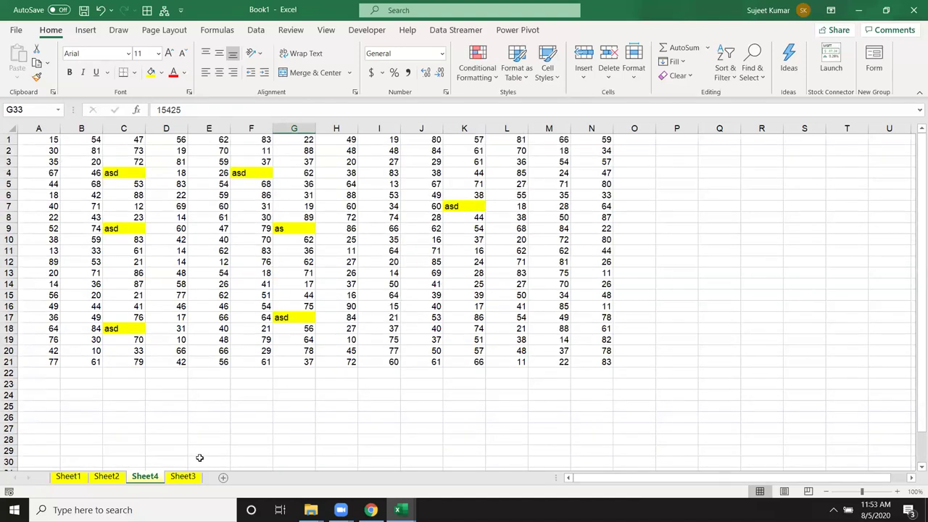
{"action": "left_click", "coordinate": [107, 478]}
{"action": "left_click", "coordinate": [69, 477]}
{"action": "left_click", "coordinate": [113, 478]}
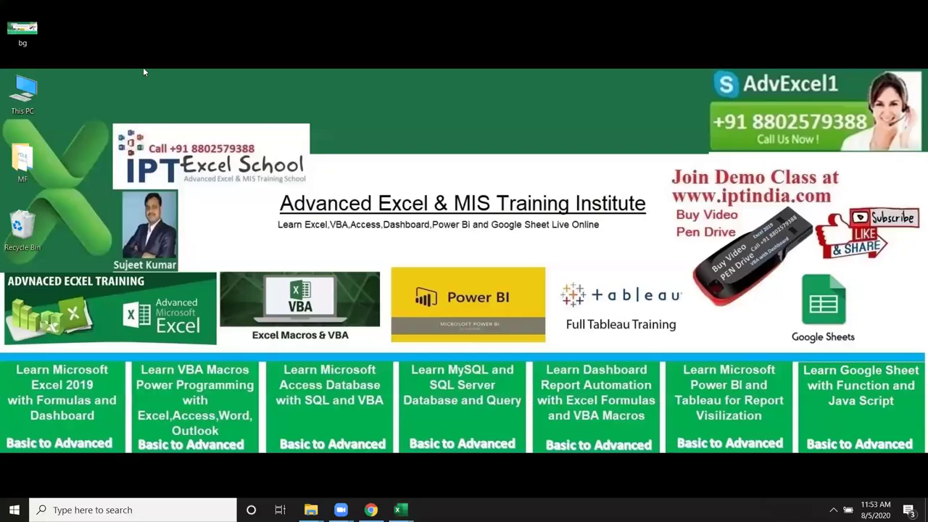